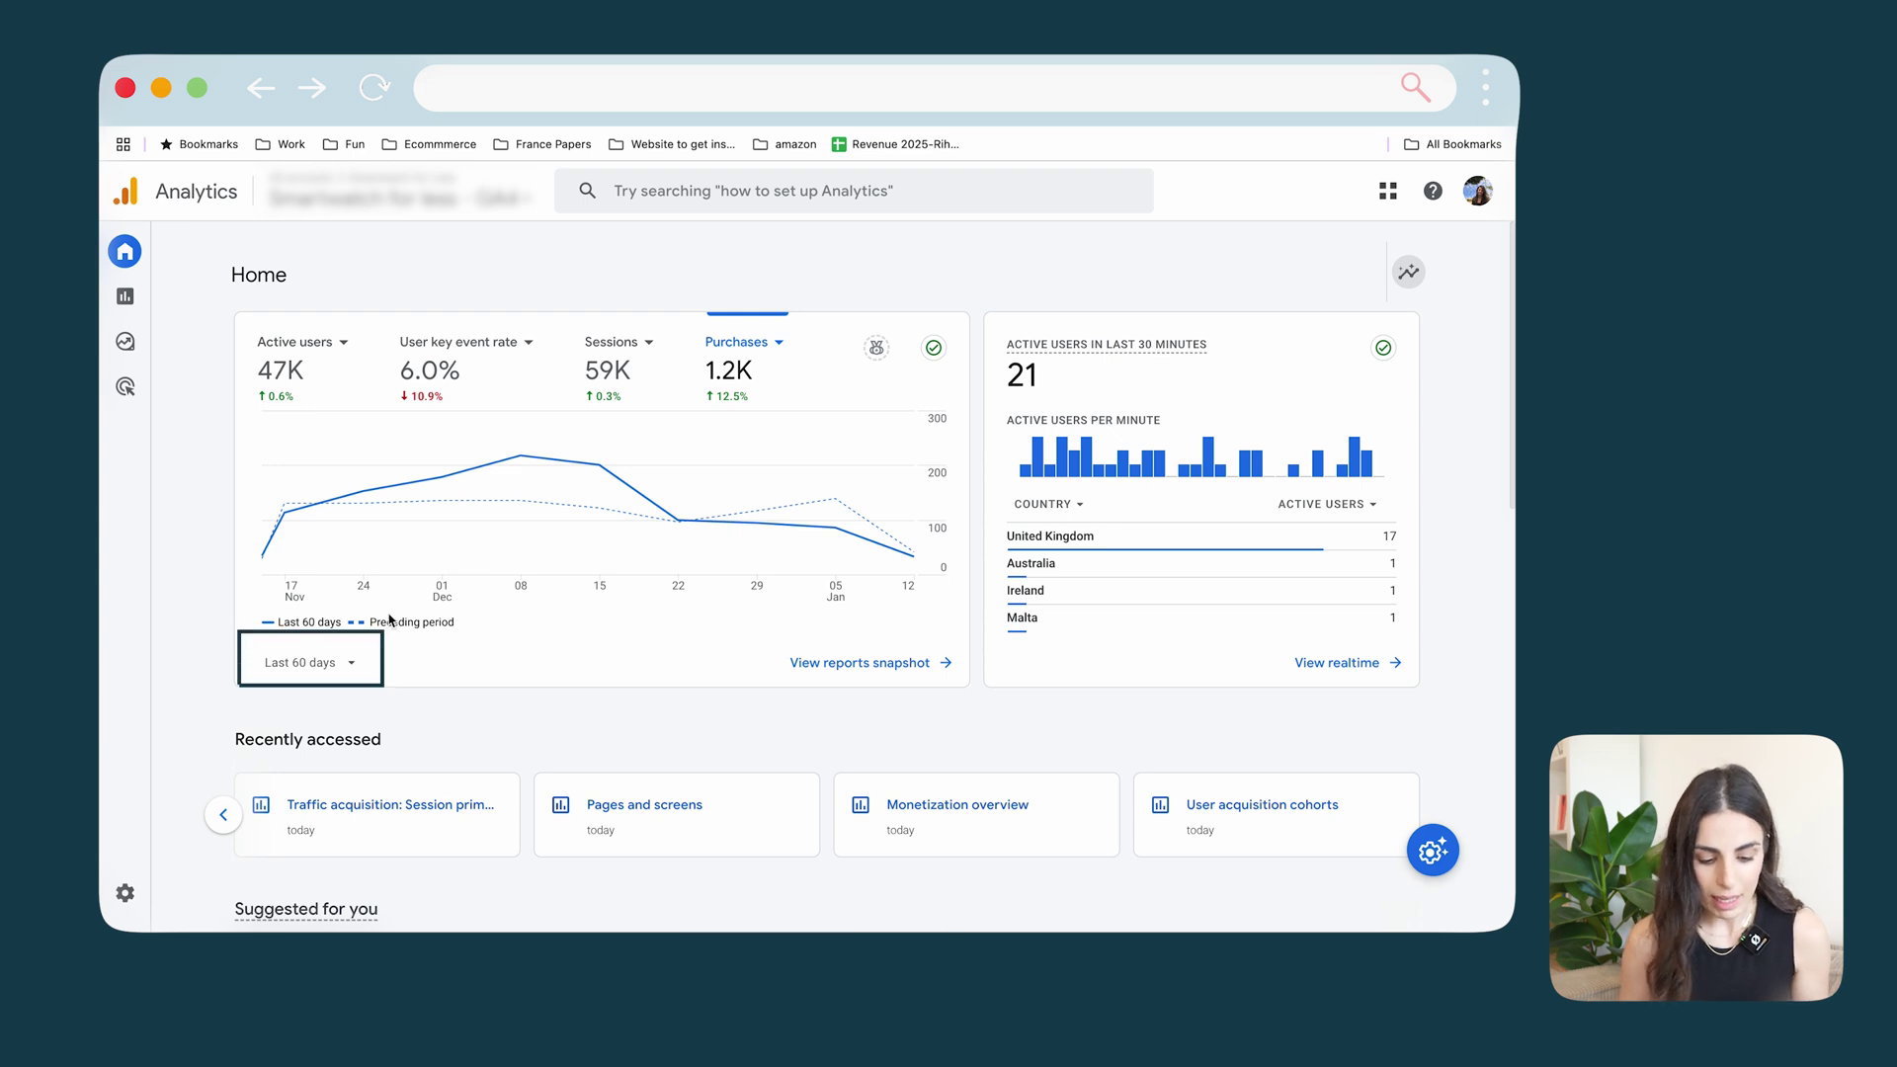
# Review the date range options available for the overview card on the Home page, leaving the current range in place.
pyautogui.click(324, 675)
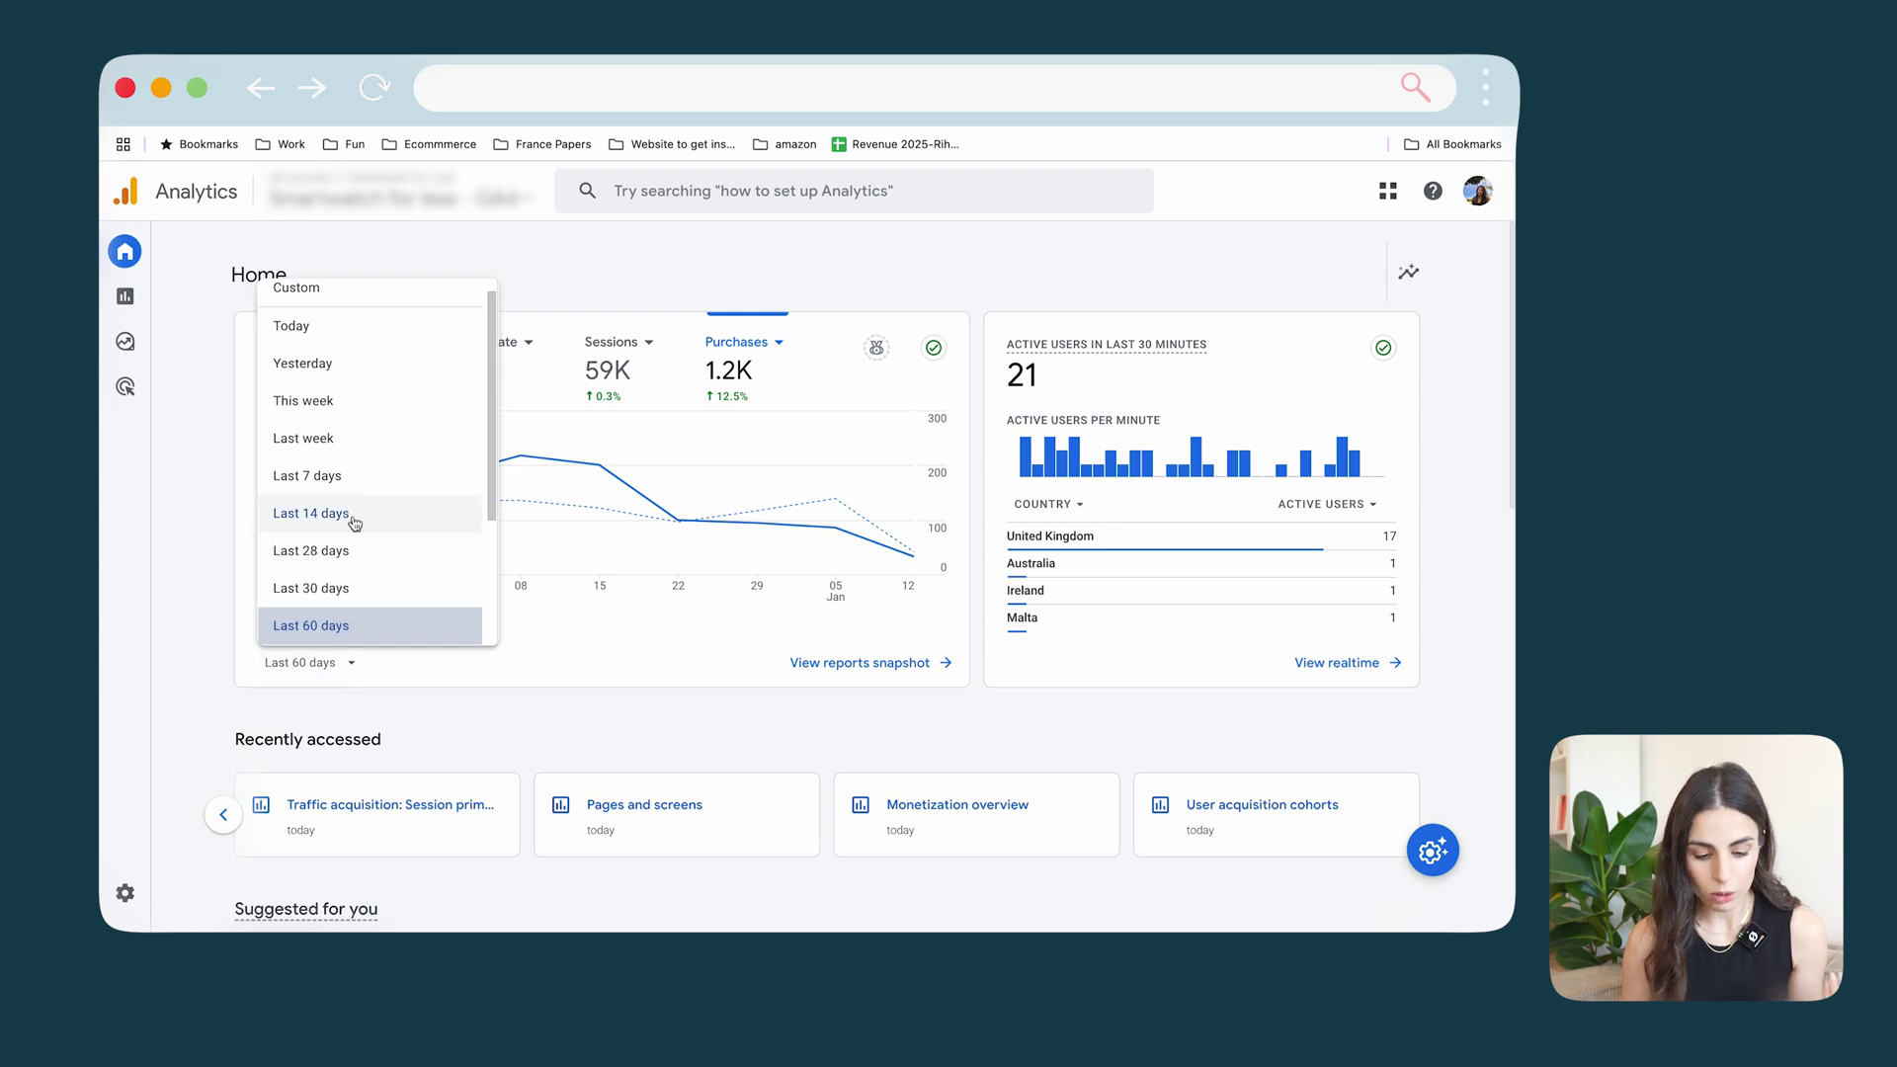
pyautogui.scroll(-2, 353, 524)
pyautogui.scroll(-2, 353, 524)
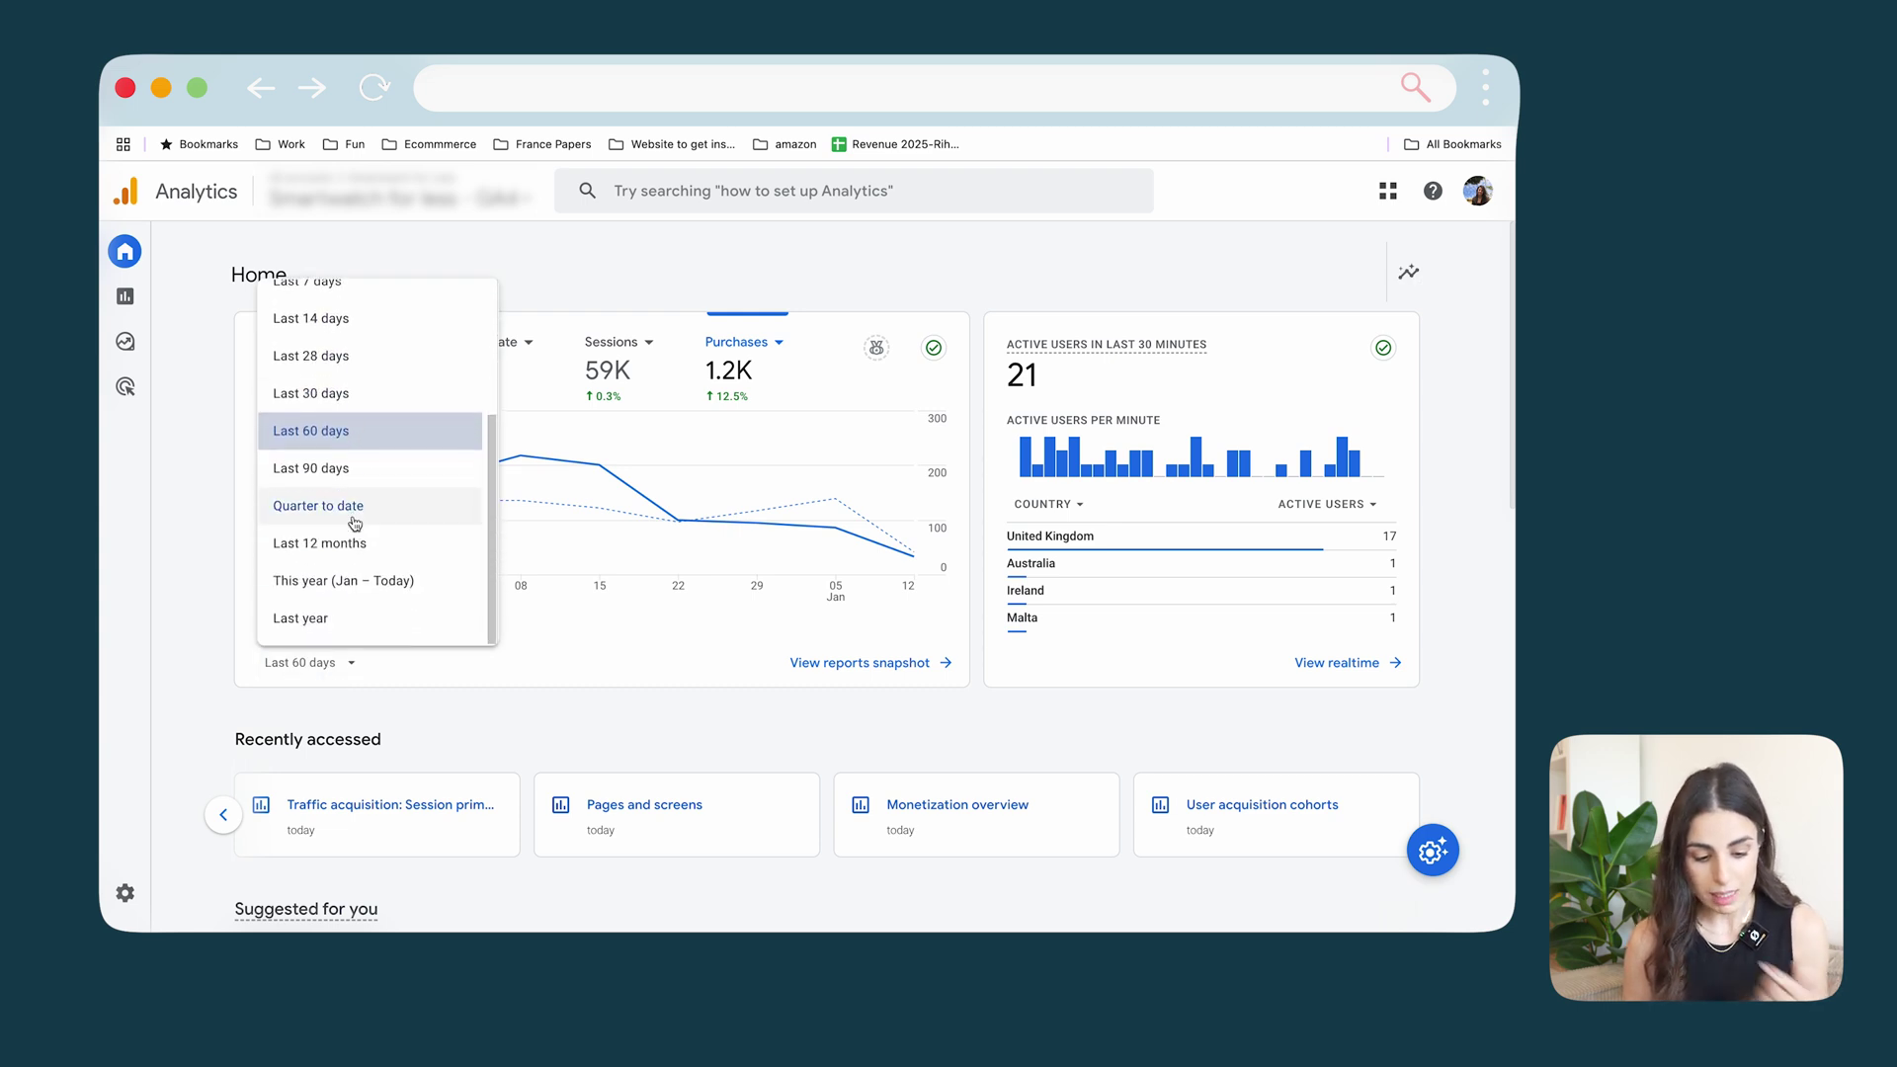
pyautogui.click(198, 648)
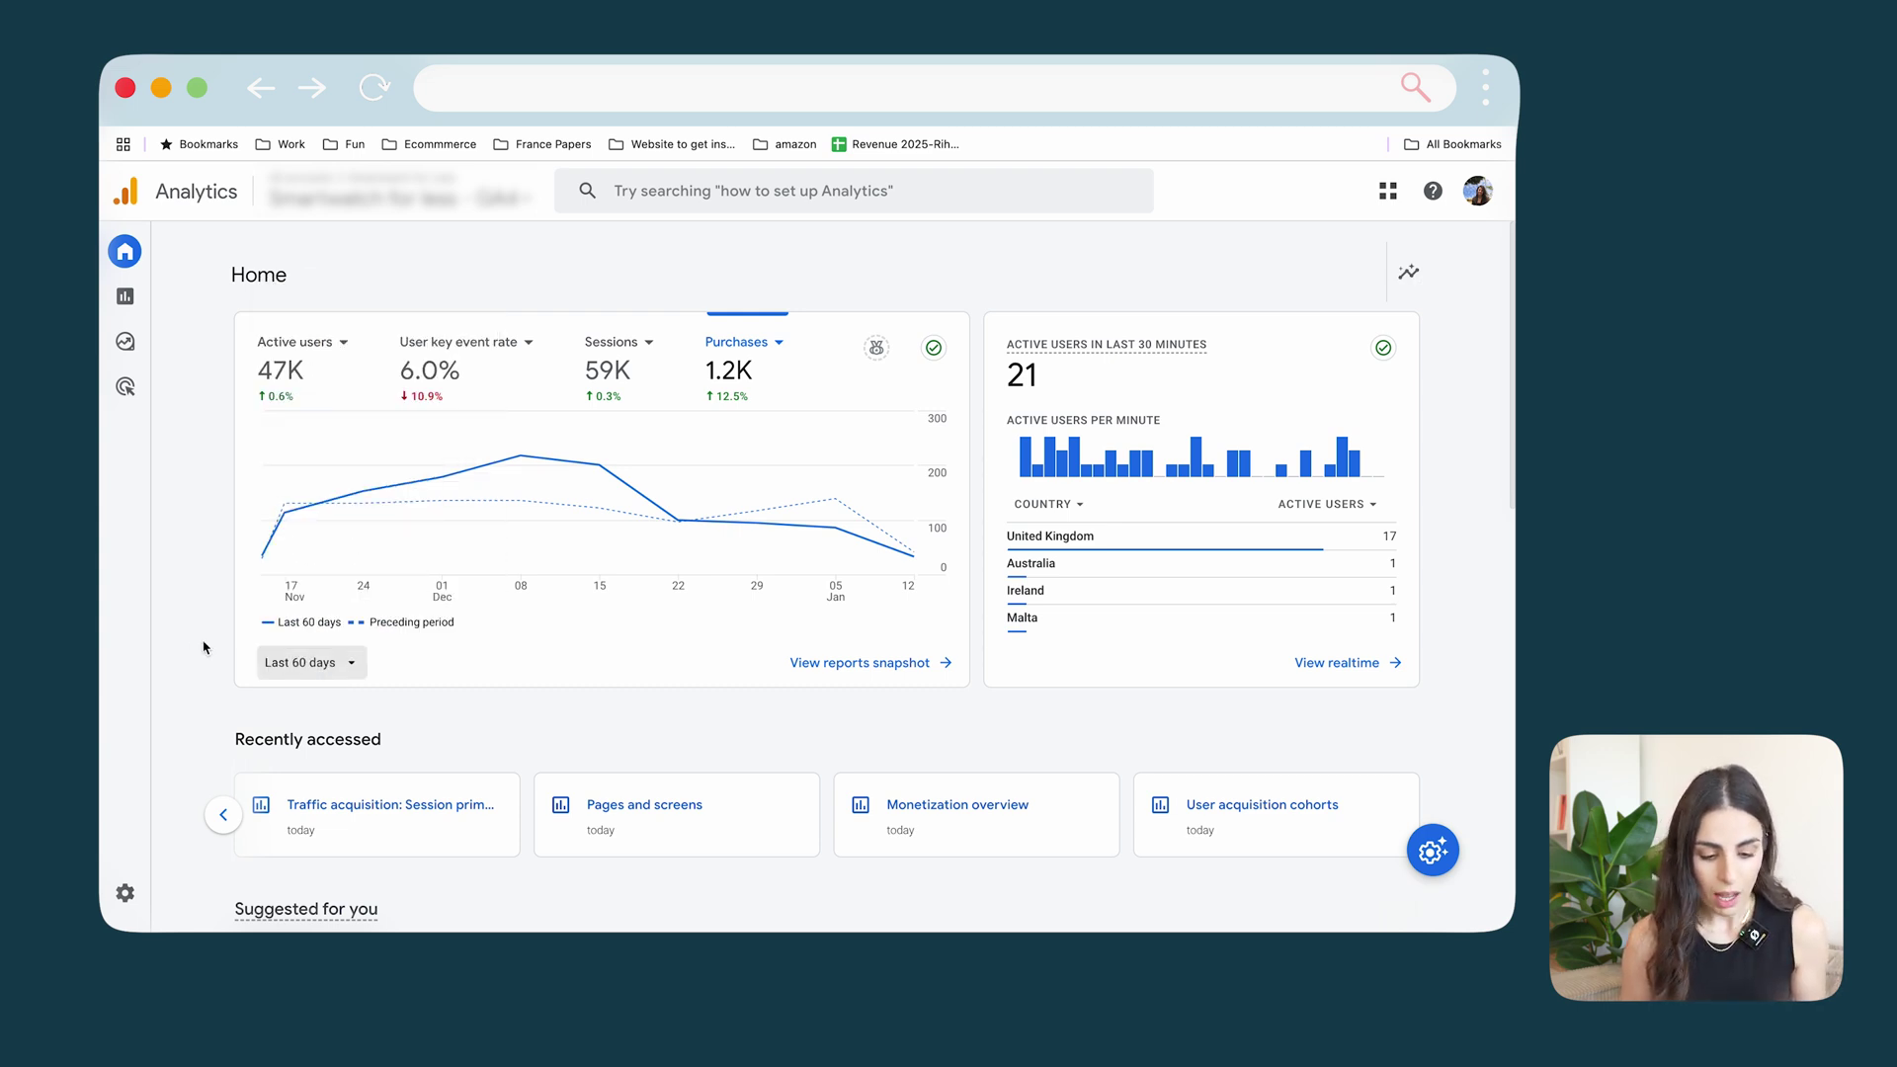
# Plot Active users in the Home overview chart and review the Ecommerce metrics offered as replacements.
pyautogui.click(318, 383)
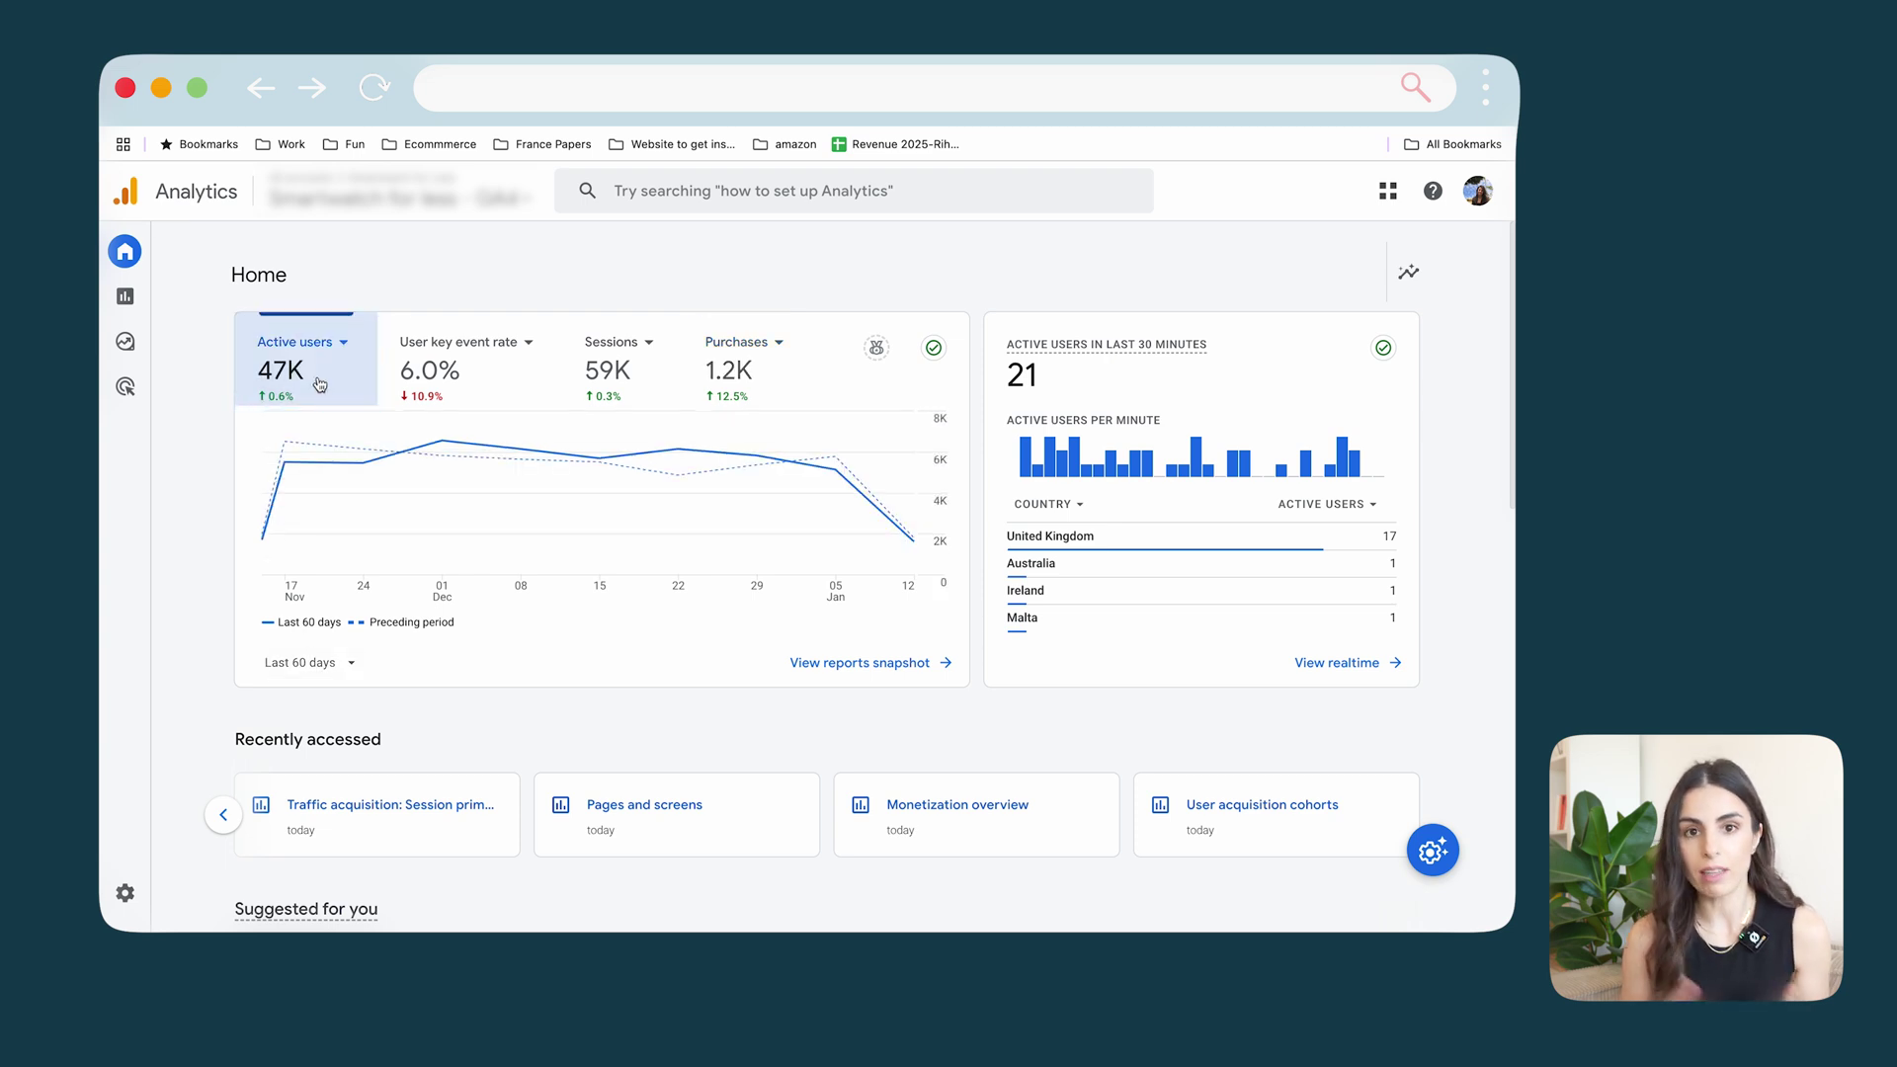
pyautogui.click(342, 344)
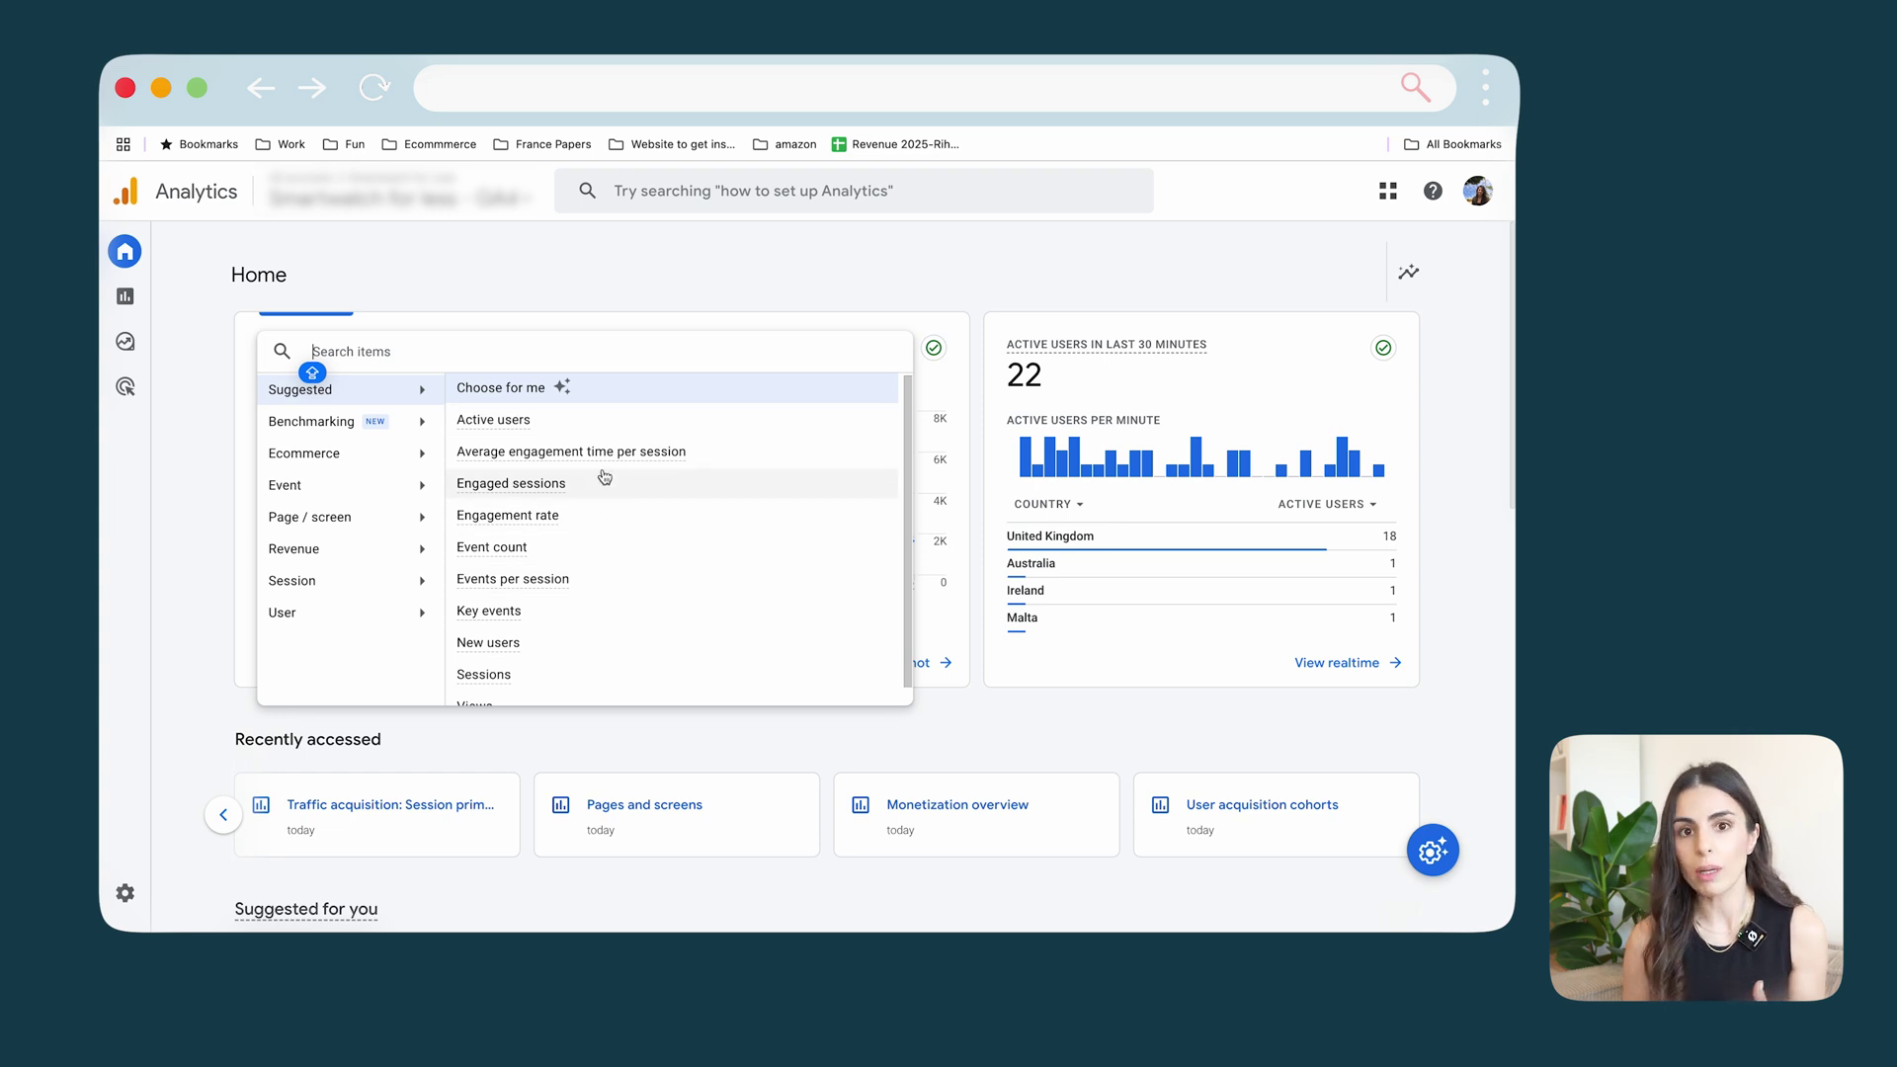
pyautogui.moveTo(373, 463)
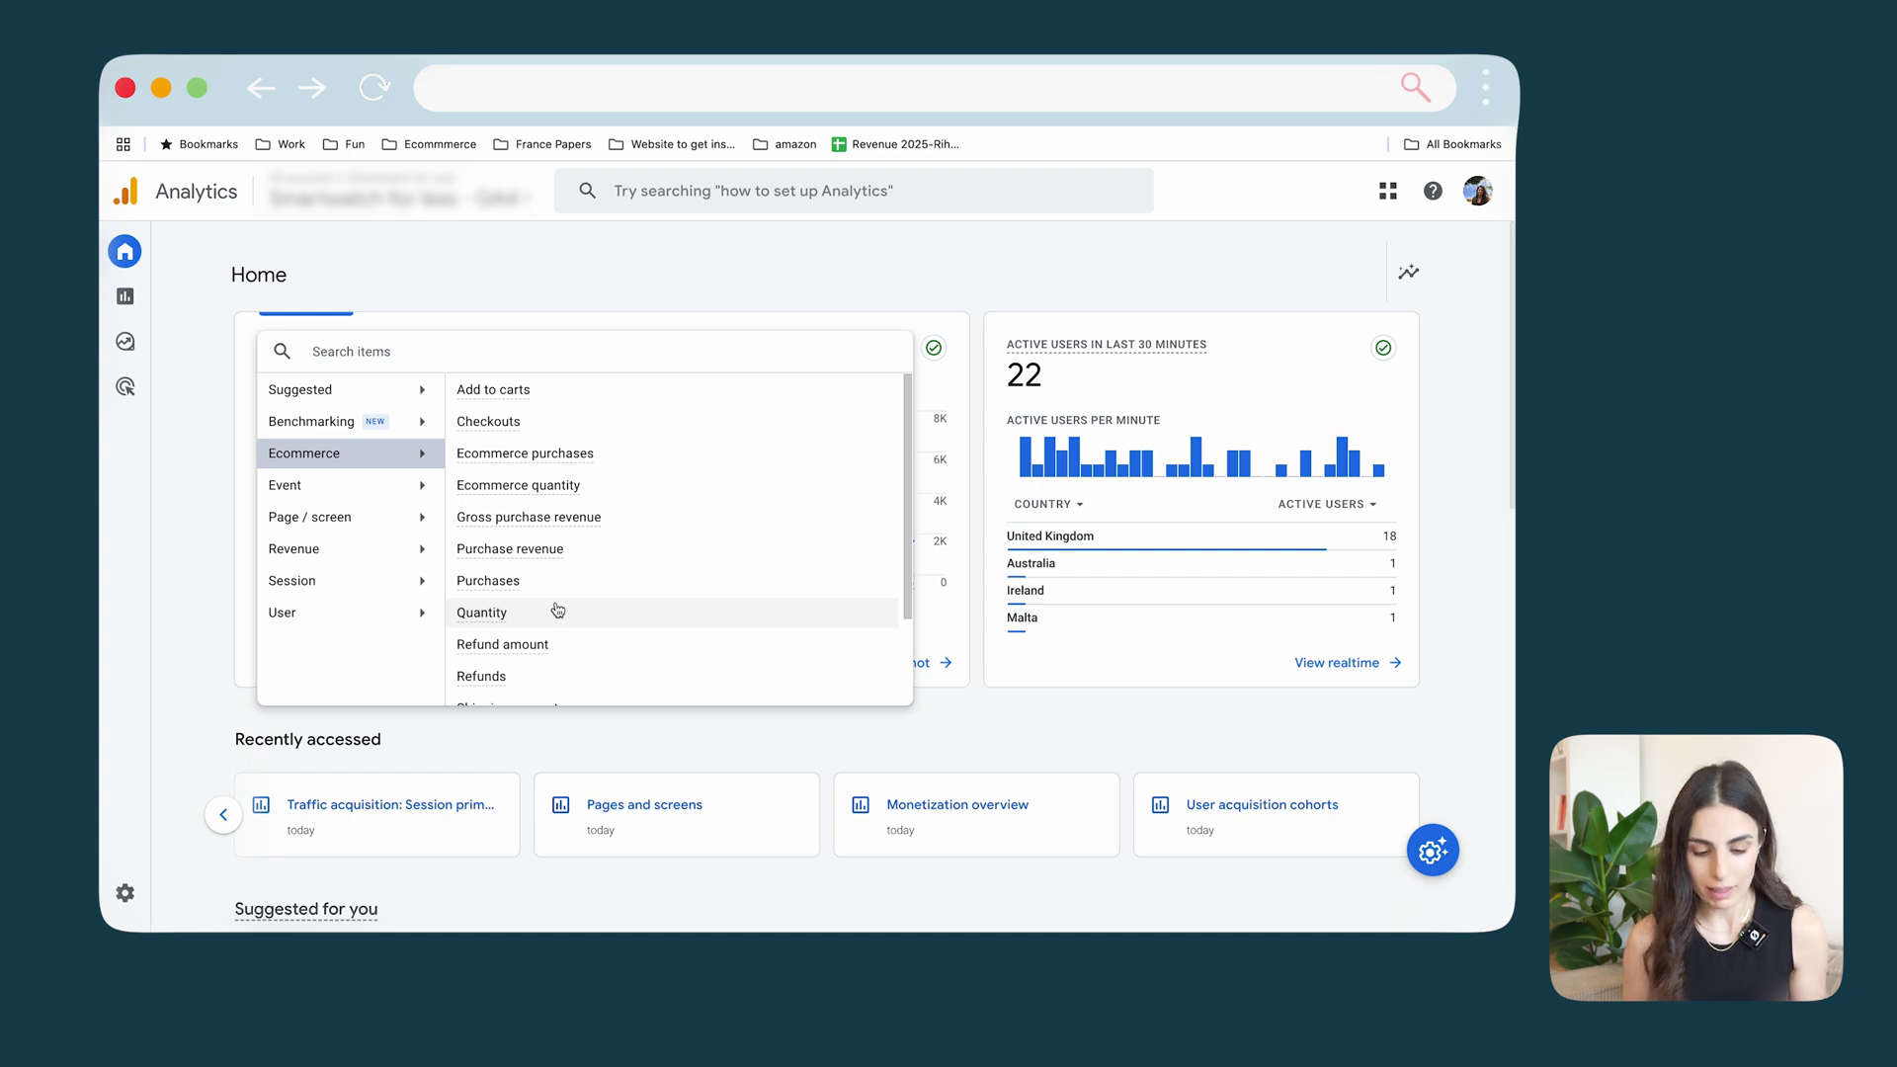
pyautogui.click(561, 267)
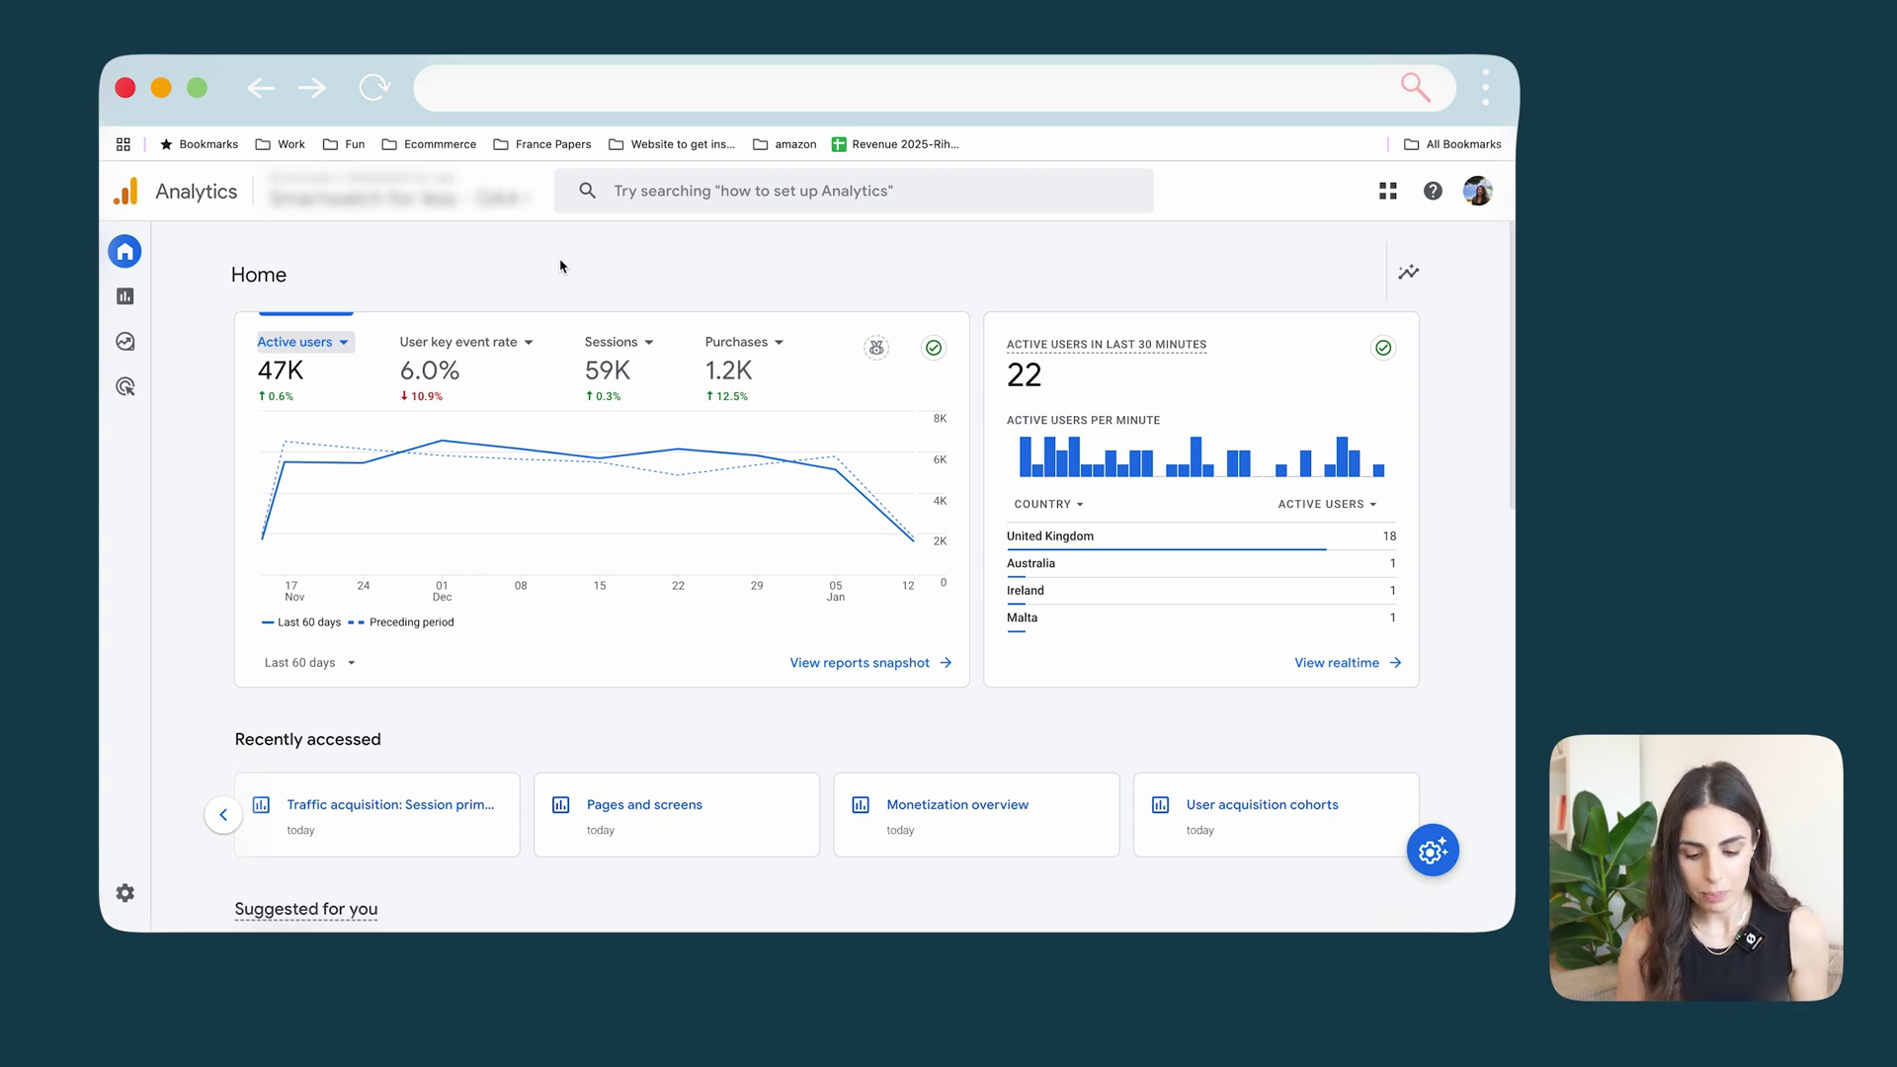
# Examine the Suggested for you cards on the Home page.
pyautogui.scroll(-5, 837, 453)
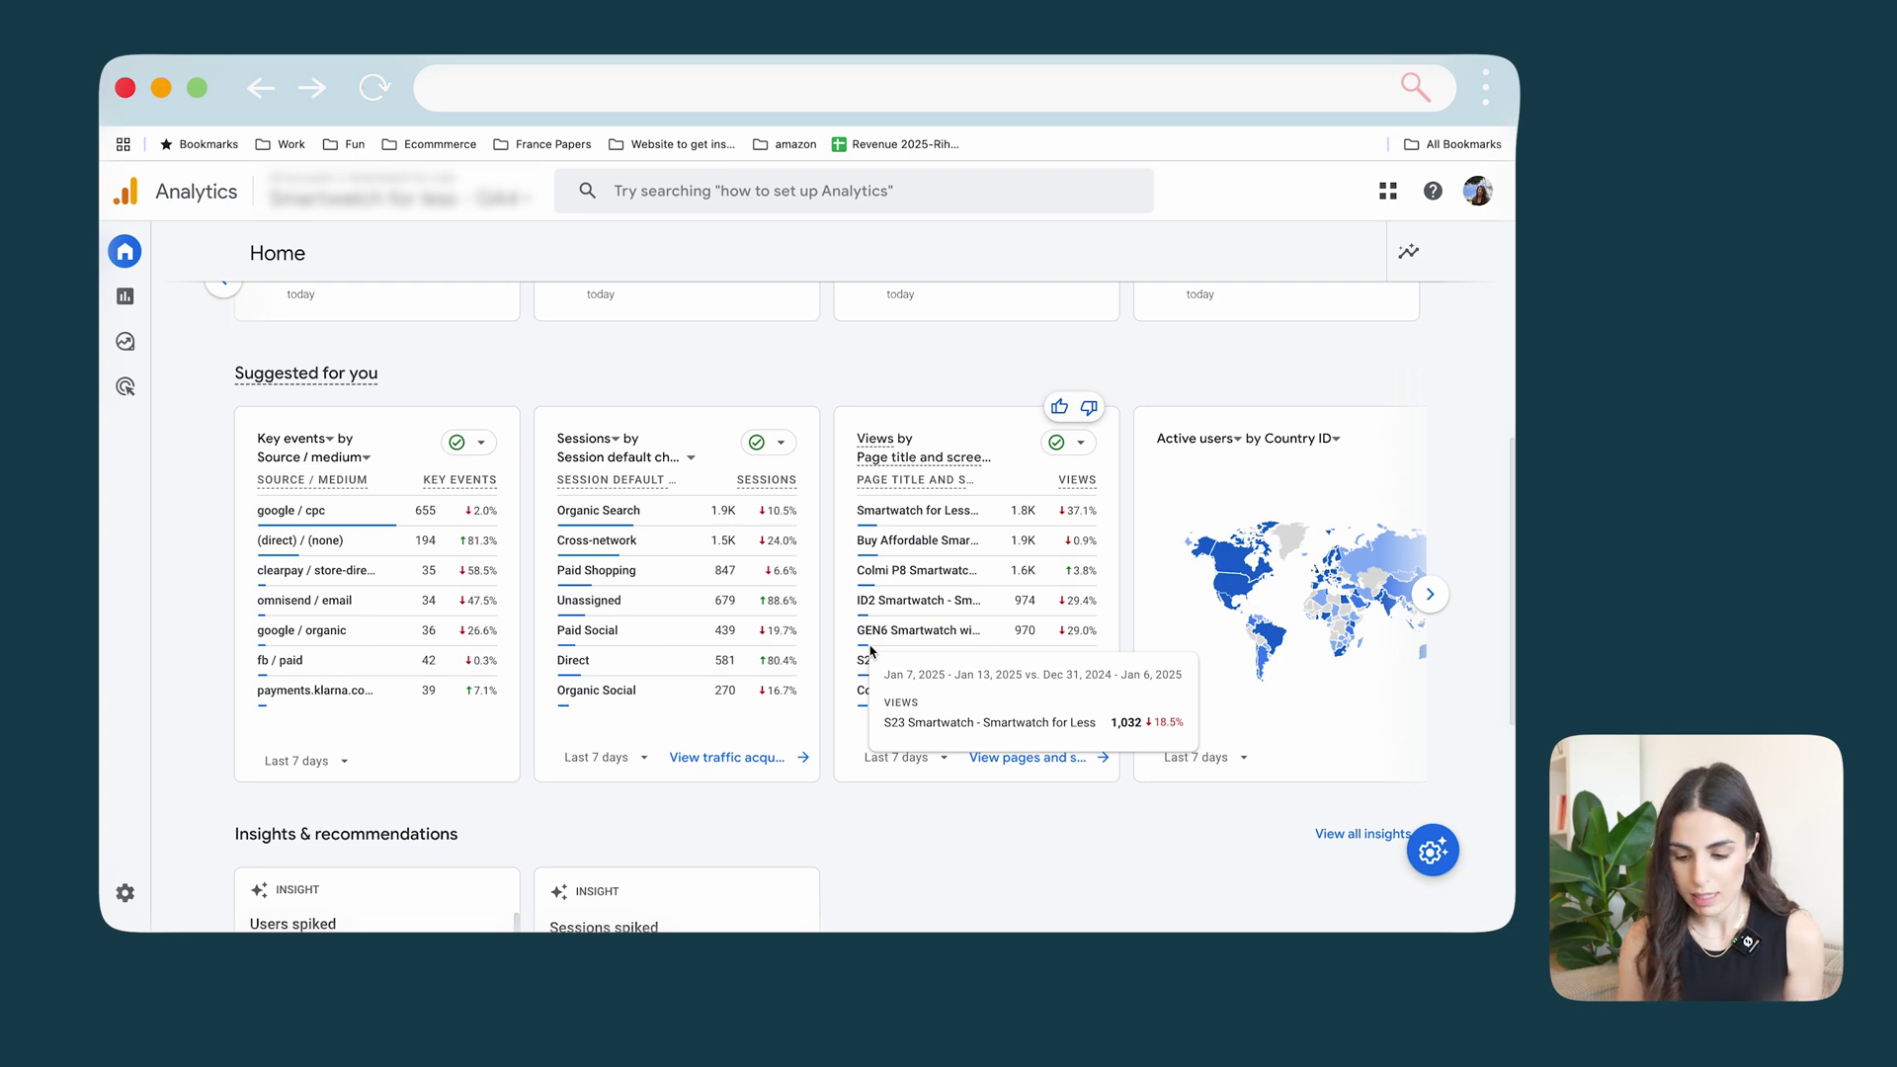
pyautogui.scroll(5, 870, 650)
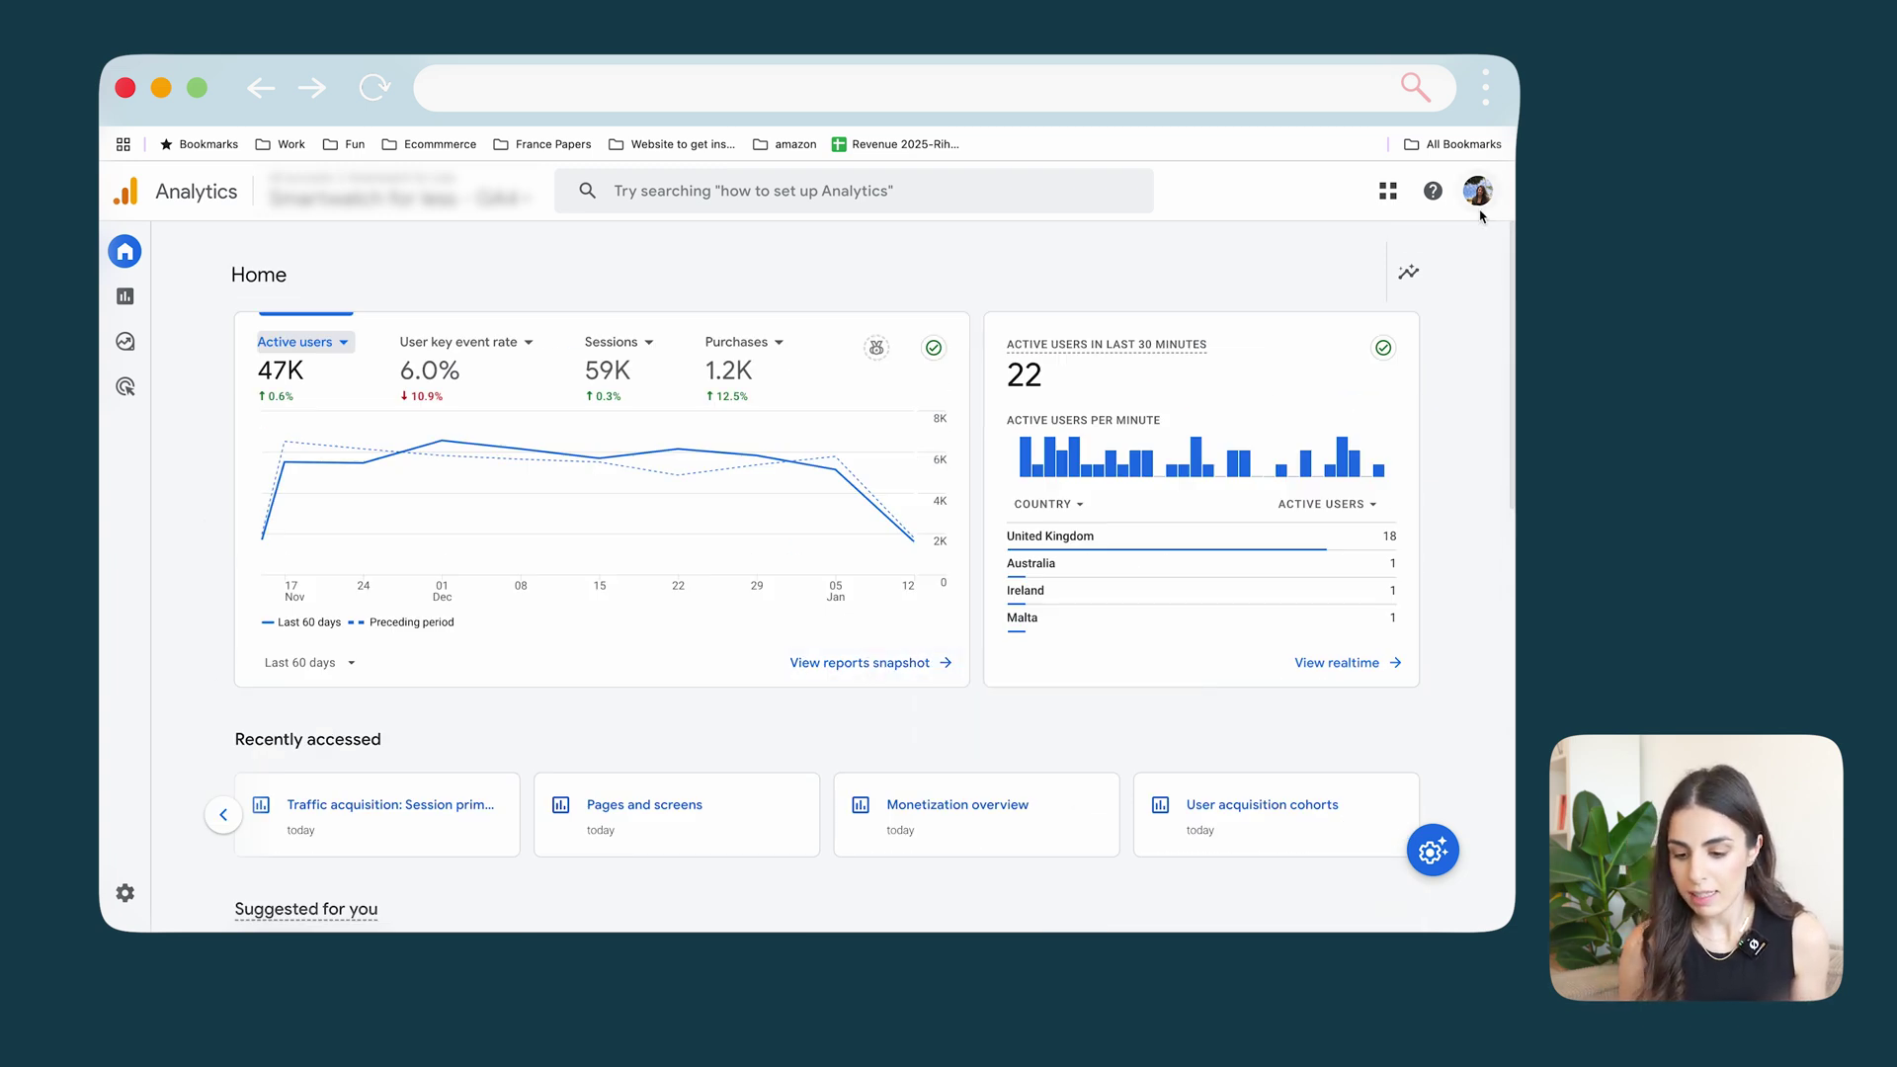
# Ask Insights the Demographics question "What countries do my users come from?" and return to the suggested questions.
pyautogui.click(1410, 273)
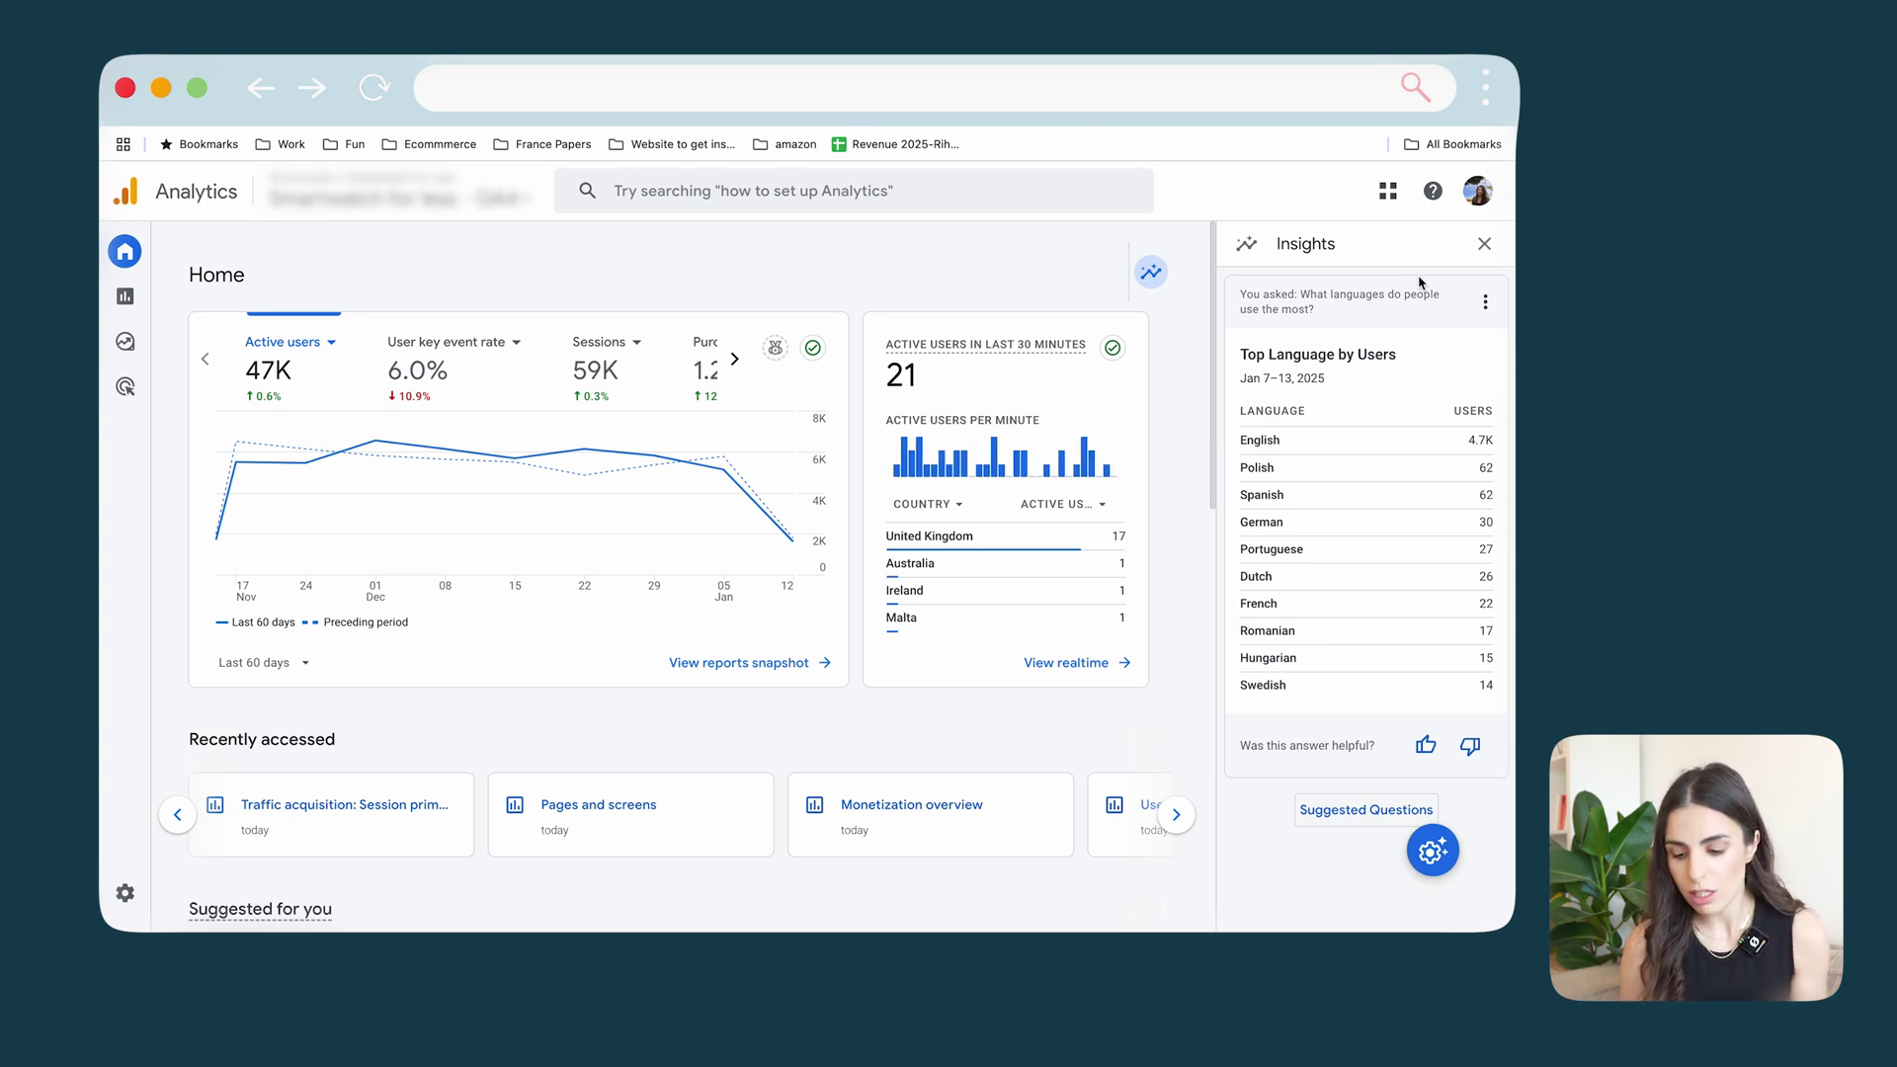
pyautogui.click(1347, 816)
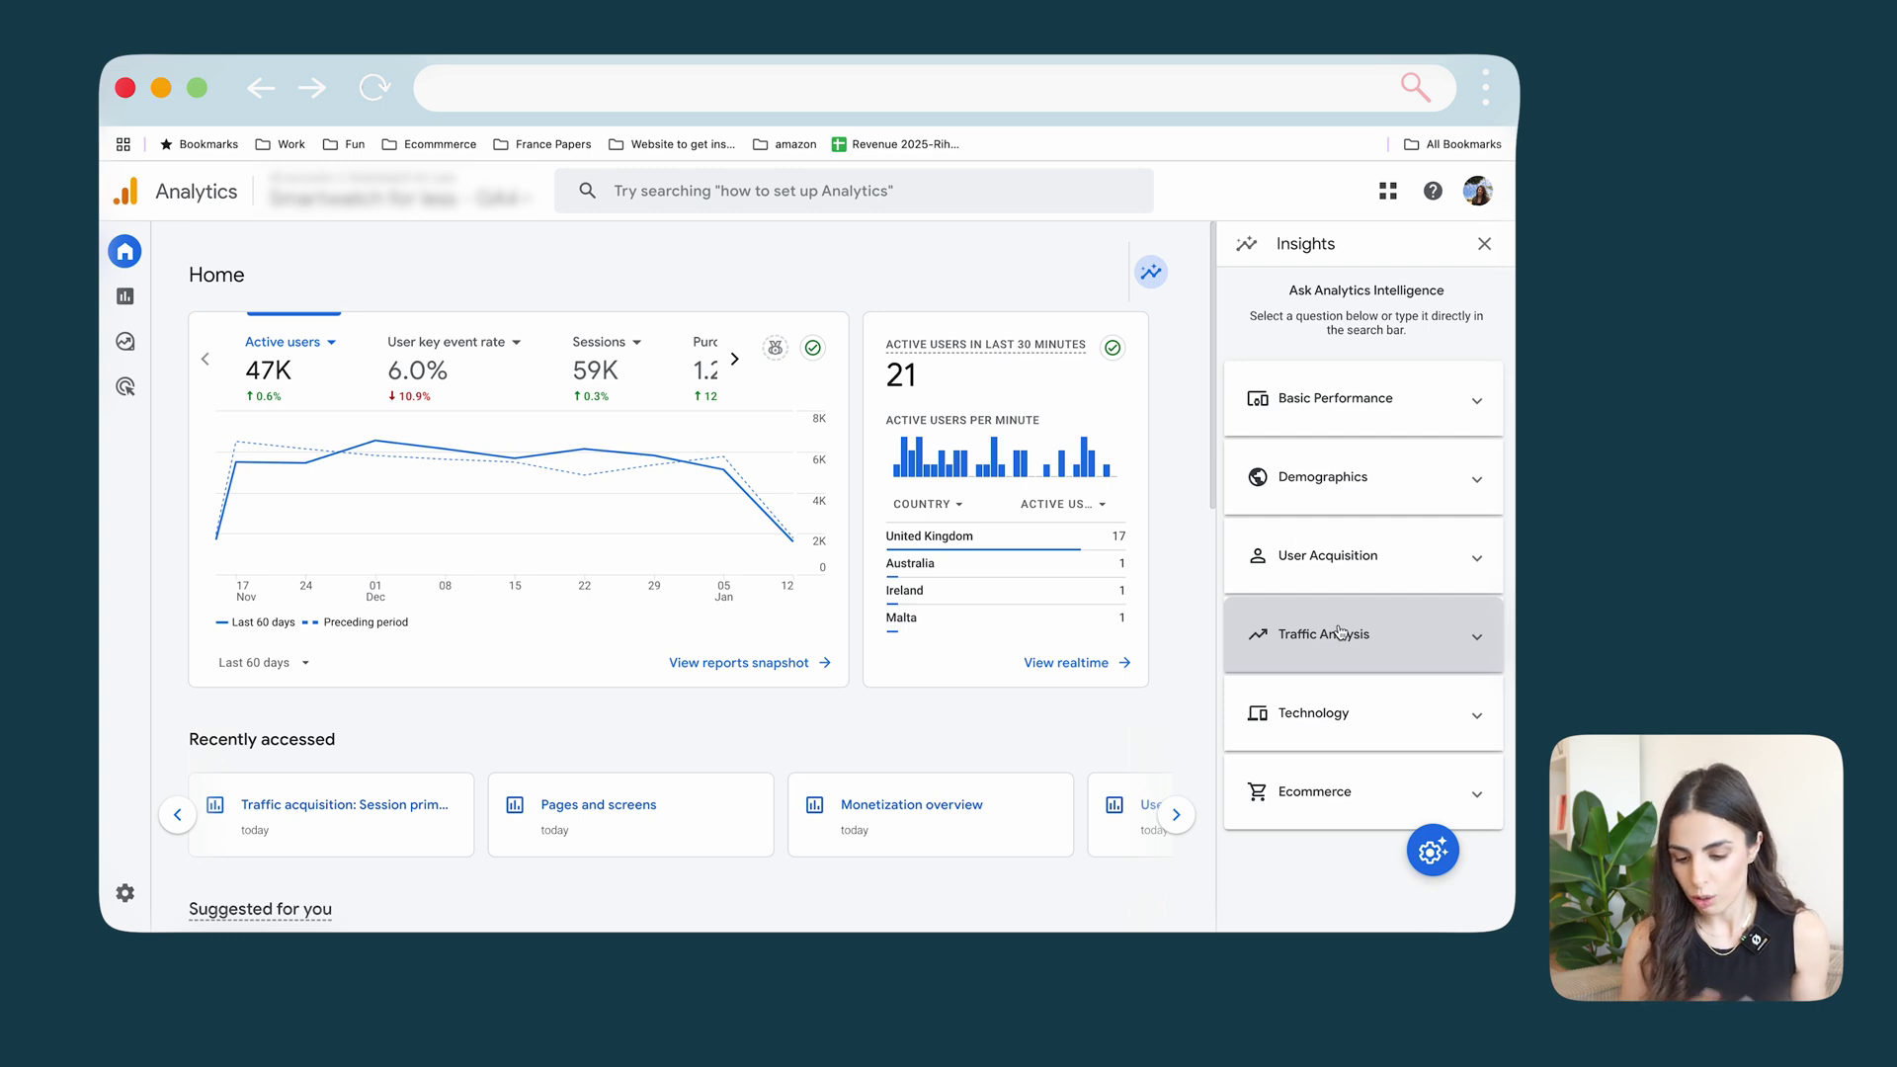
pyautogui.click(1346, 504)
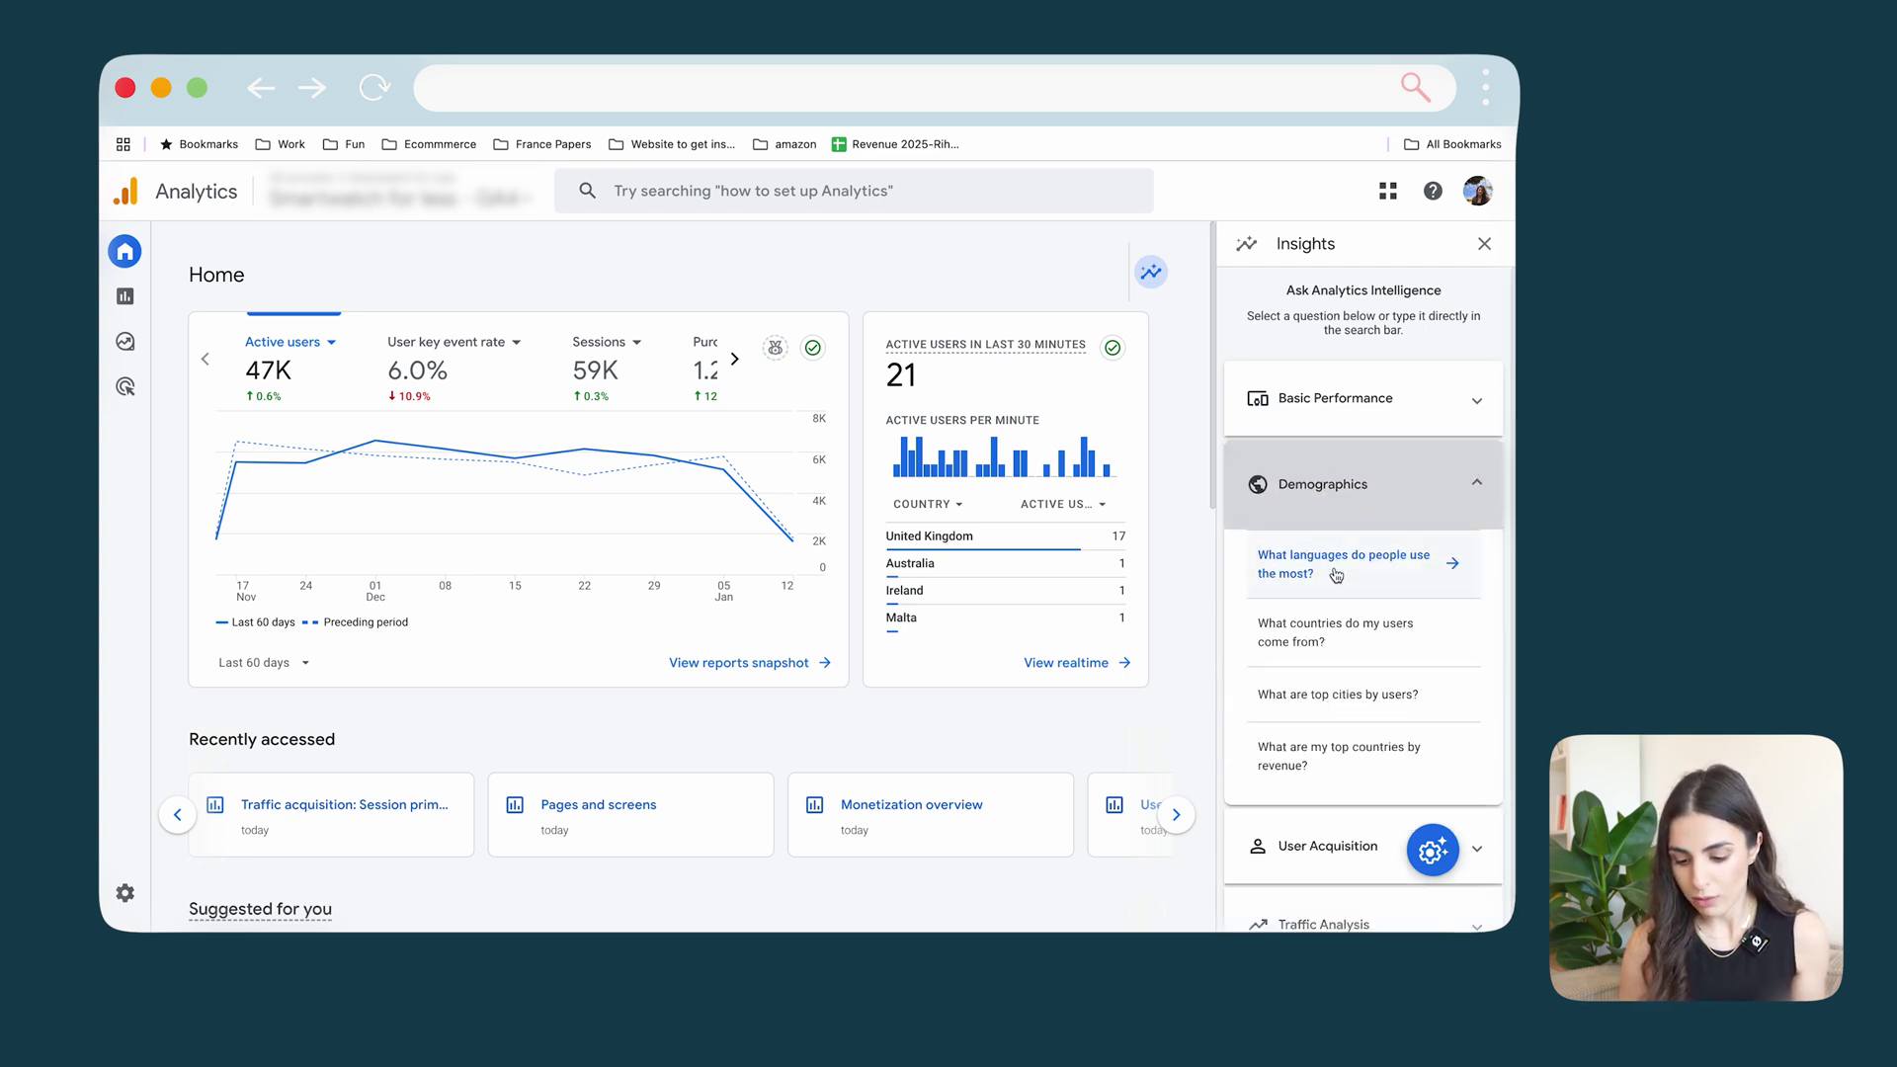
pyautogui.click(1354, 654)
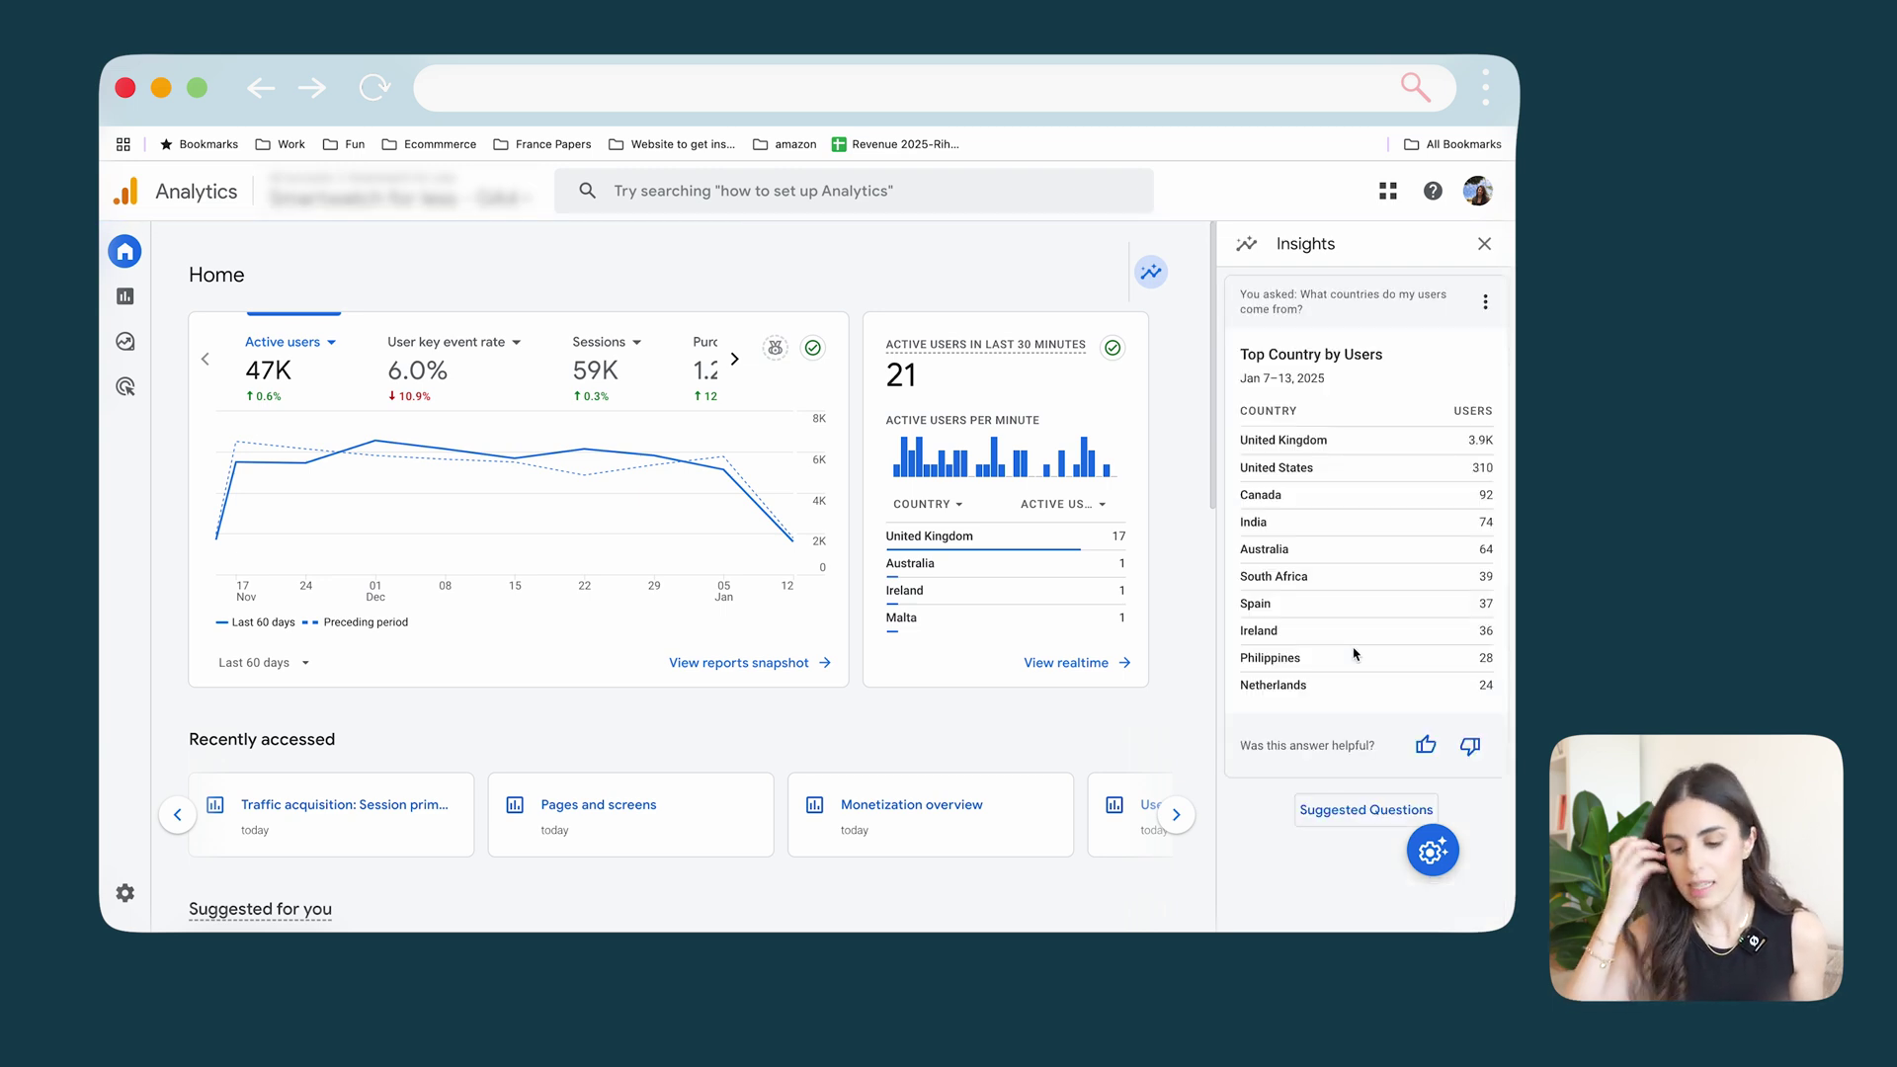
pyautogui.click(1365, 809)
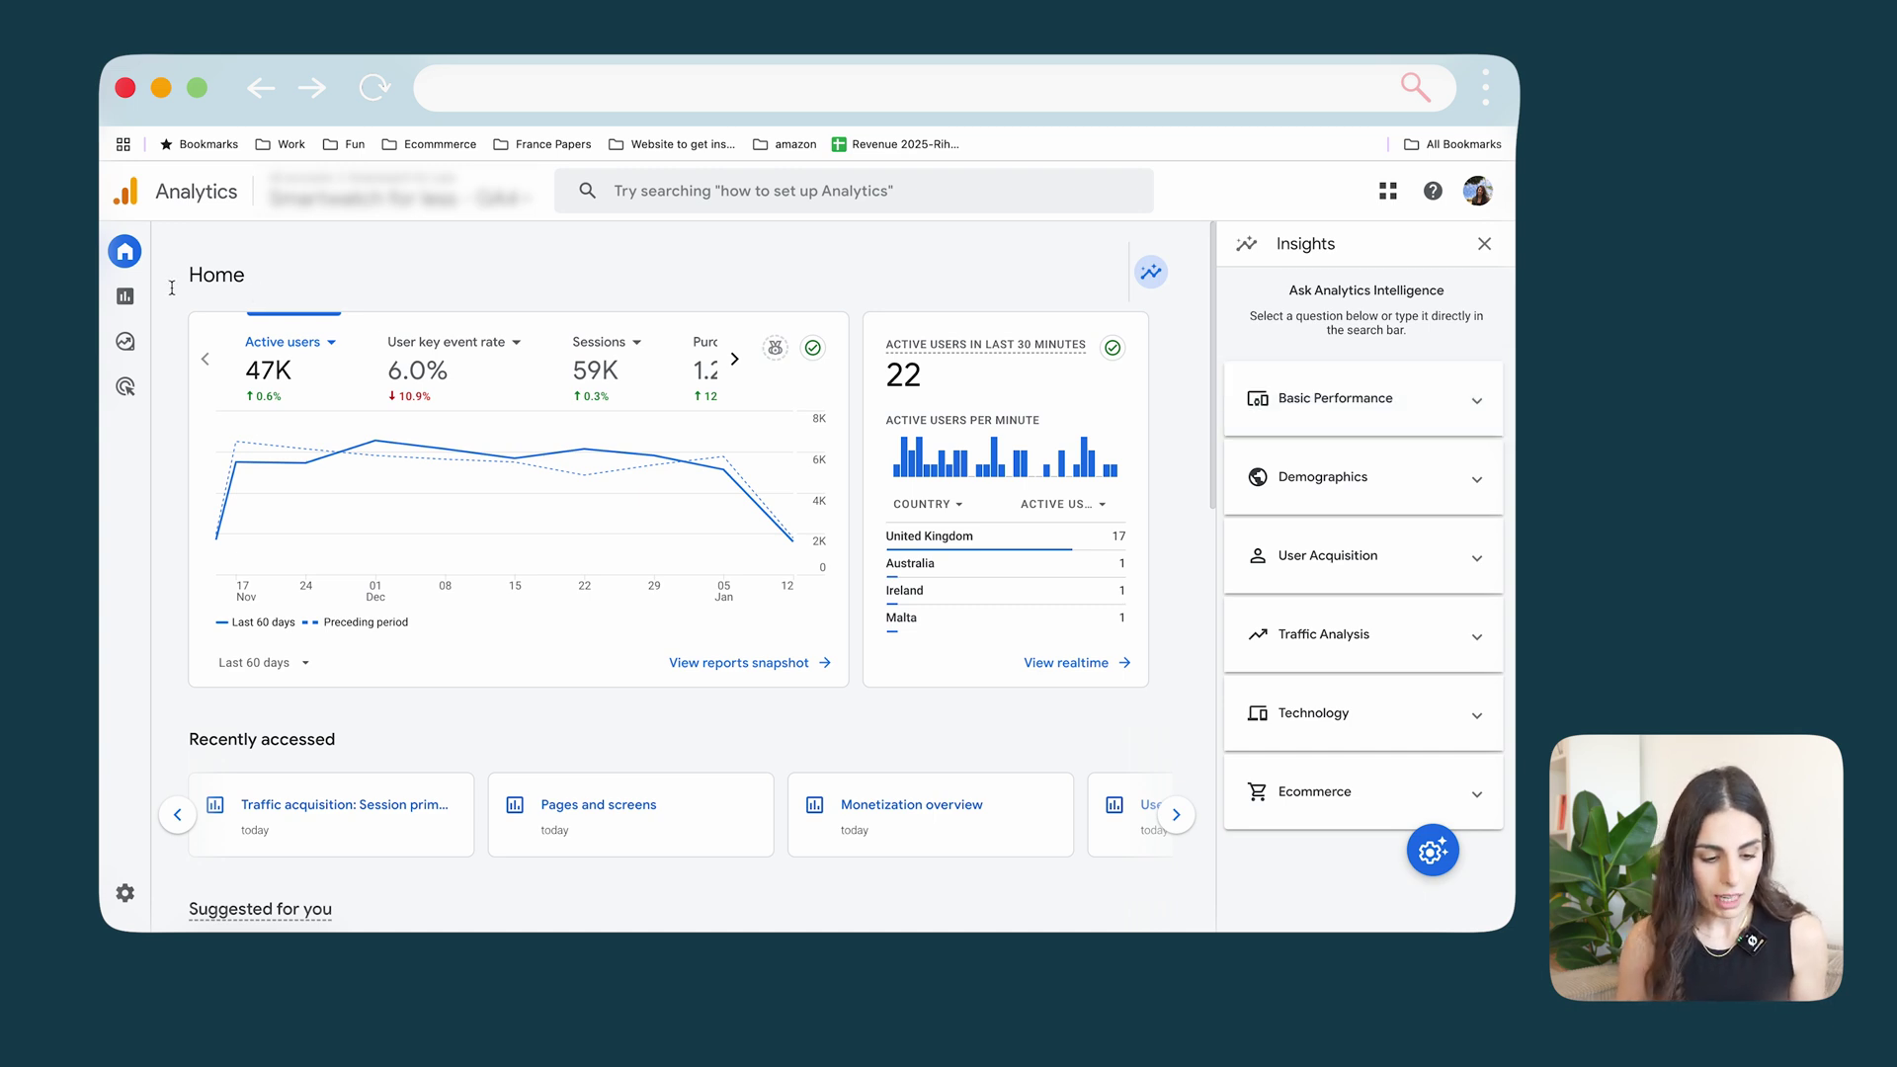
# View the Advertising snapshot, followed by the Reports section.
pyautogui.moveTo(102, 304)
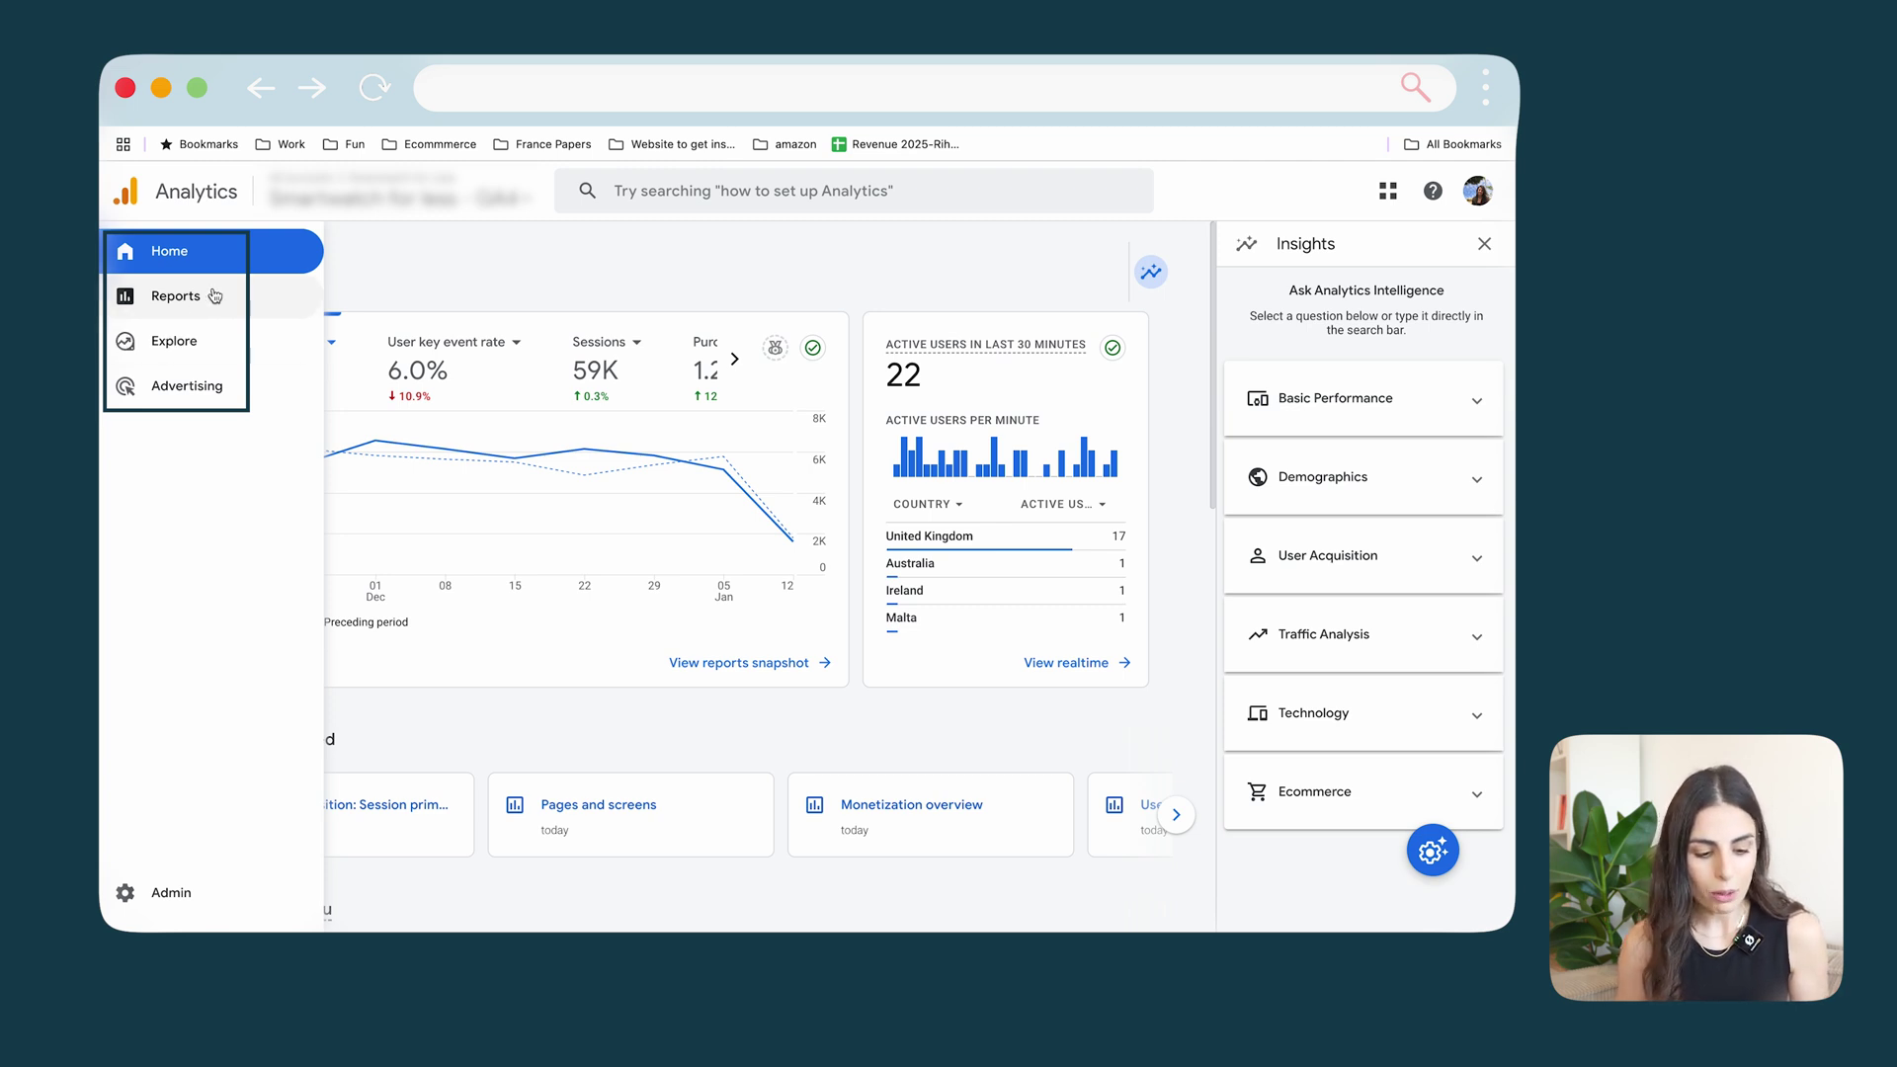
pyautogui.click(211, 393)
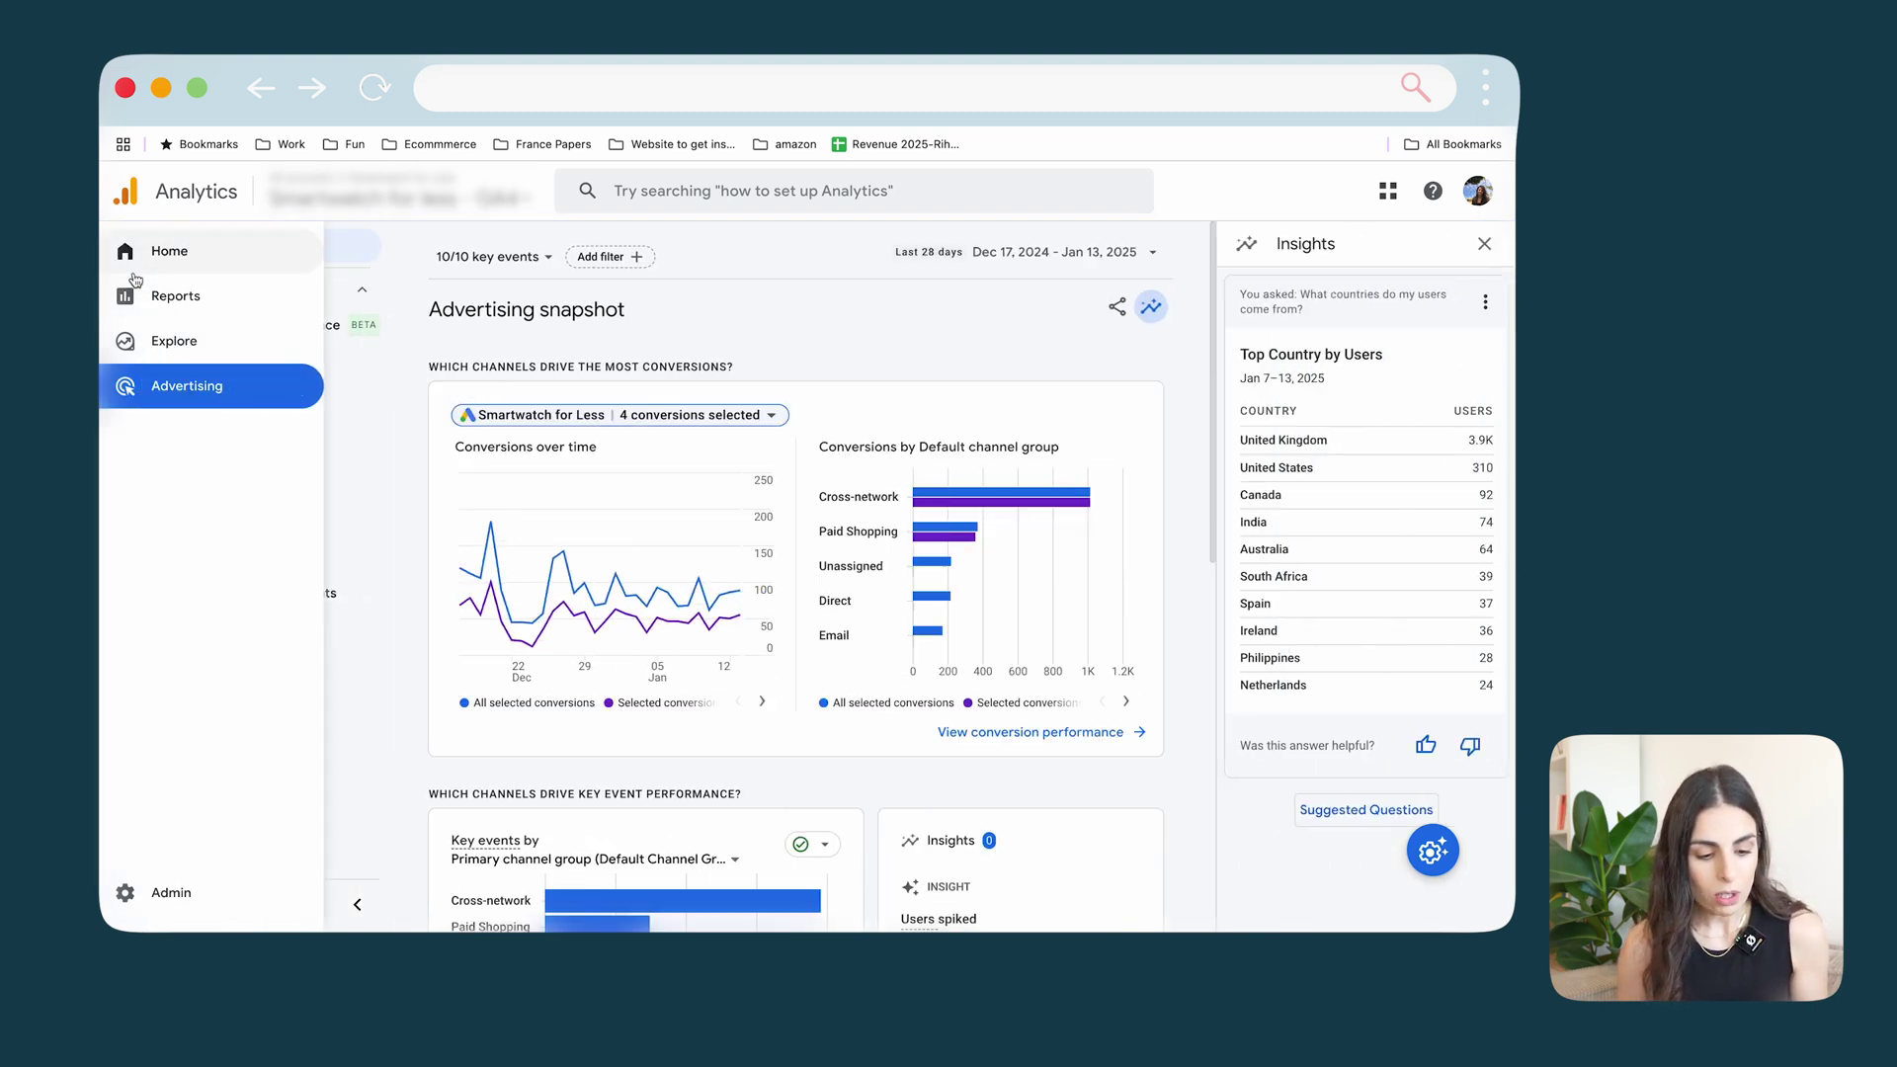
pyautogui.click(191, 296)
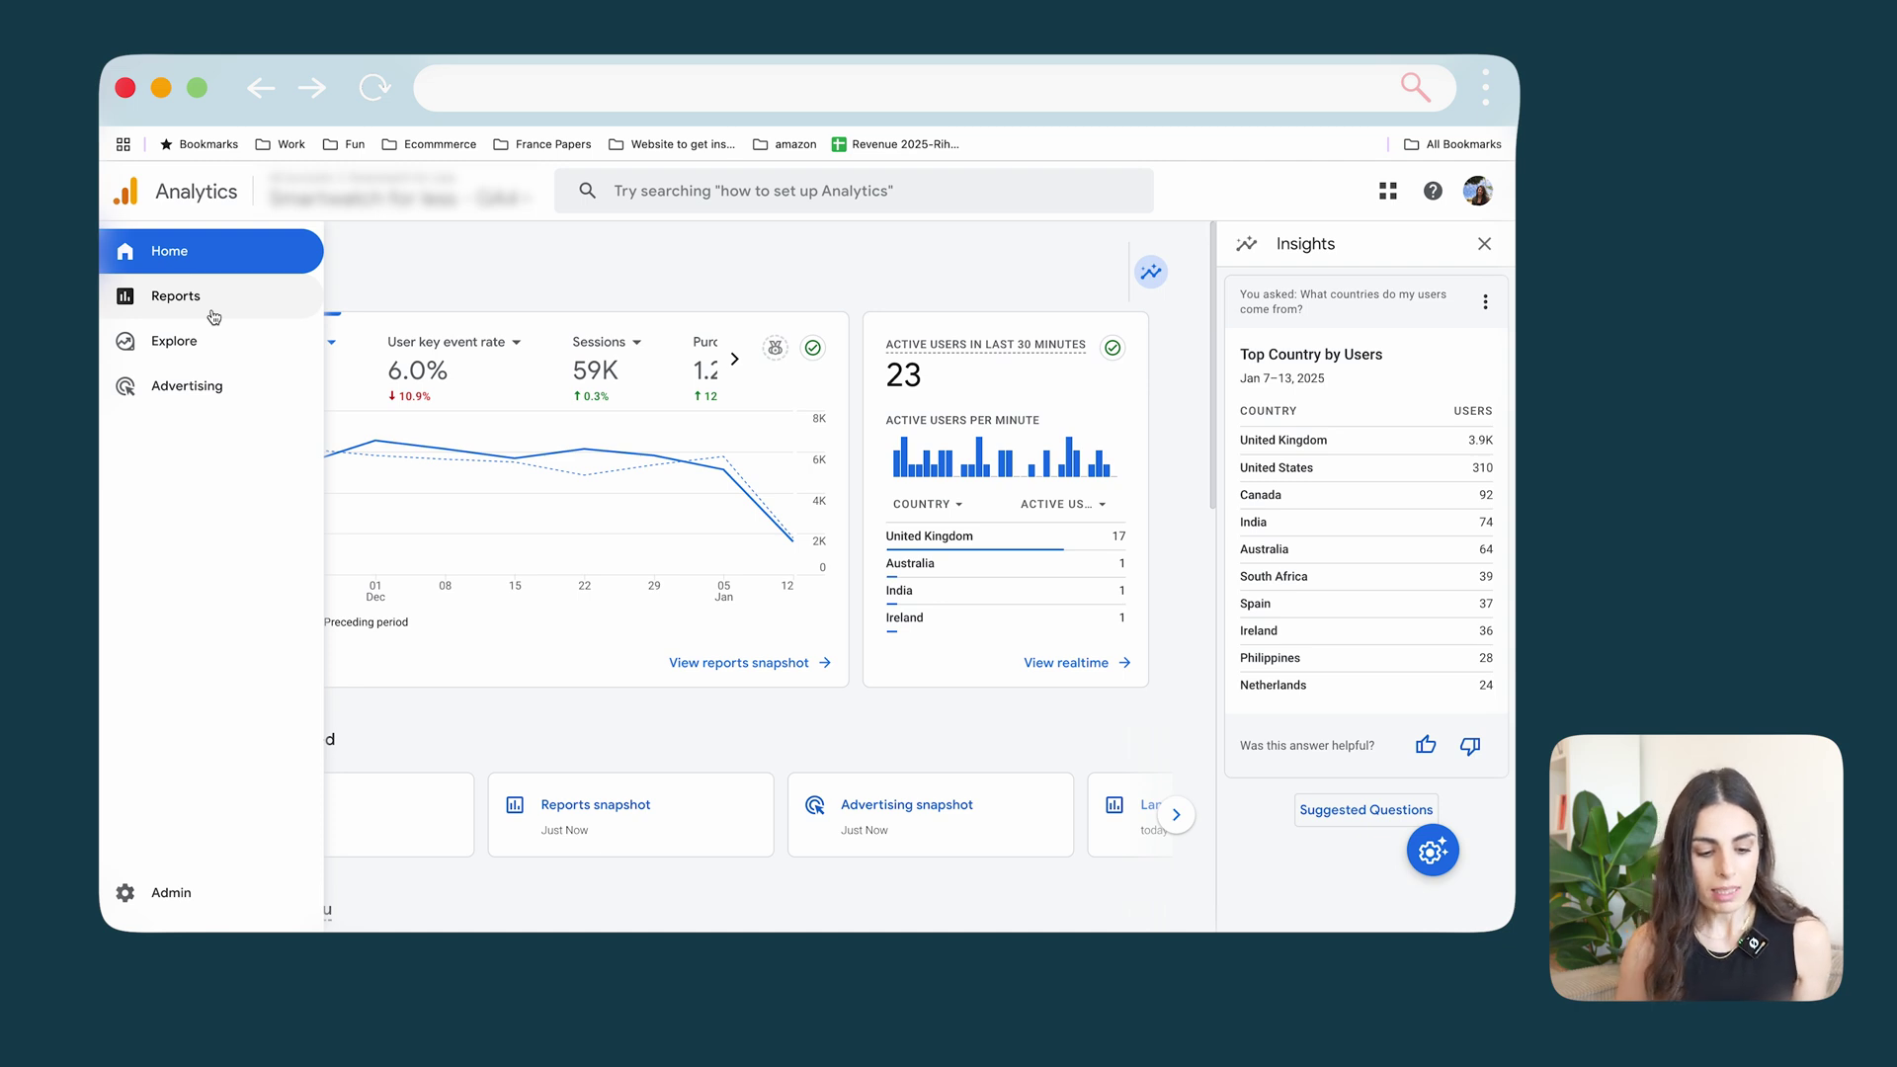
# Open the Library in the Reports section, close Insights and look through the available collections and reports.
pyautogui.click(212, 316)
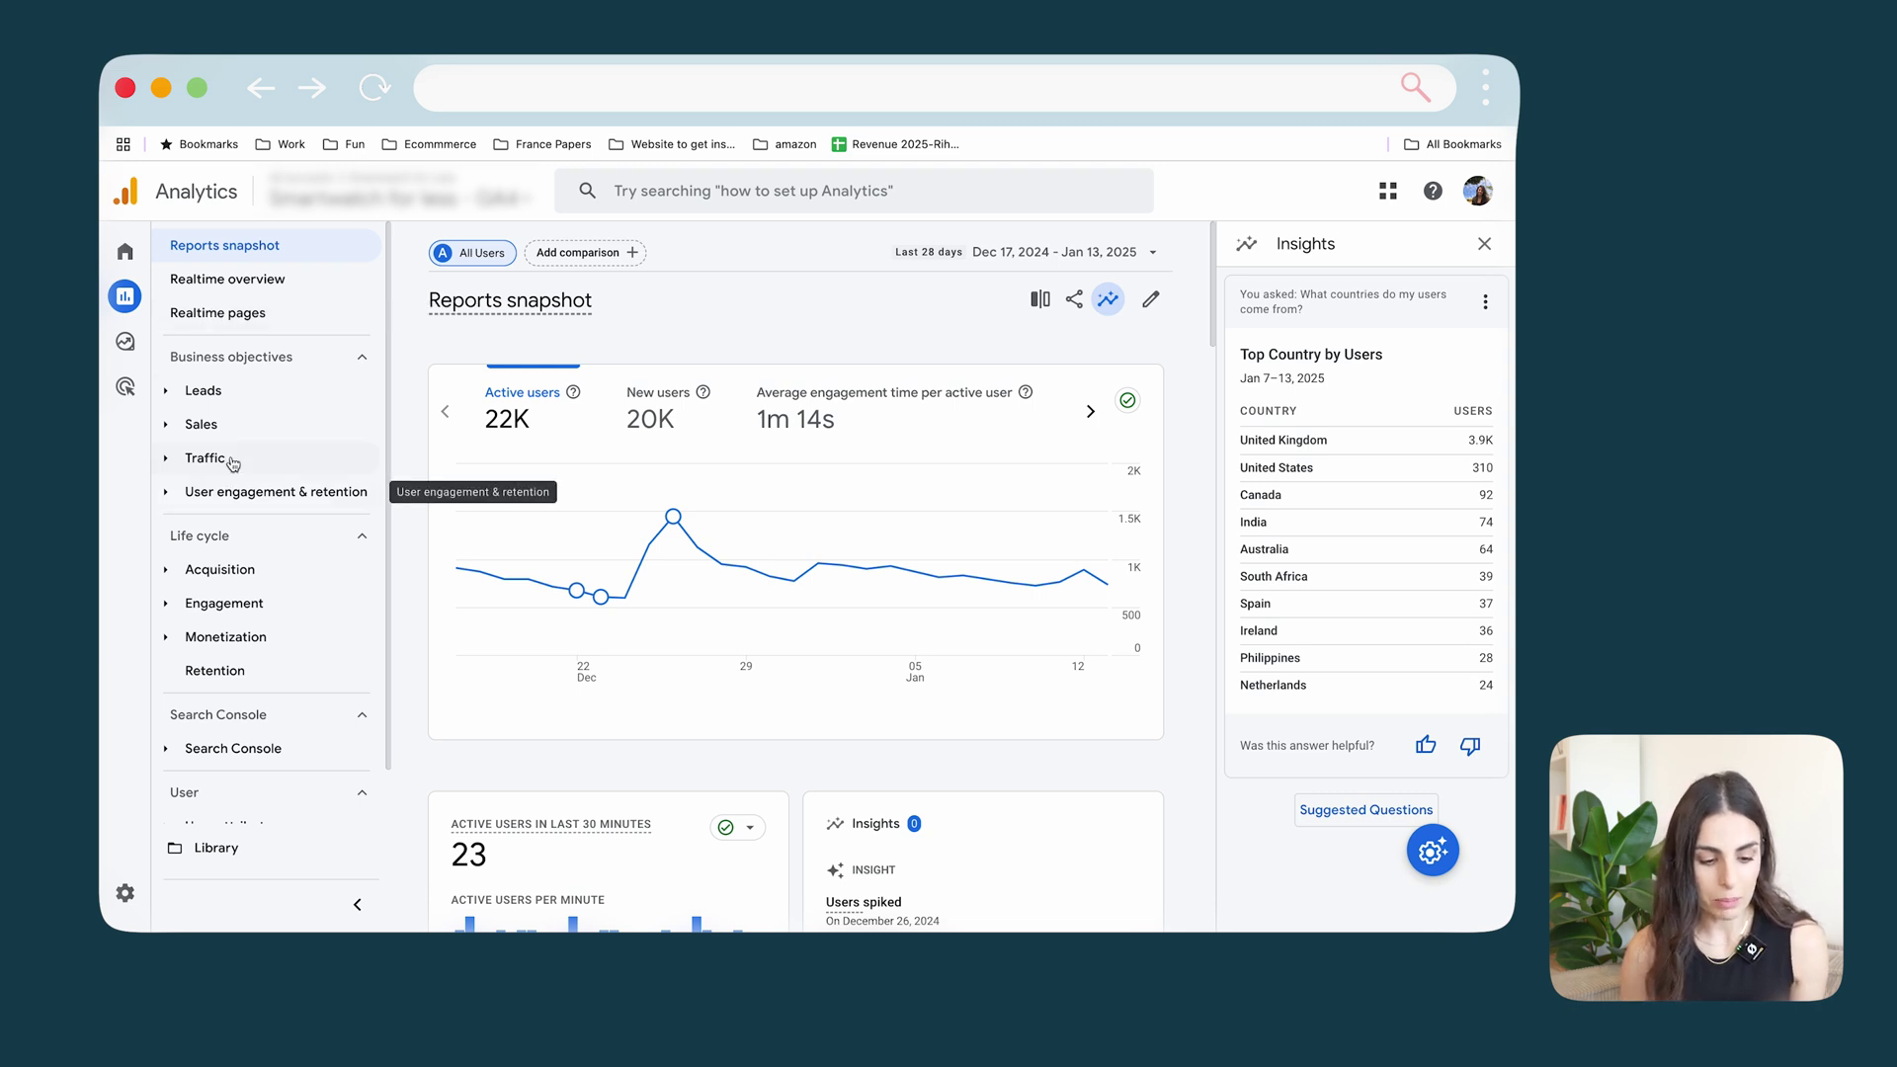
pyautogui.scroll(-1, 228, 548)
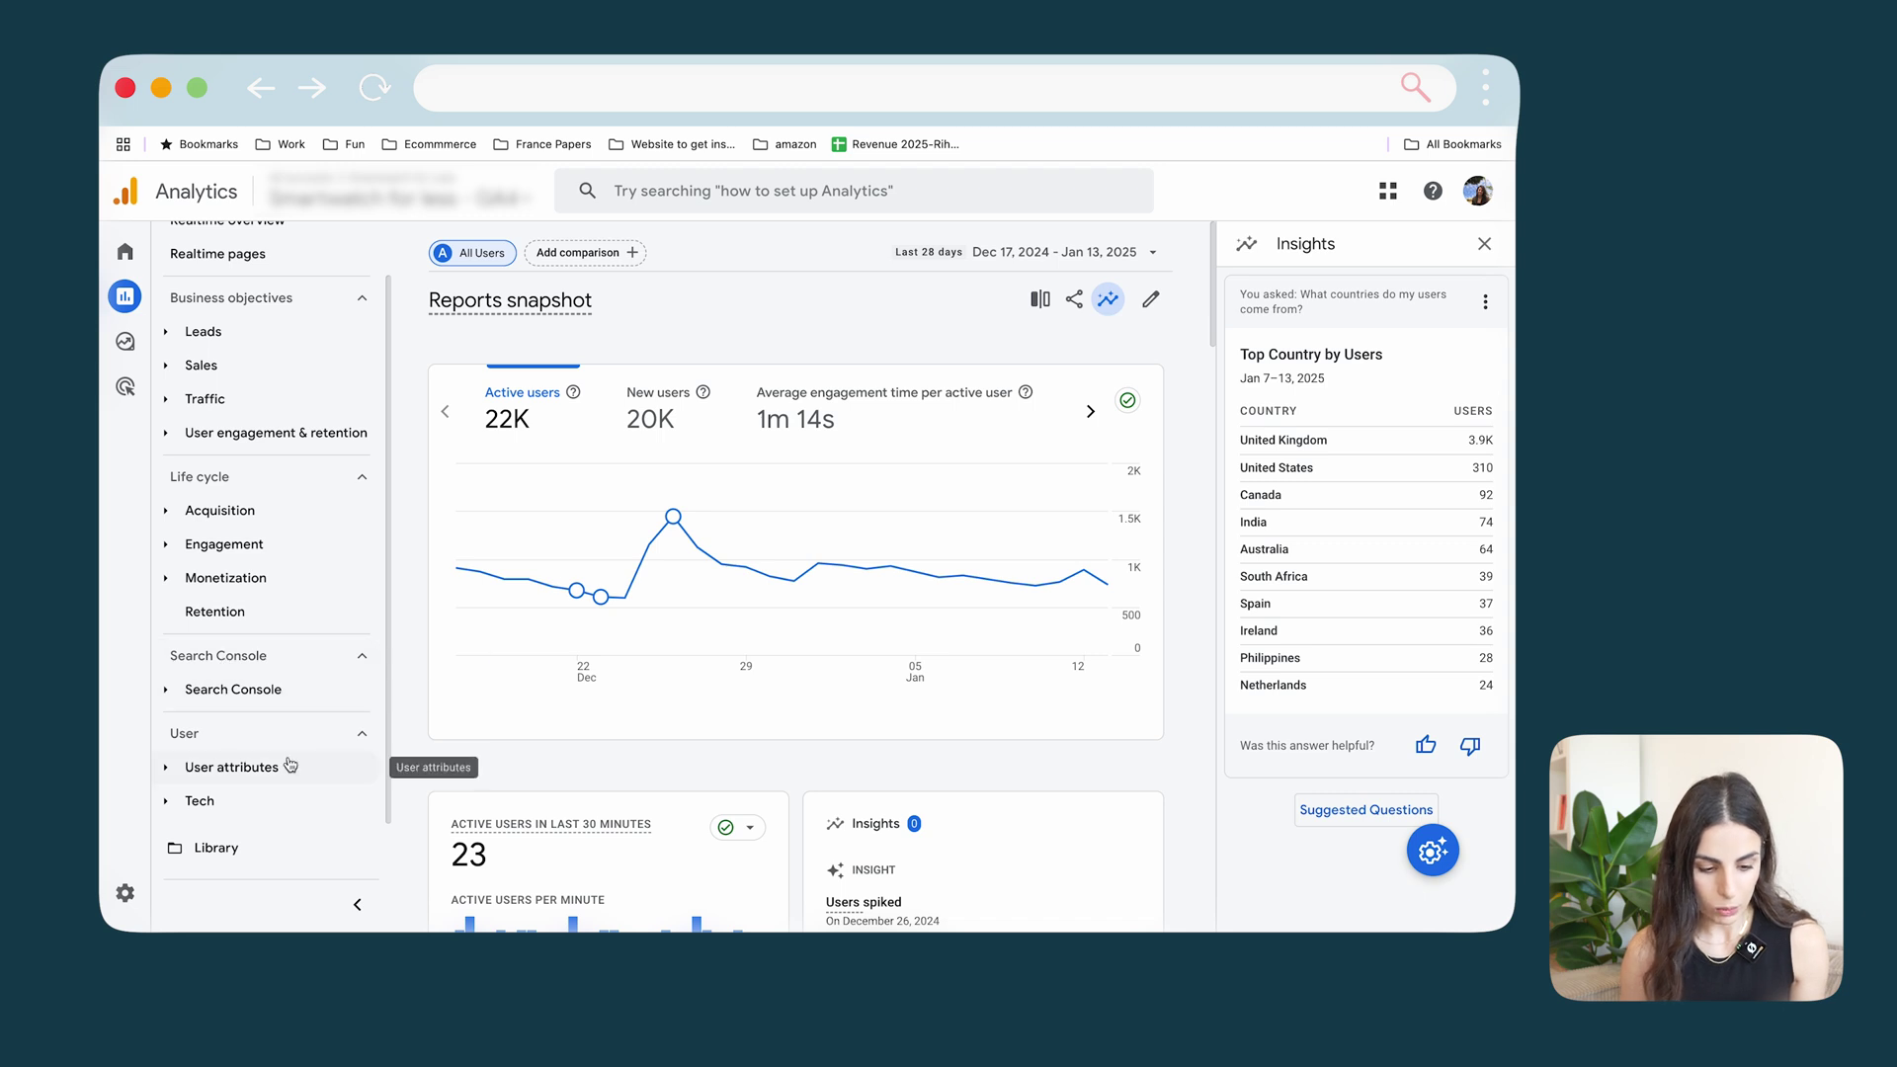
pyautogui.click(224, 852)
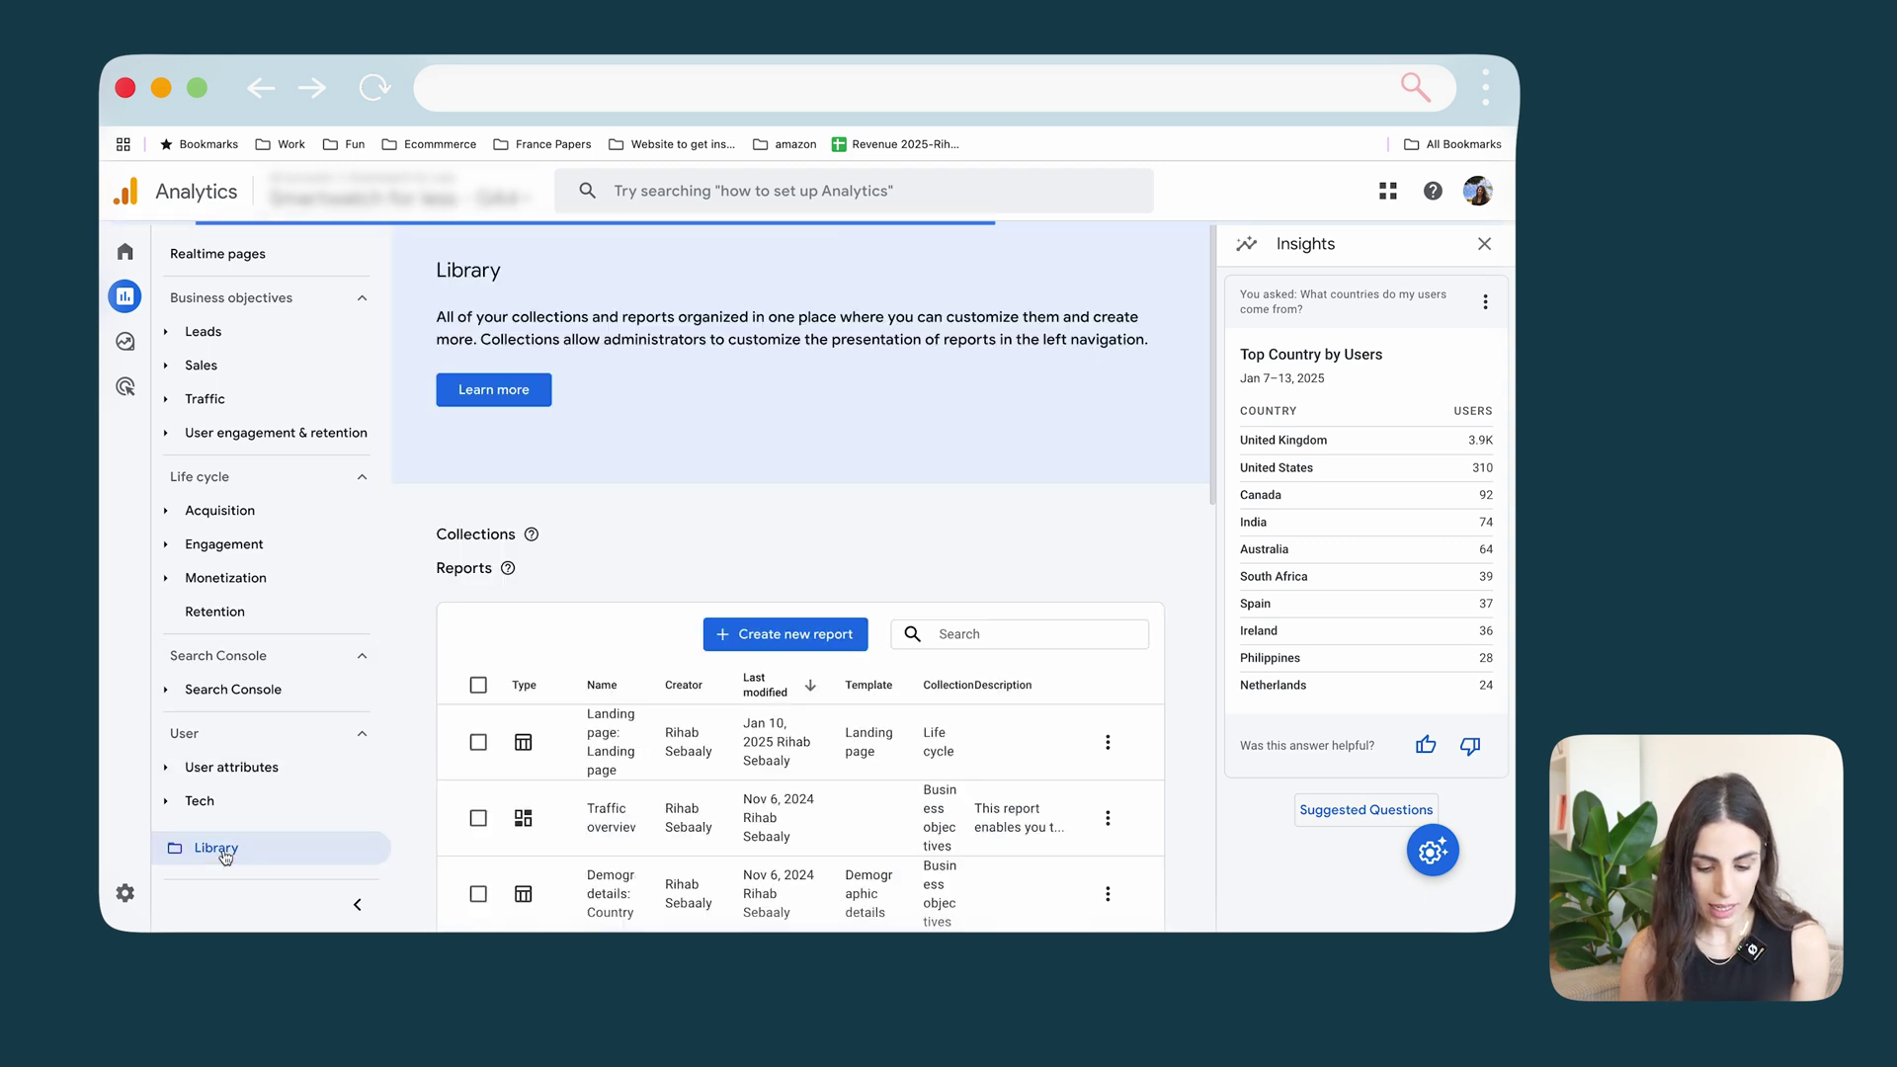
pyautogui.scroll(-3, 464, 781)
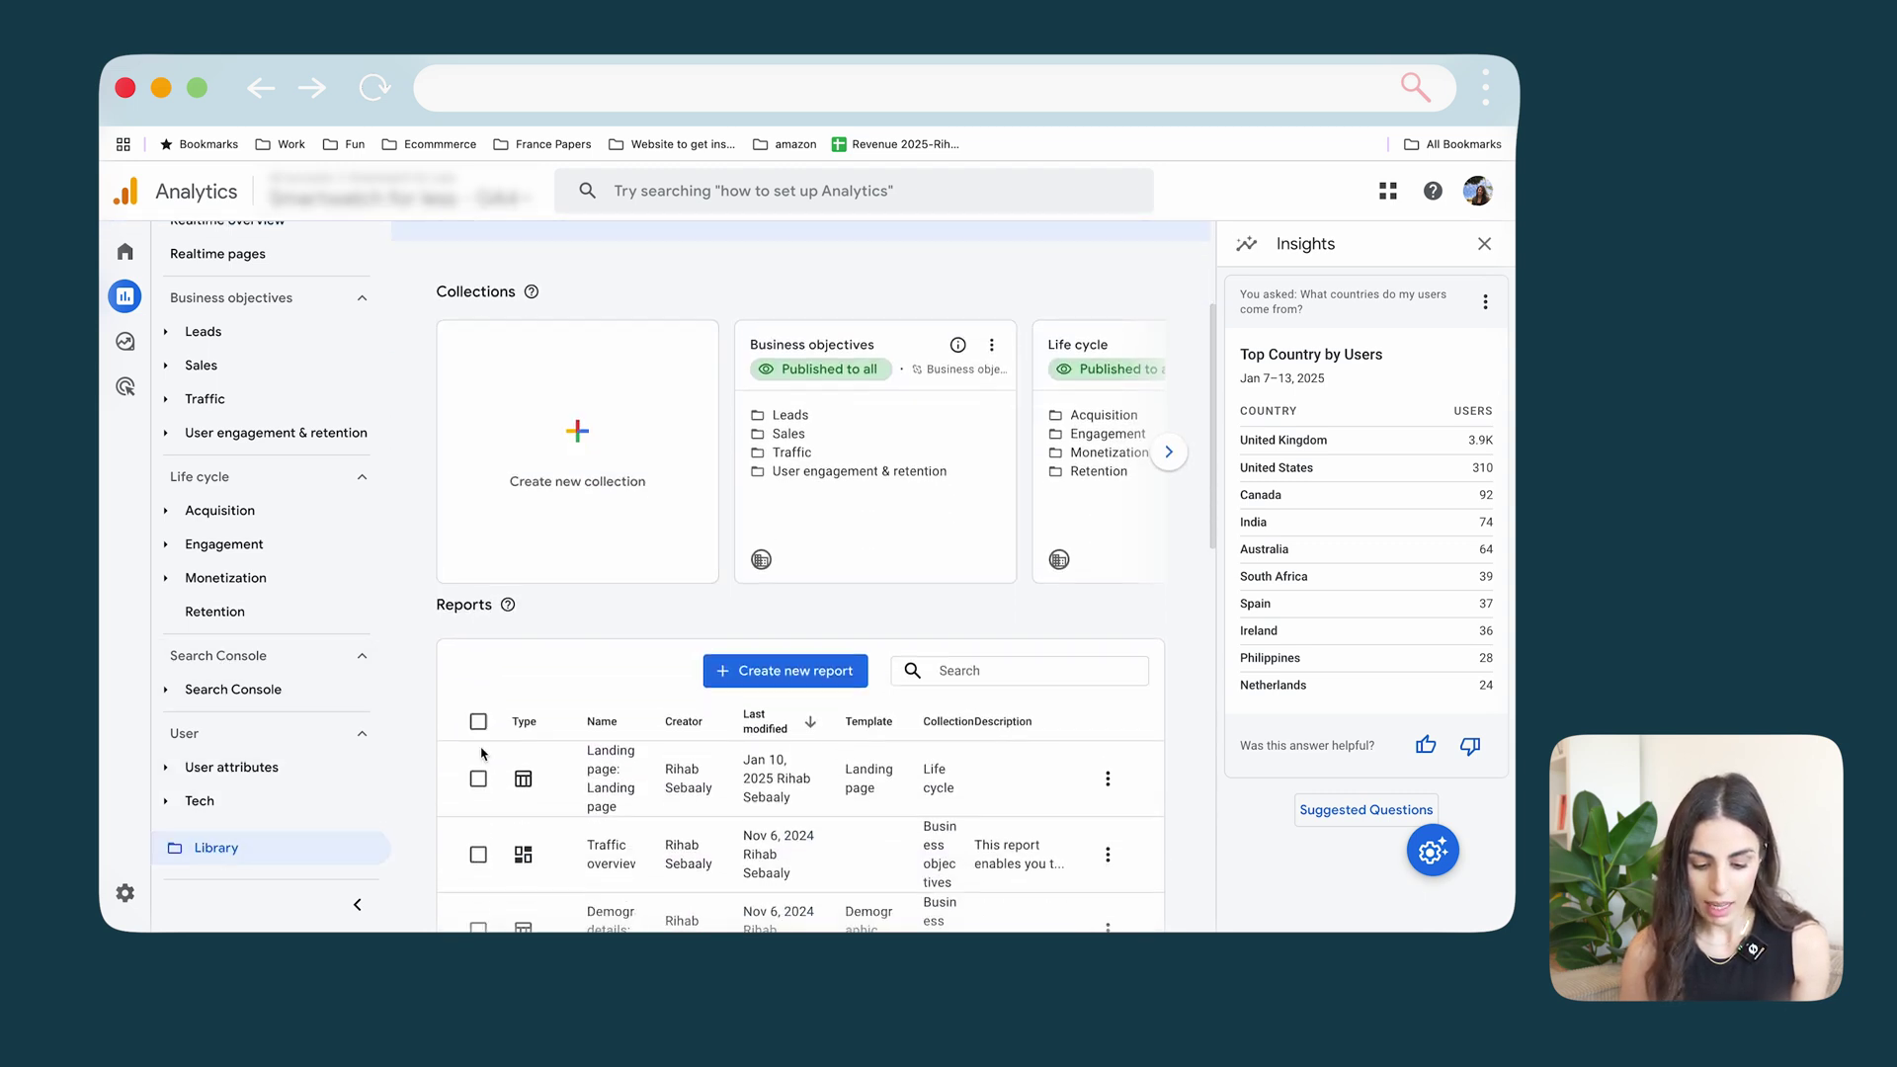
pyautogui.scroll(-3, 481, 754)
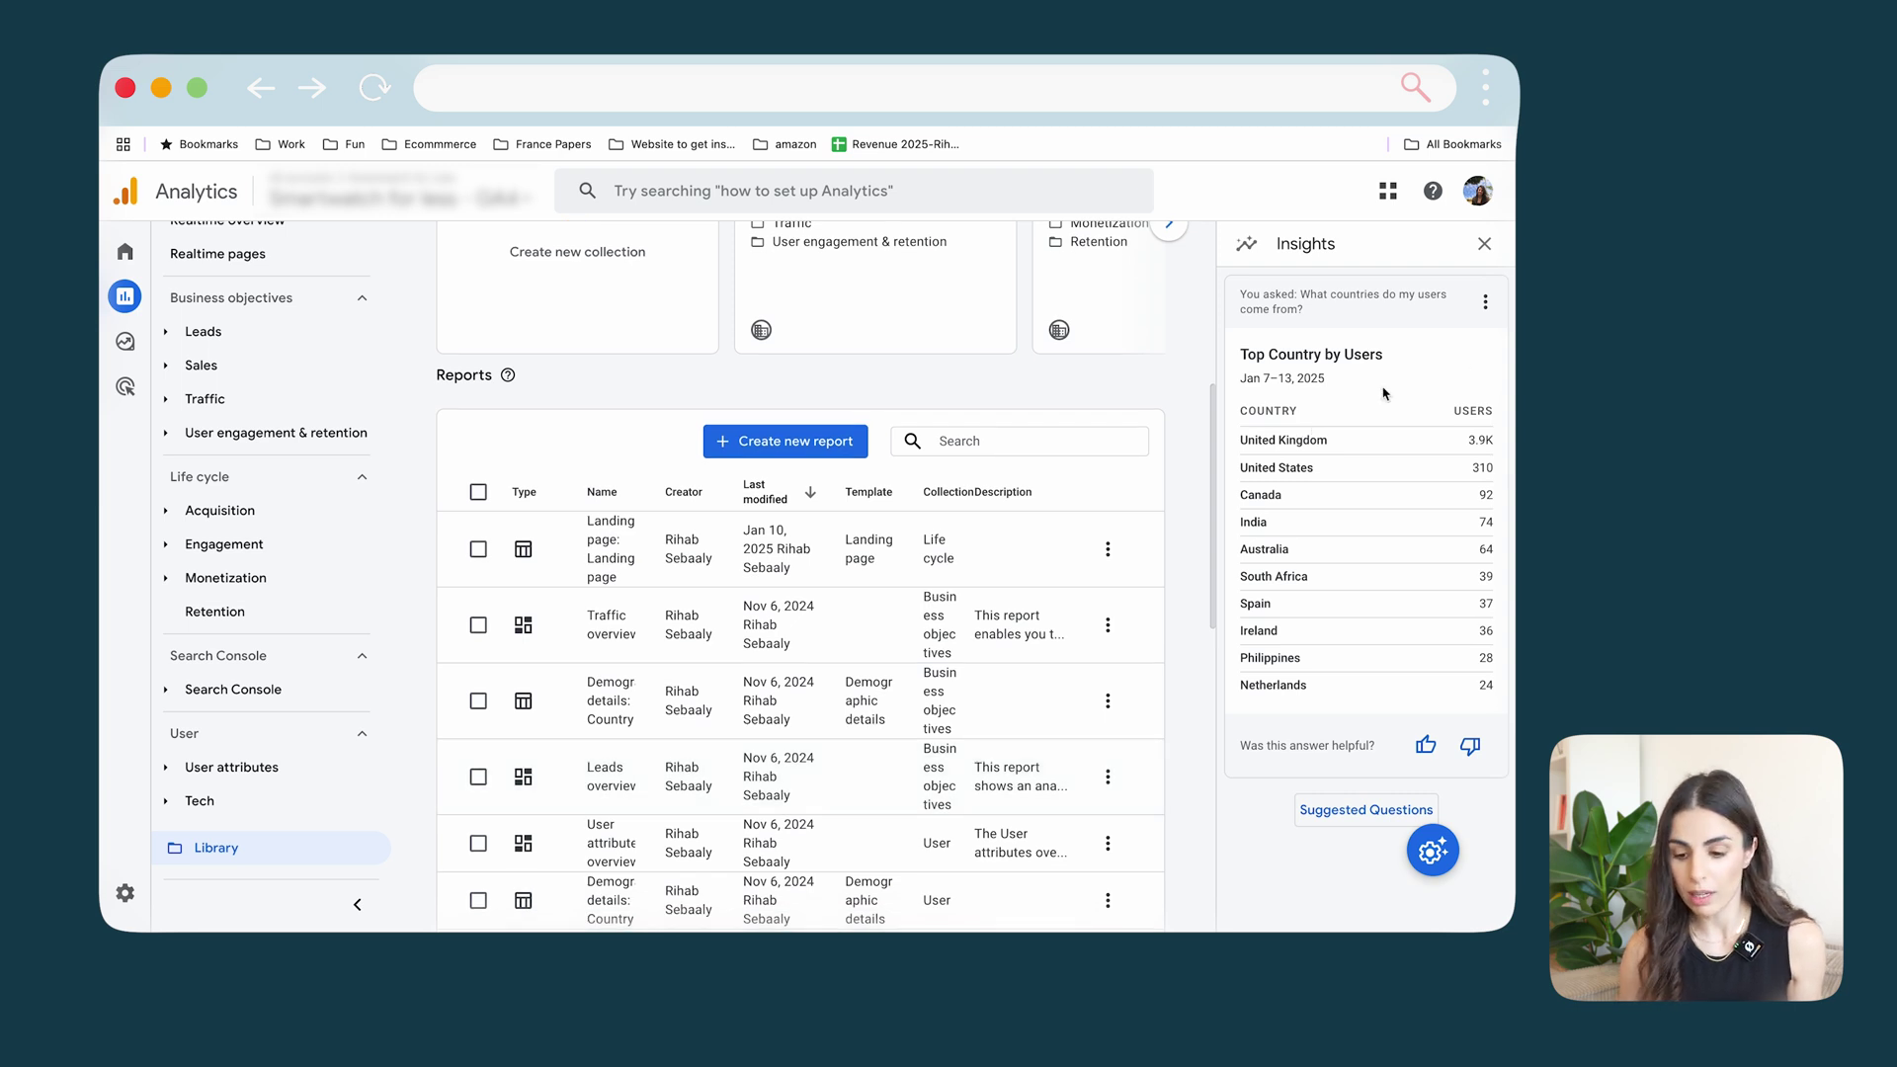
pyautogui.click(1484, 244)
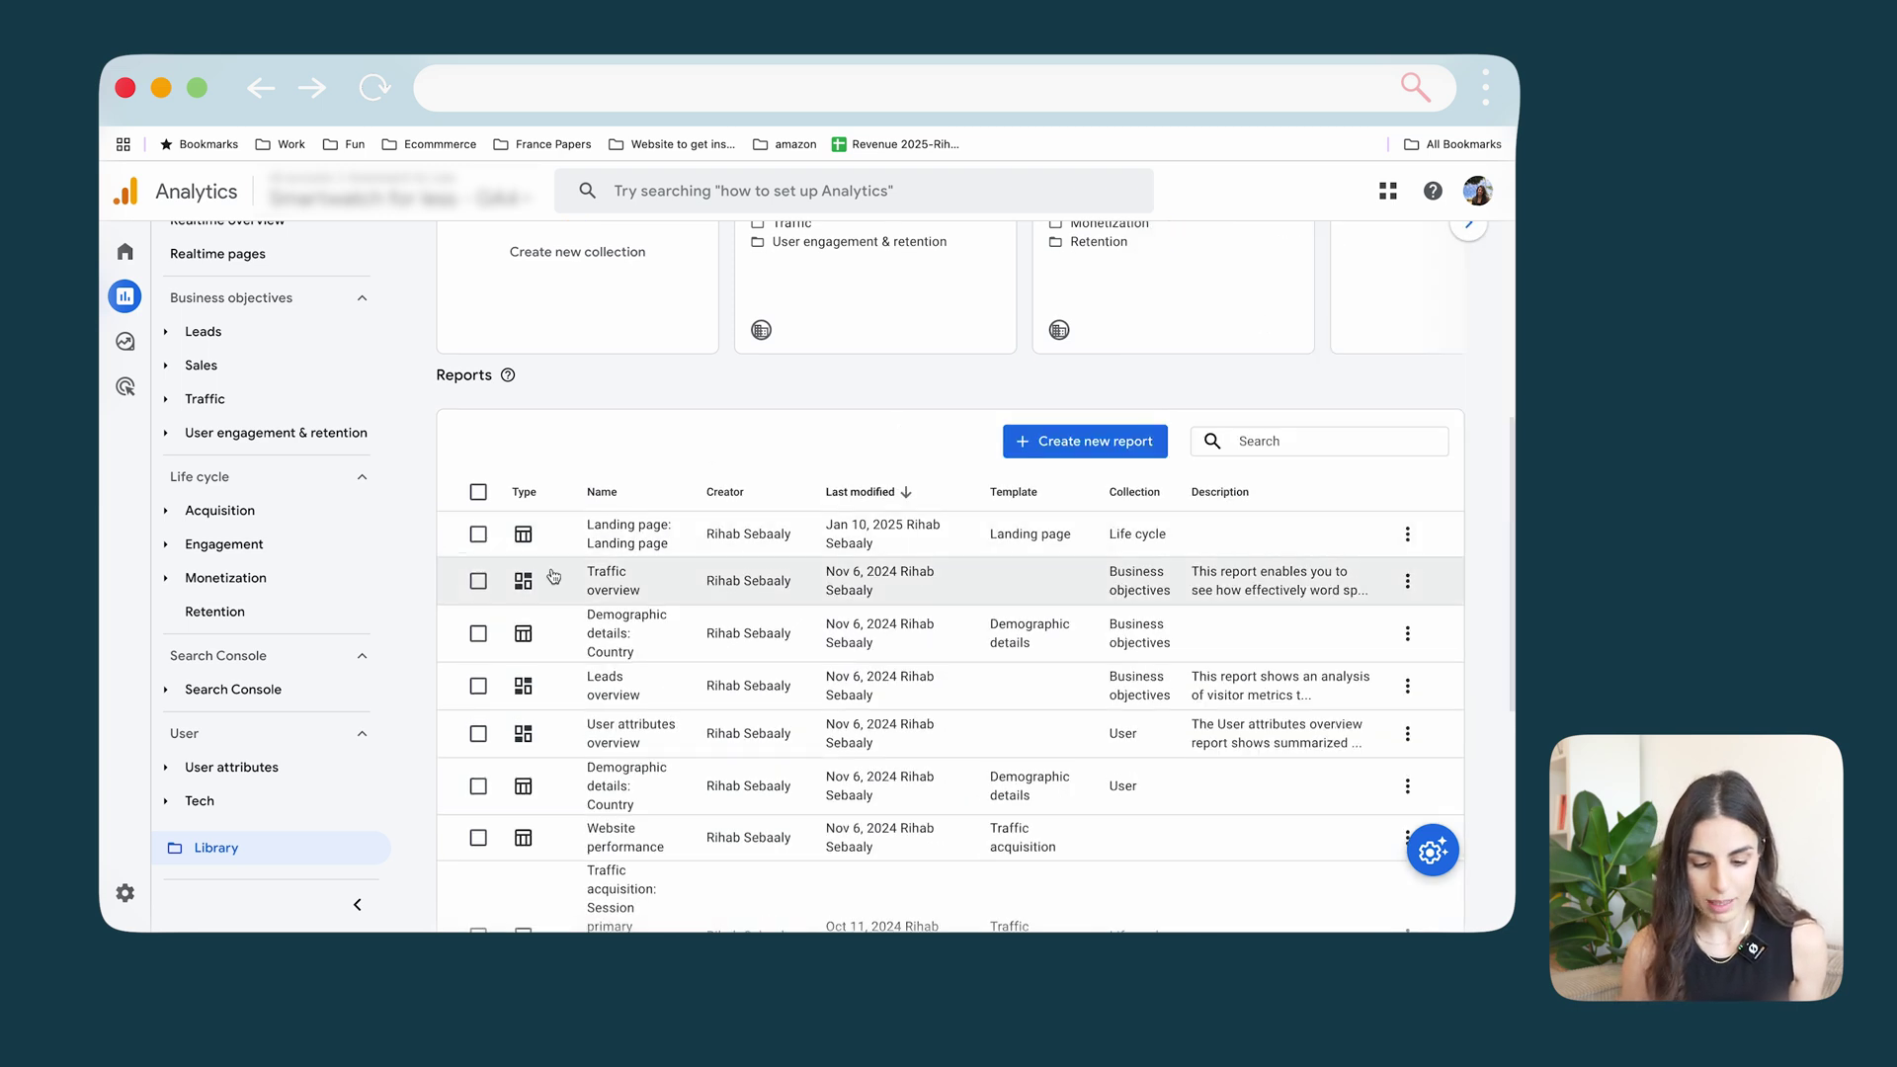
pyautogui.moveTo(314, 748)
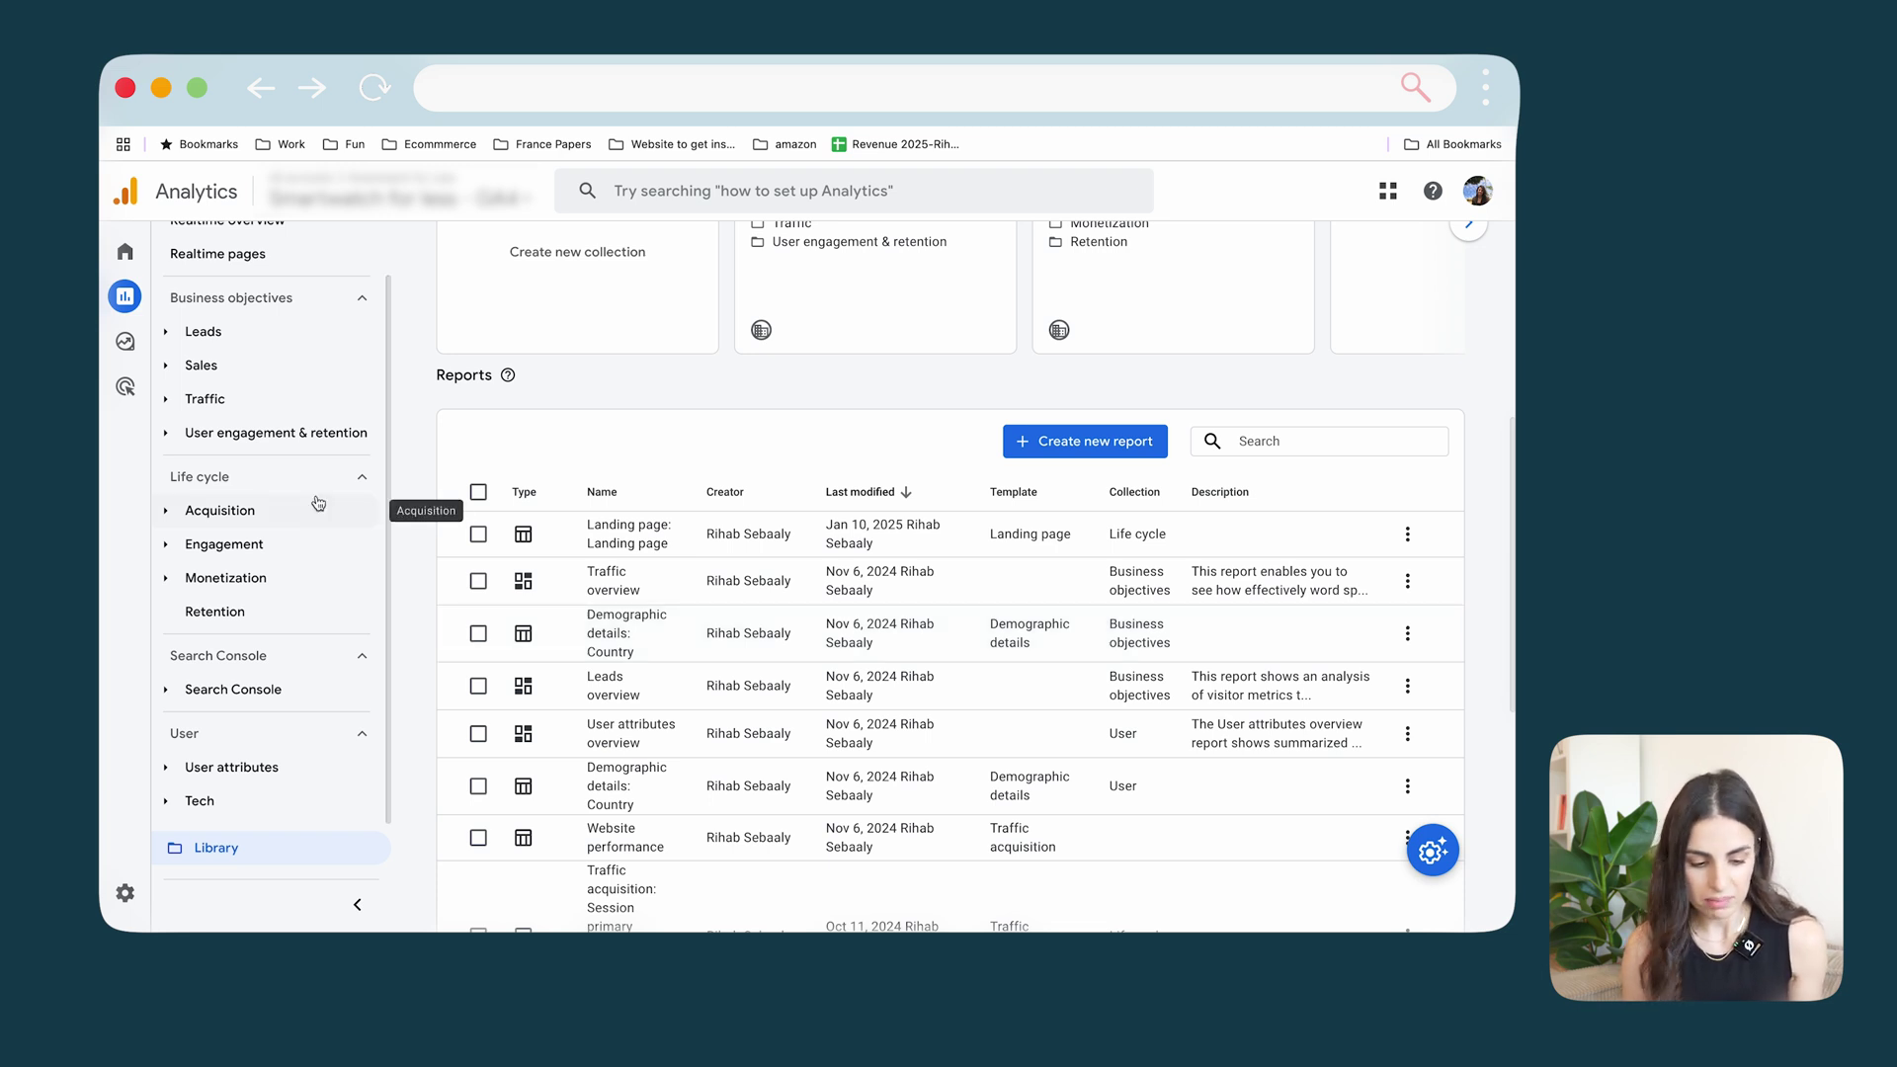
# Collapse the Business objectives group in Reports and open the Traffic acquisition report under Acquisition.
pyautogui.scroll(2, 326, 500)
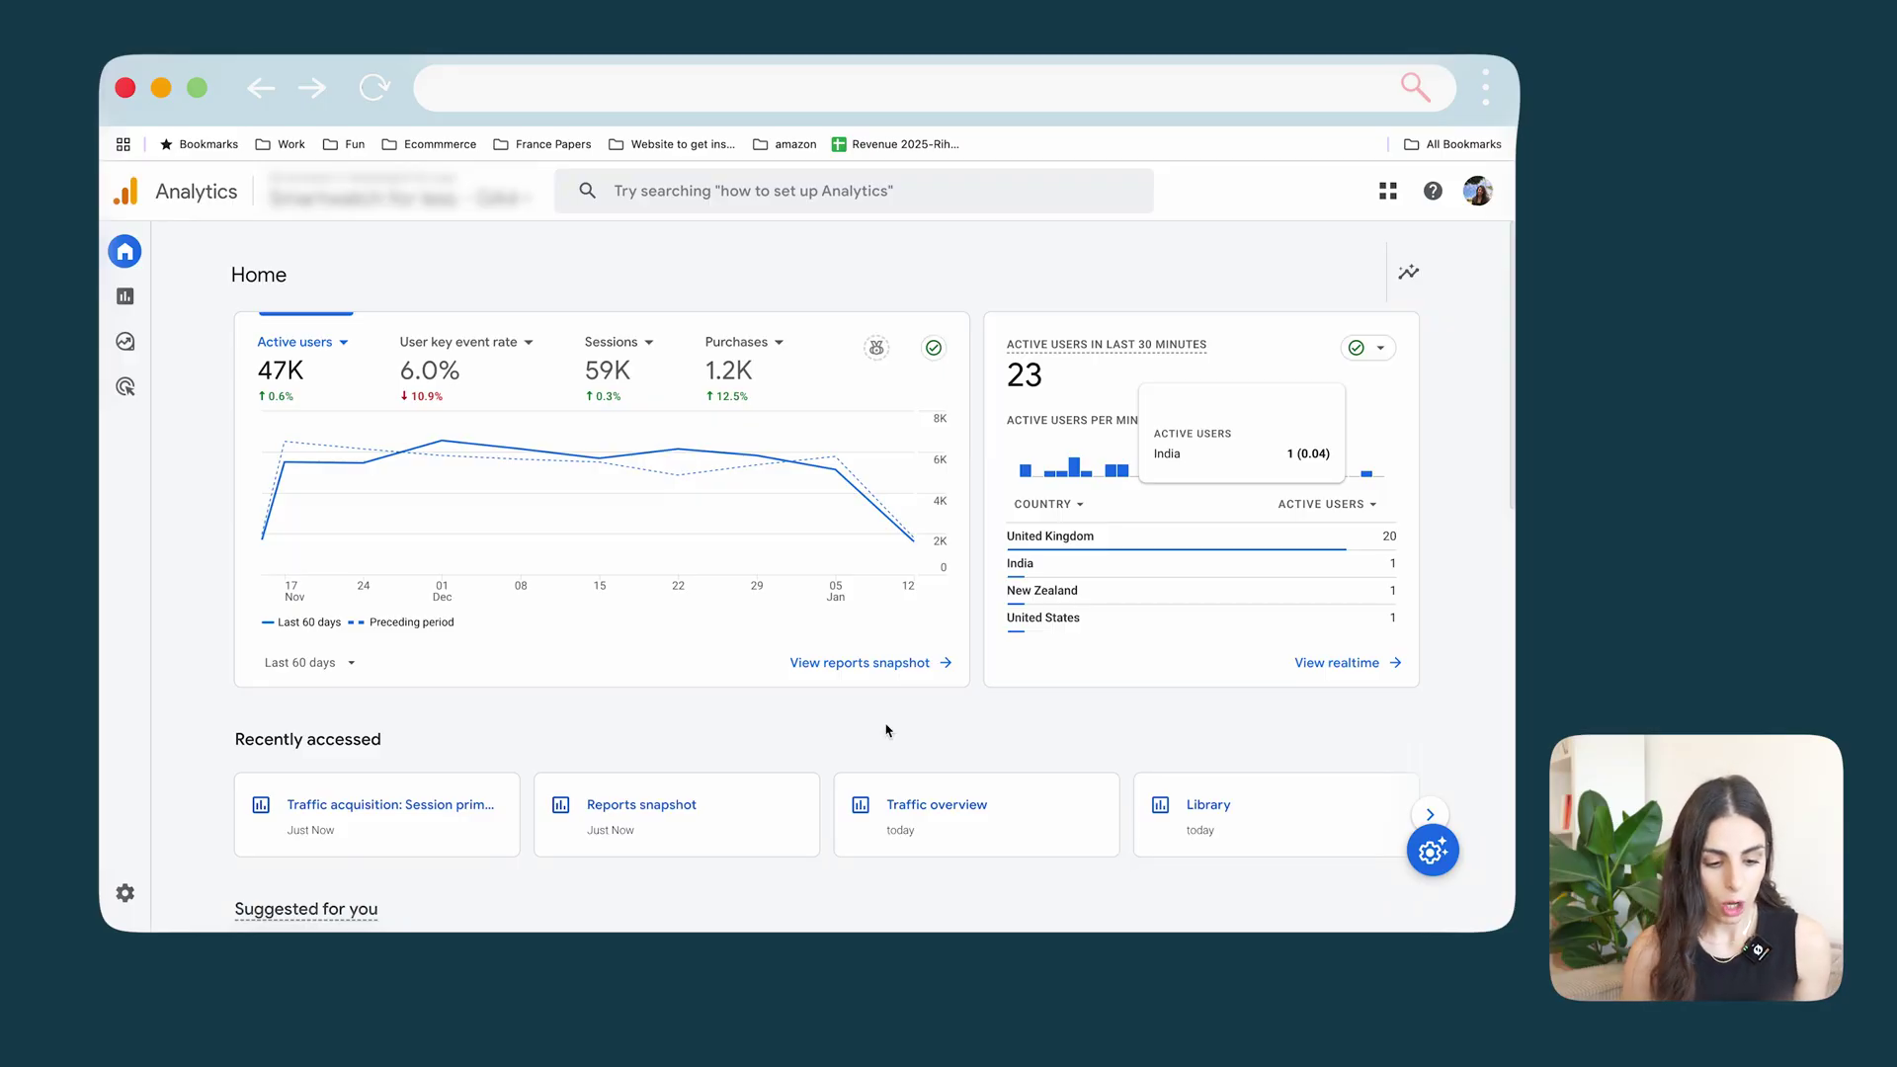
pyautogui.click(216, 302)
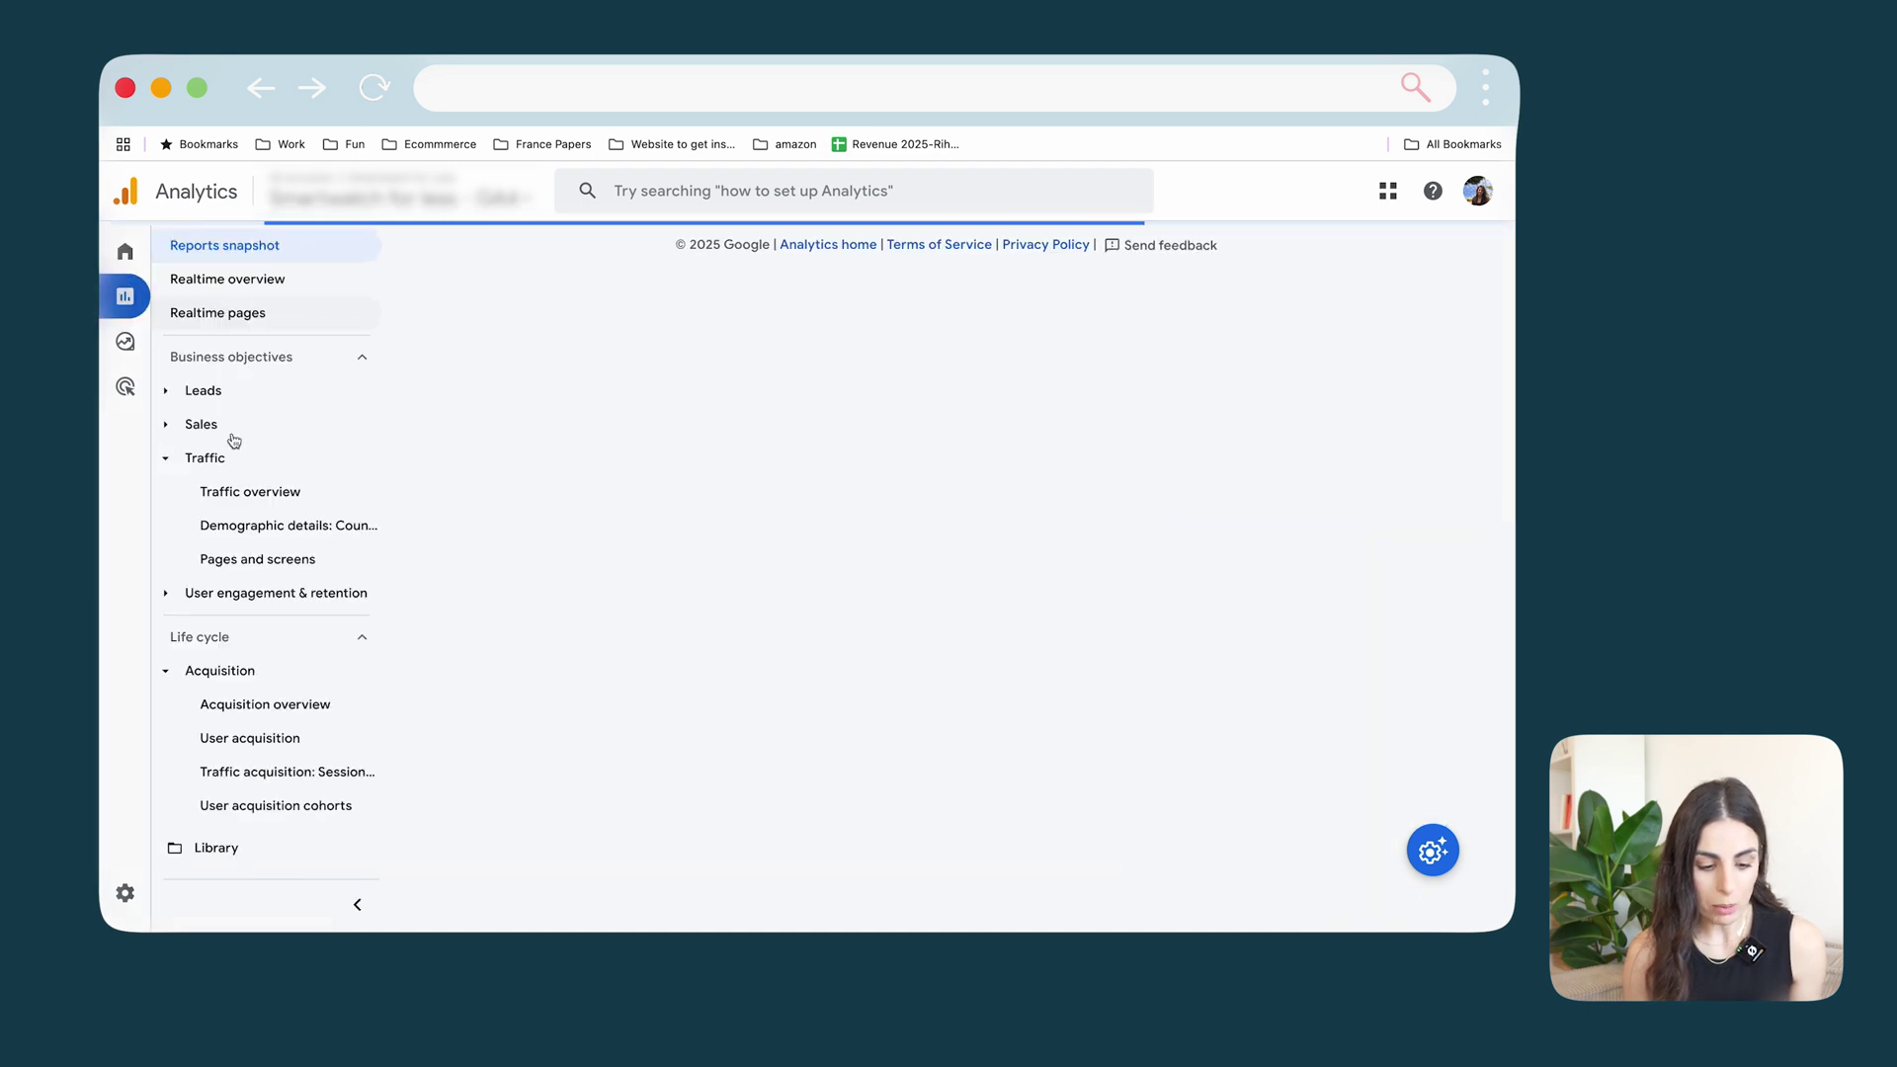
pyautogui.scroll(-3, 265, 633)
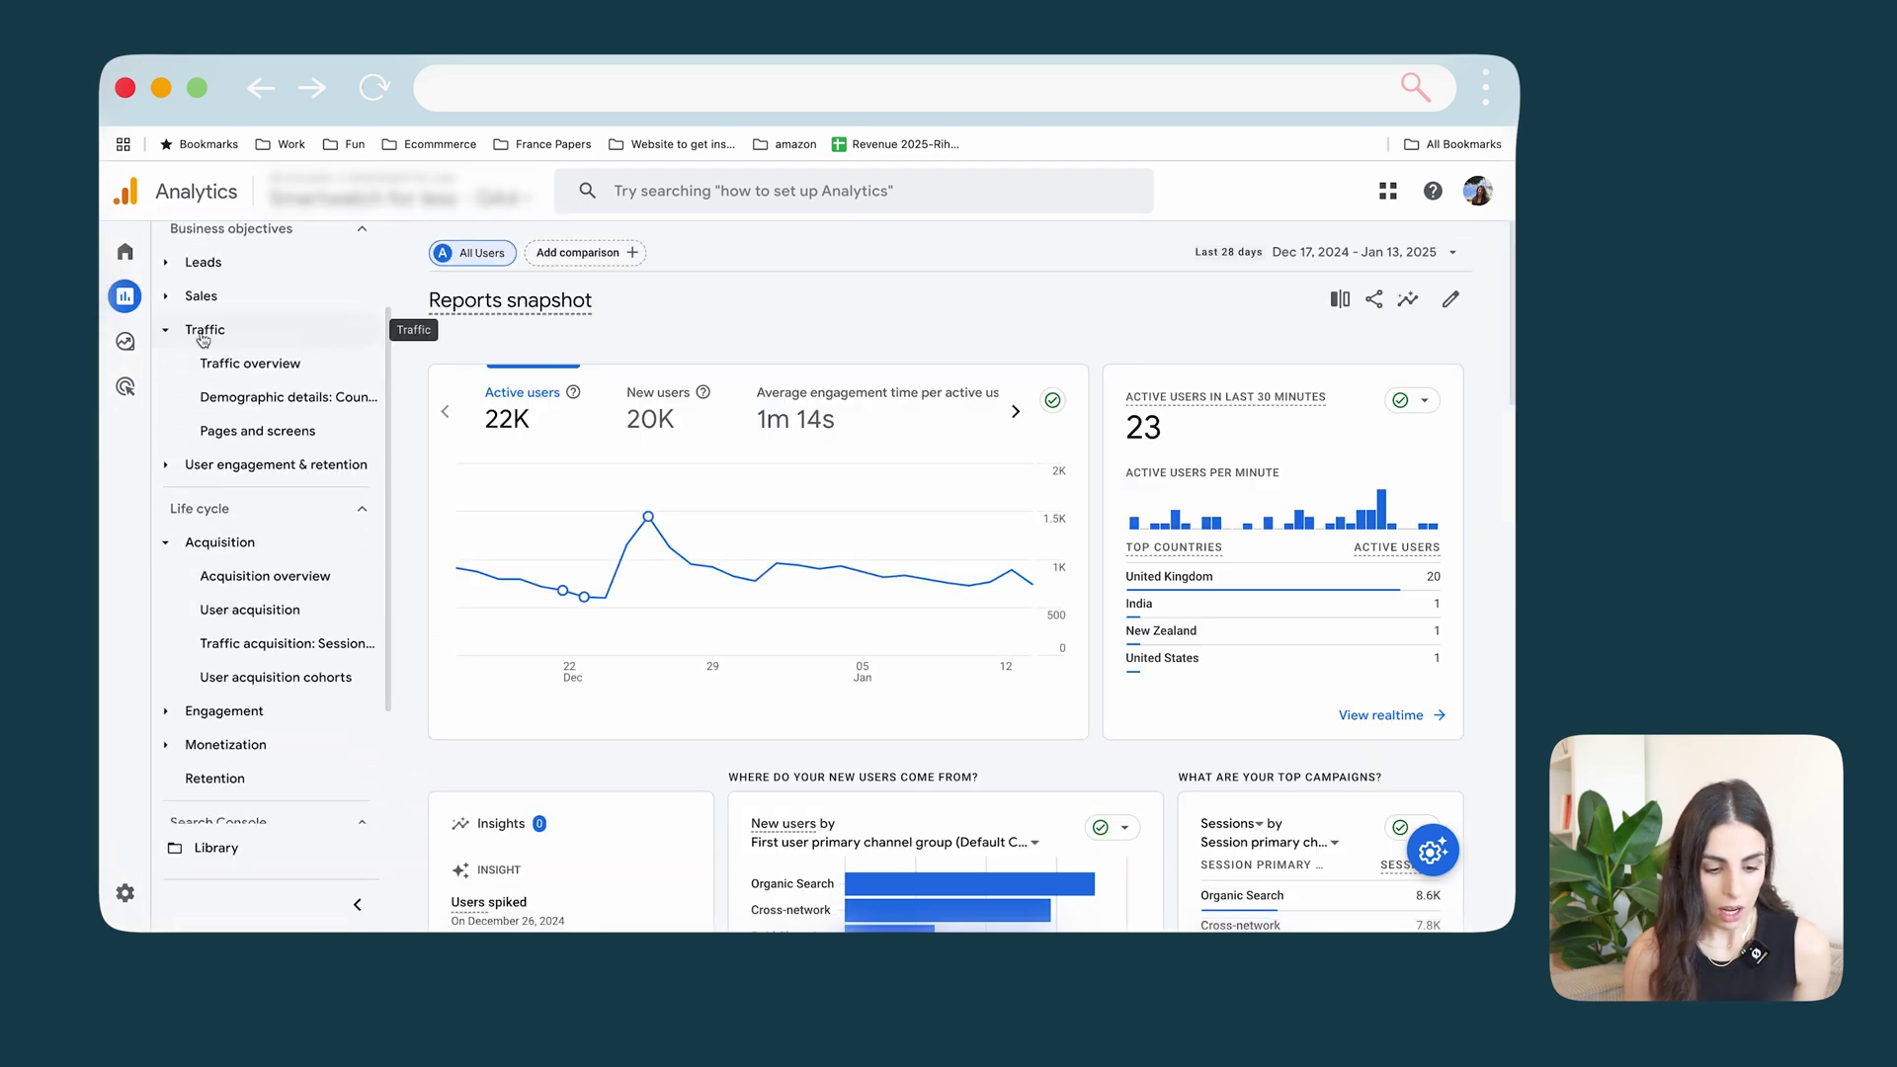
pyautogui.click(324, 237)
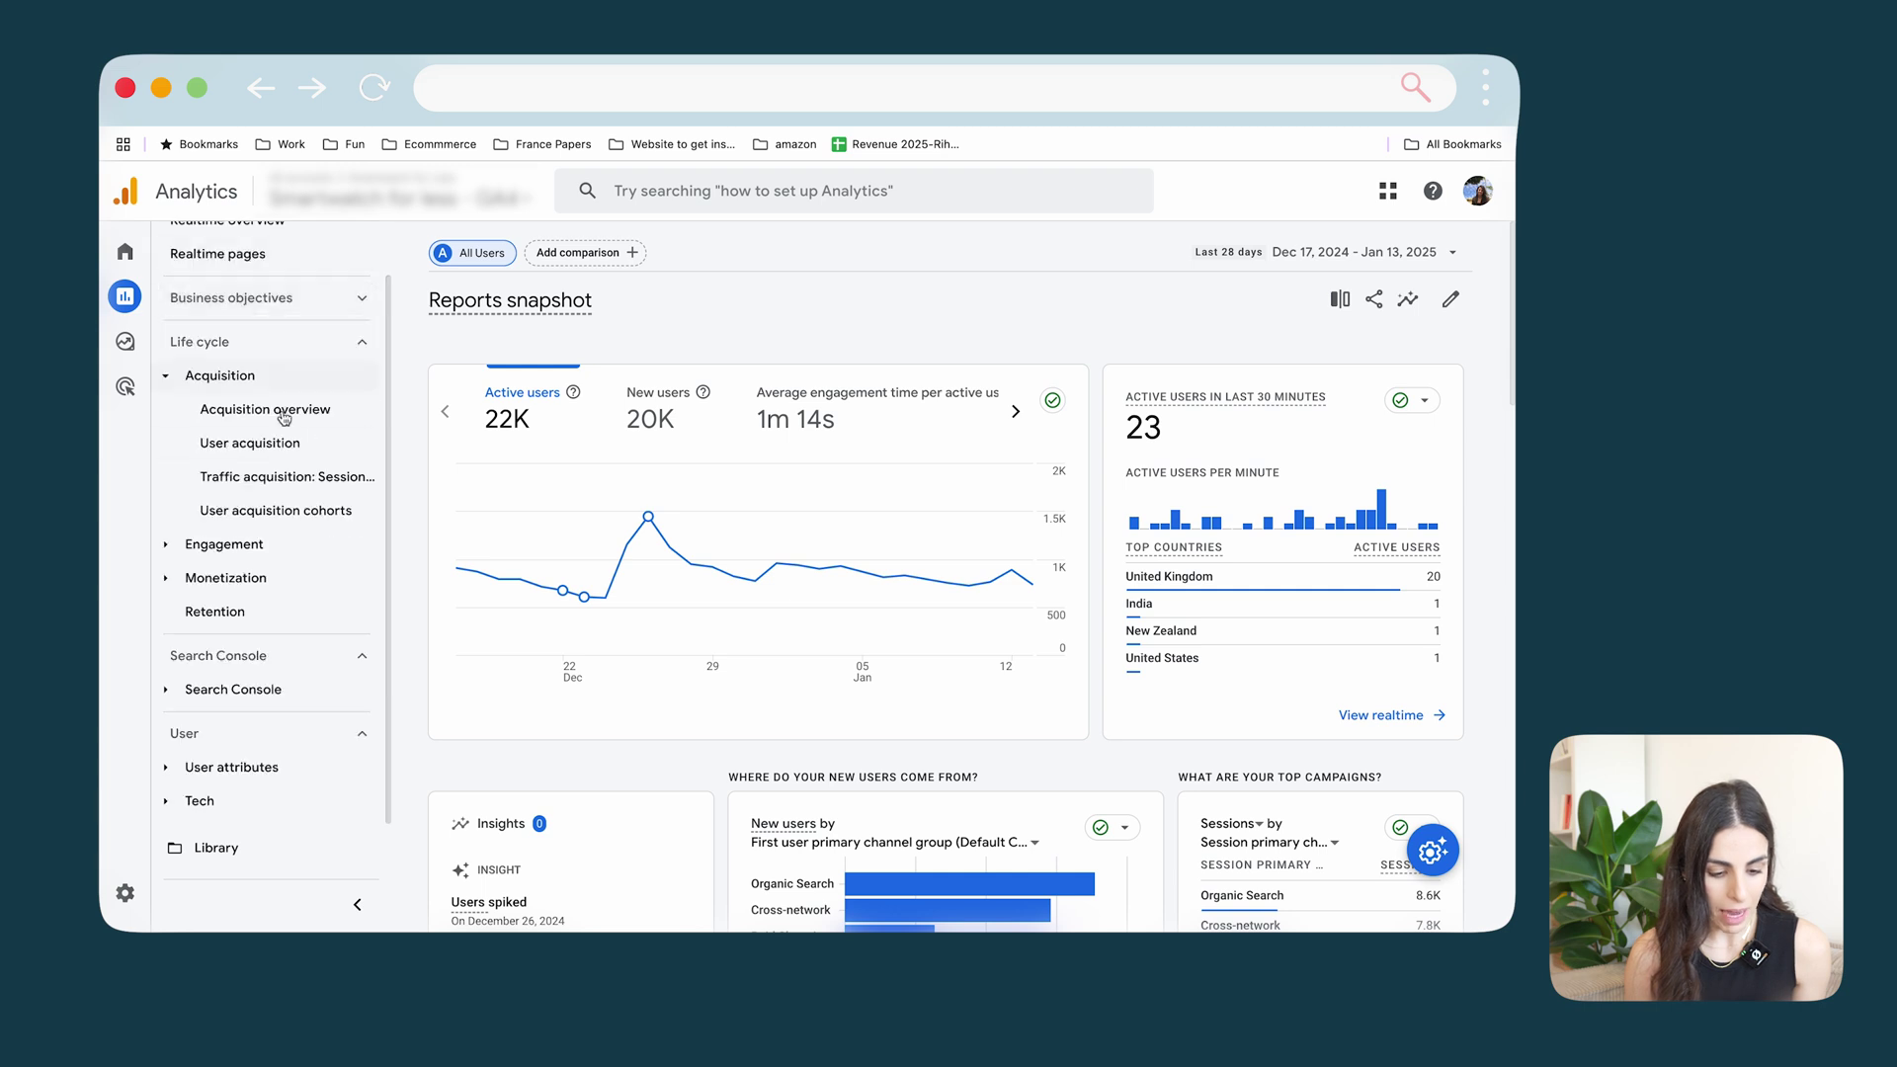
pyautogui.click(268, 490)
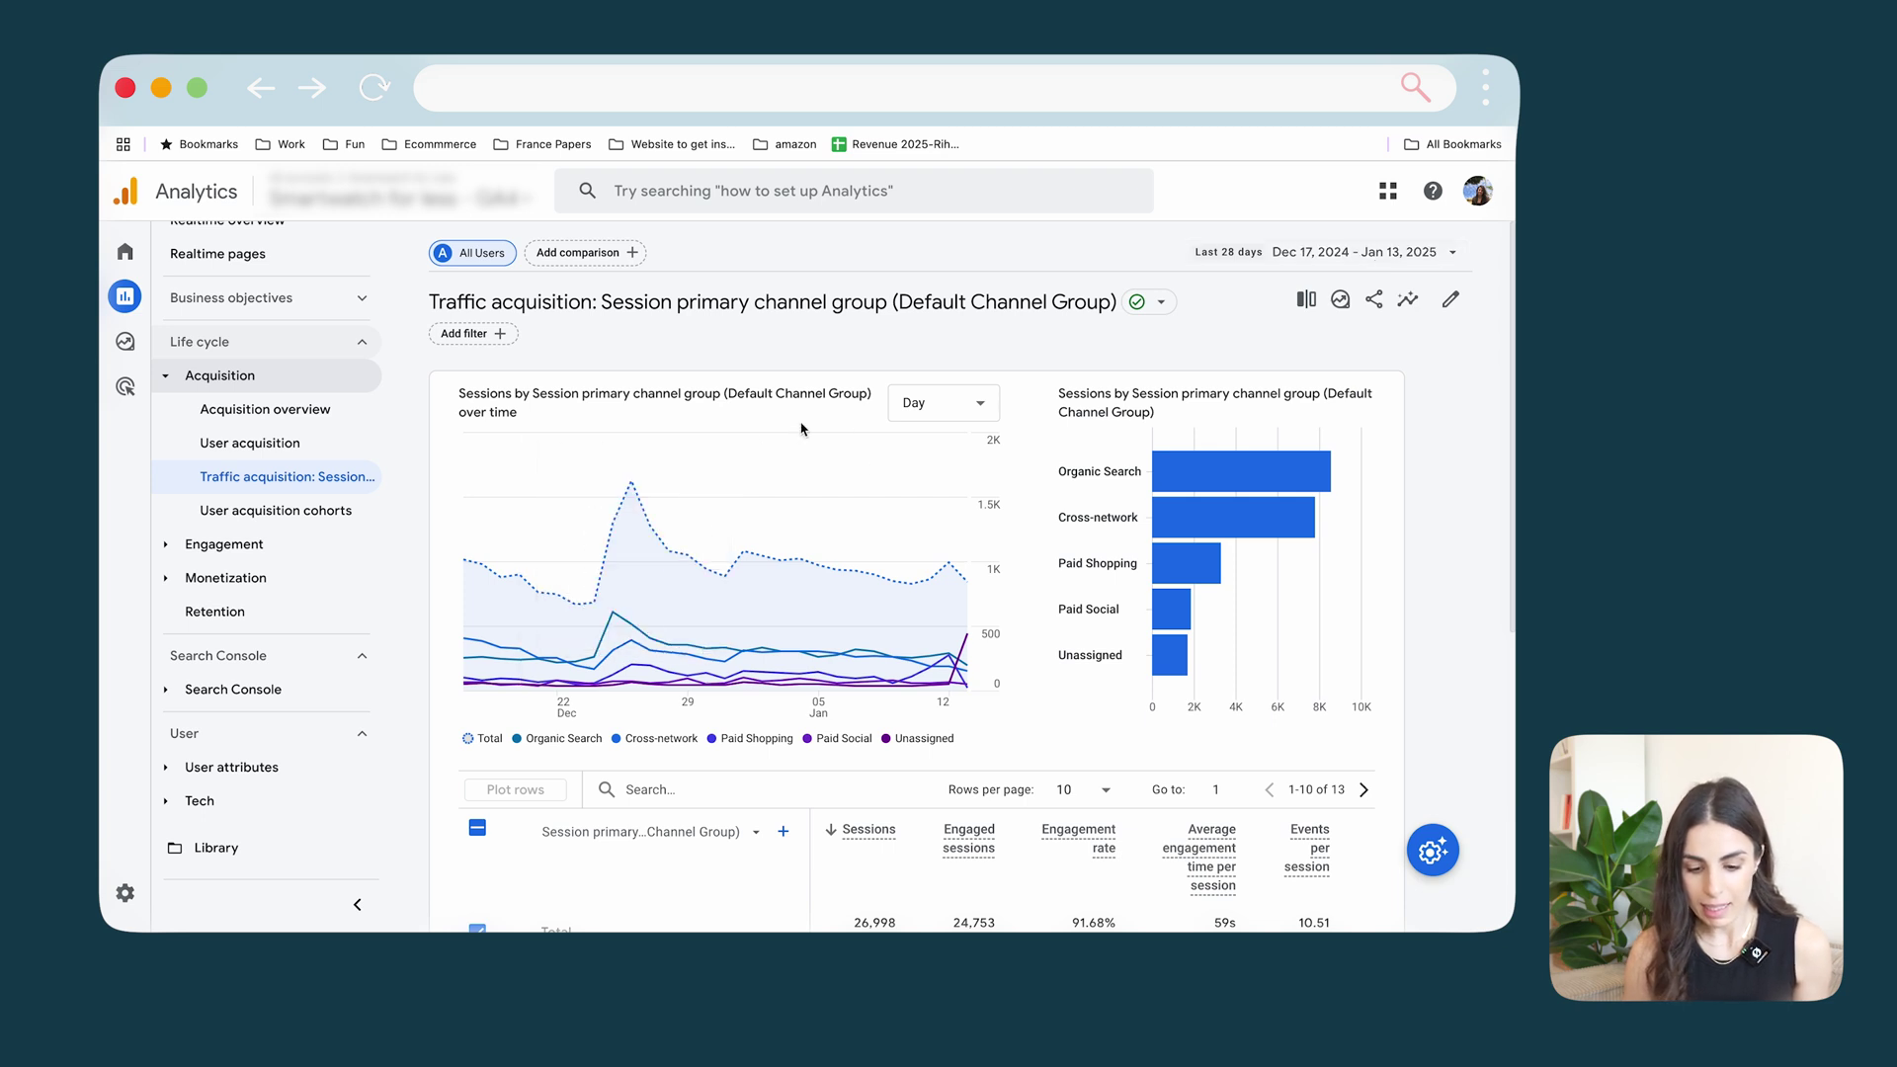
# Review the sessions chart's Day, Week and Month options and examine sessions and engagement figures by primary channel group.
pyautogui.click(992, 416)
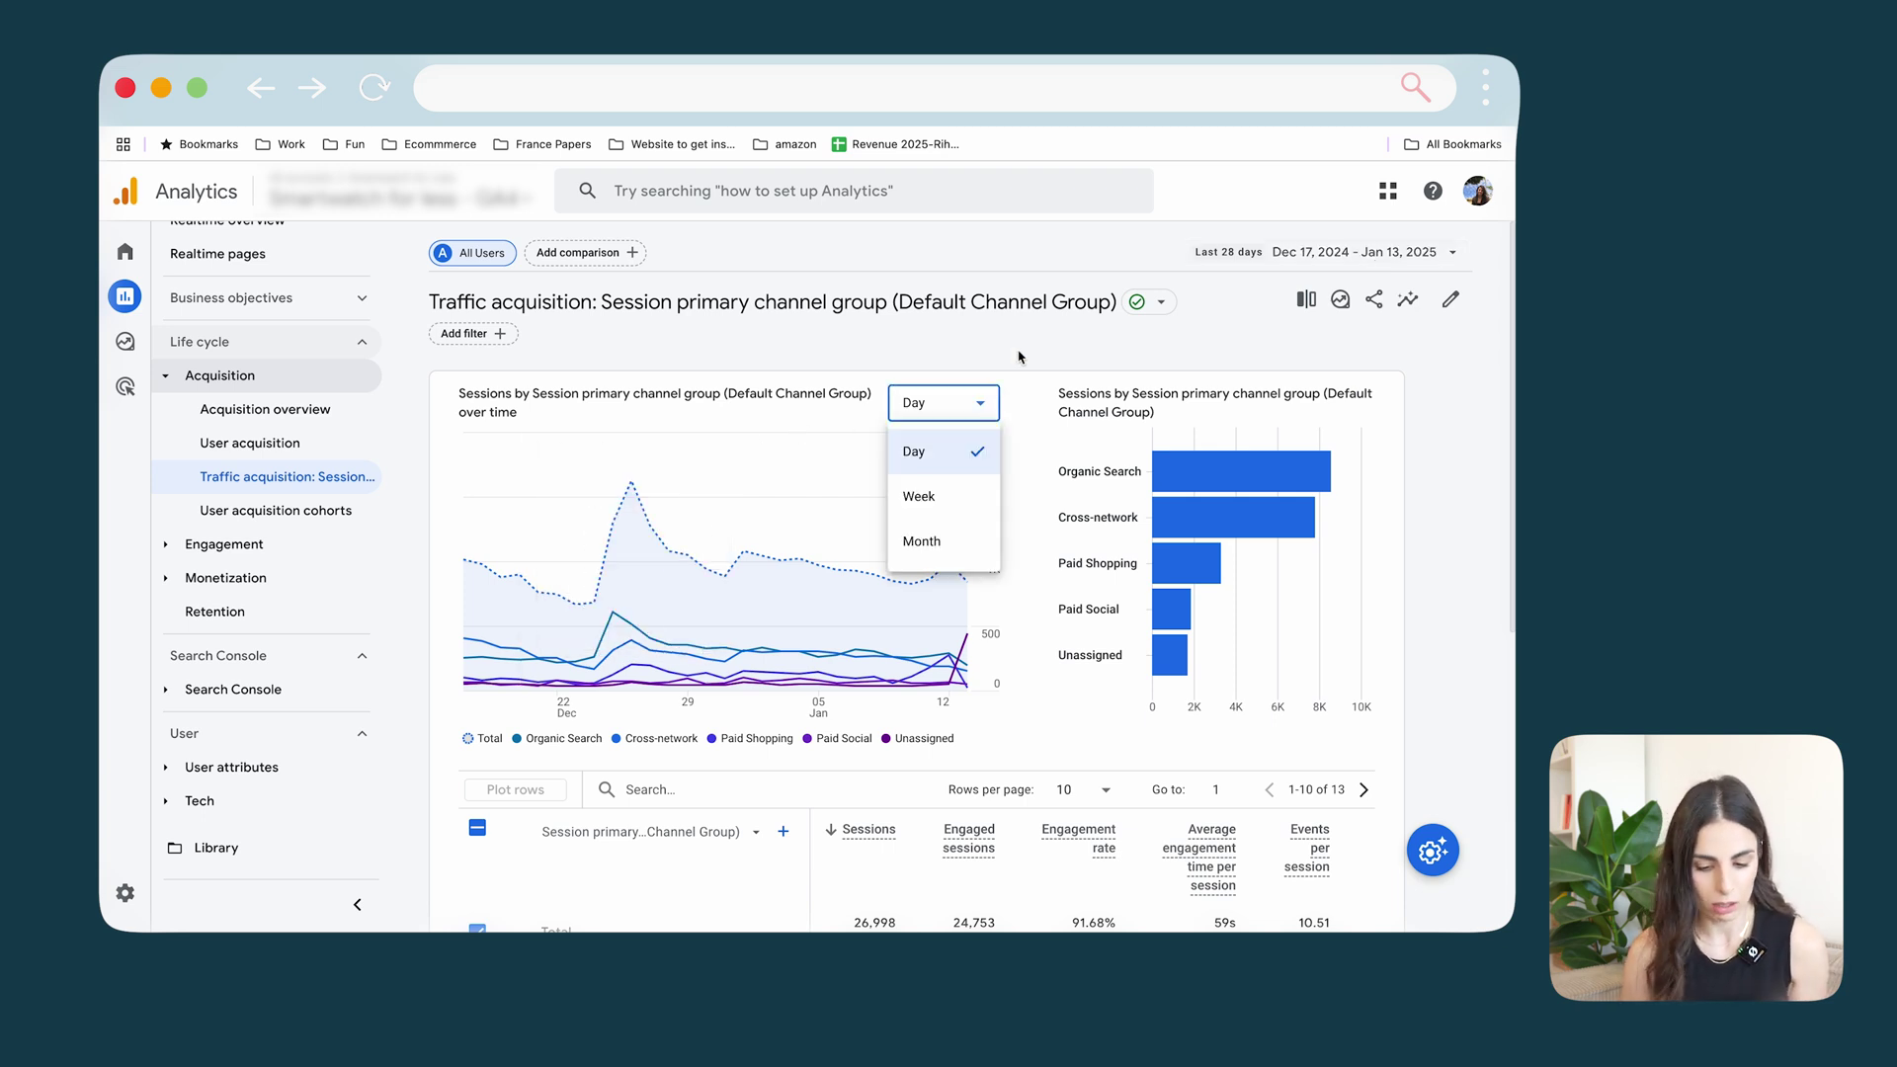
pyautogui.click(624, 604)
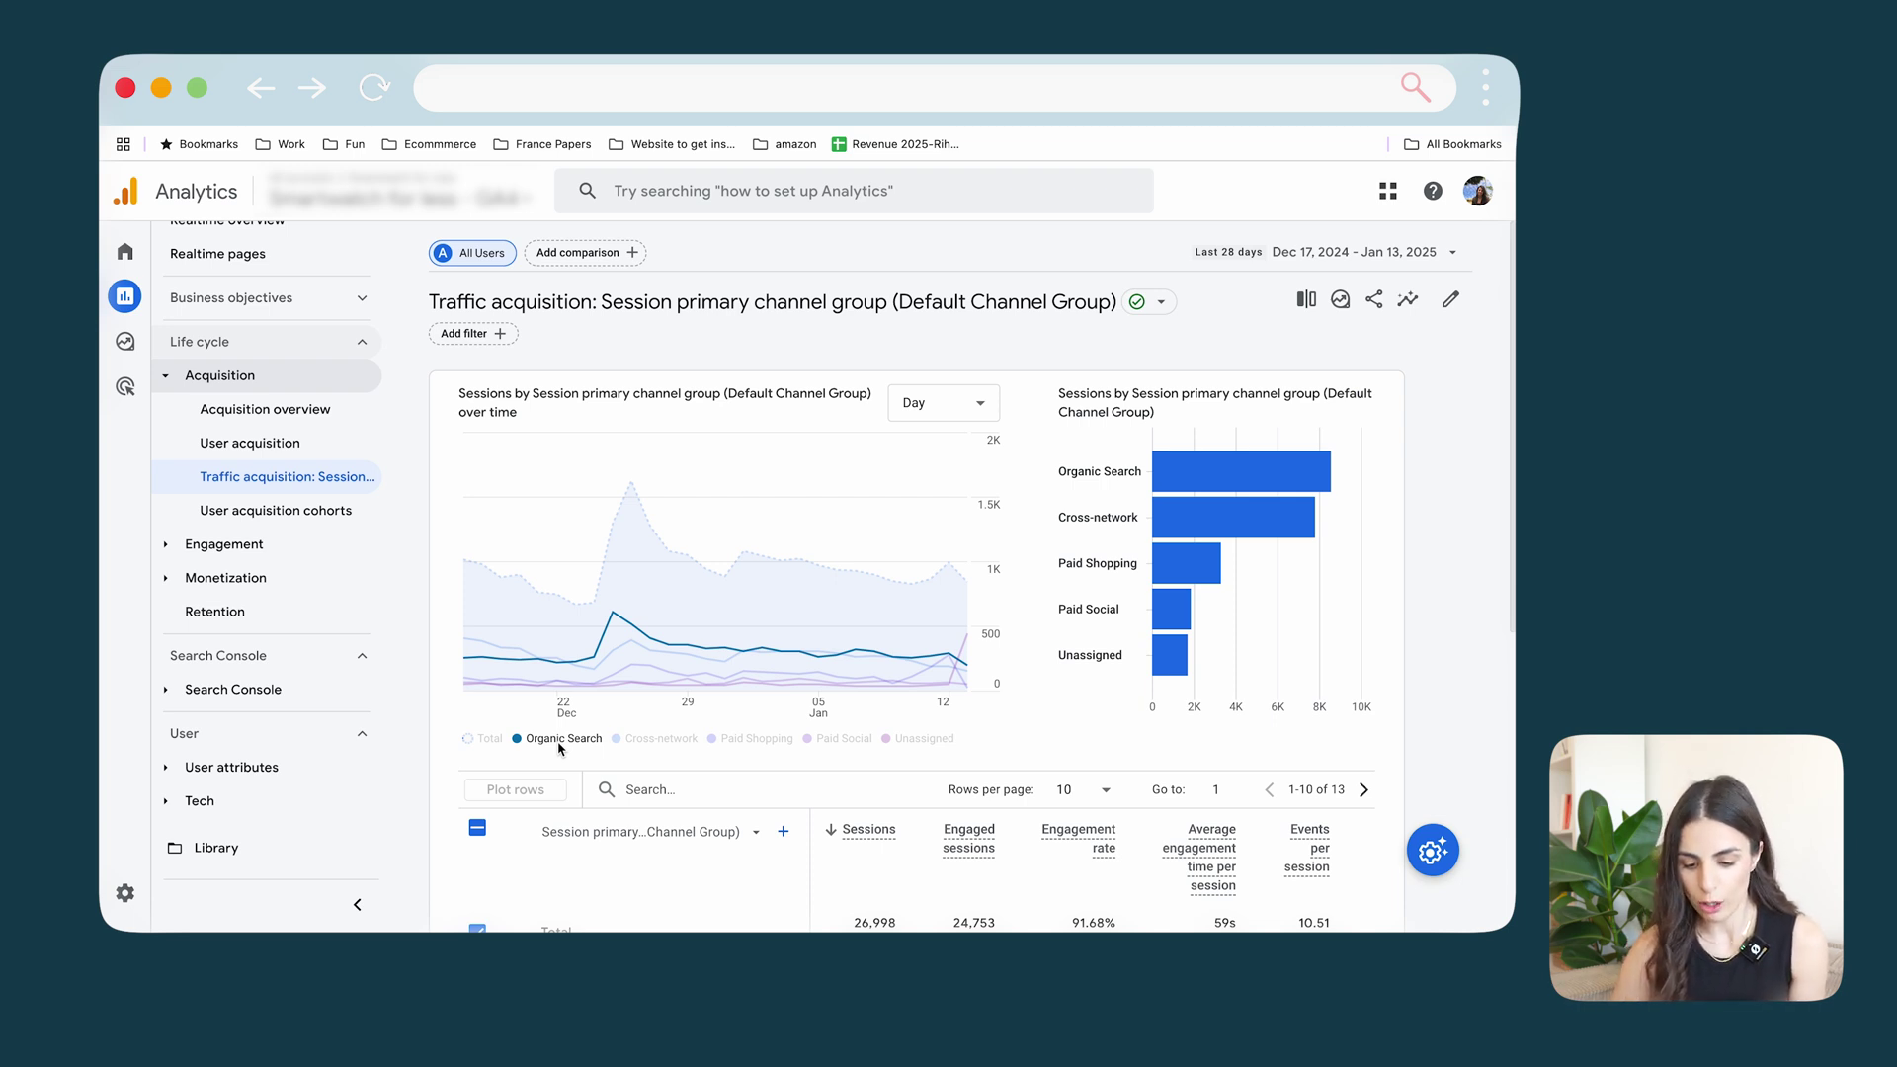
pyautogui.moveTo(1209, 604)
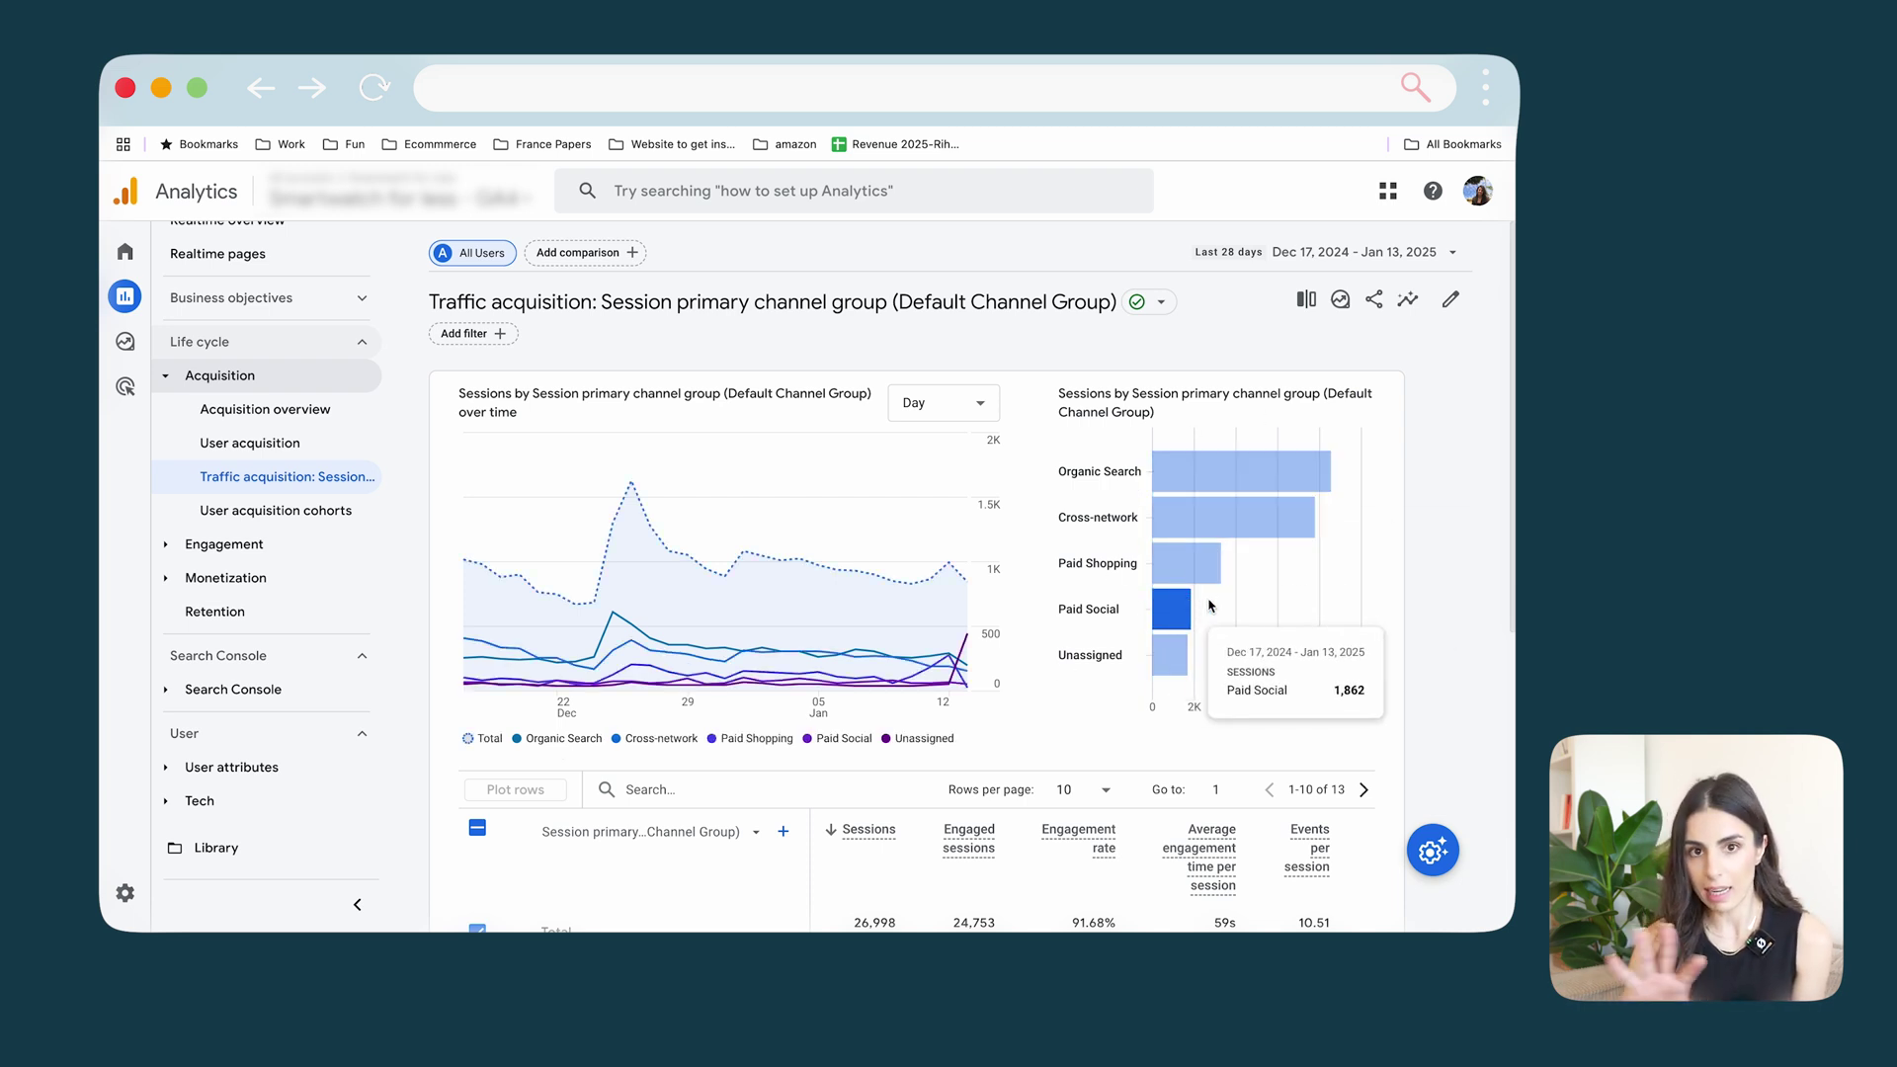
pyautogui.moveTo(1279, 573)
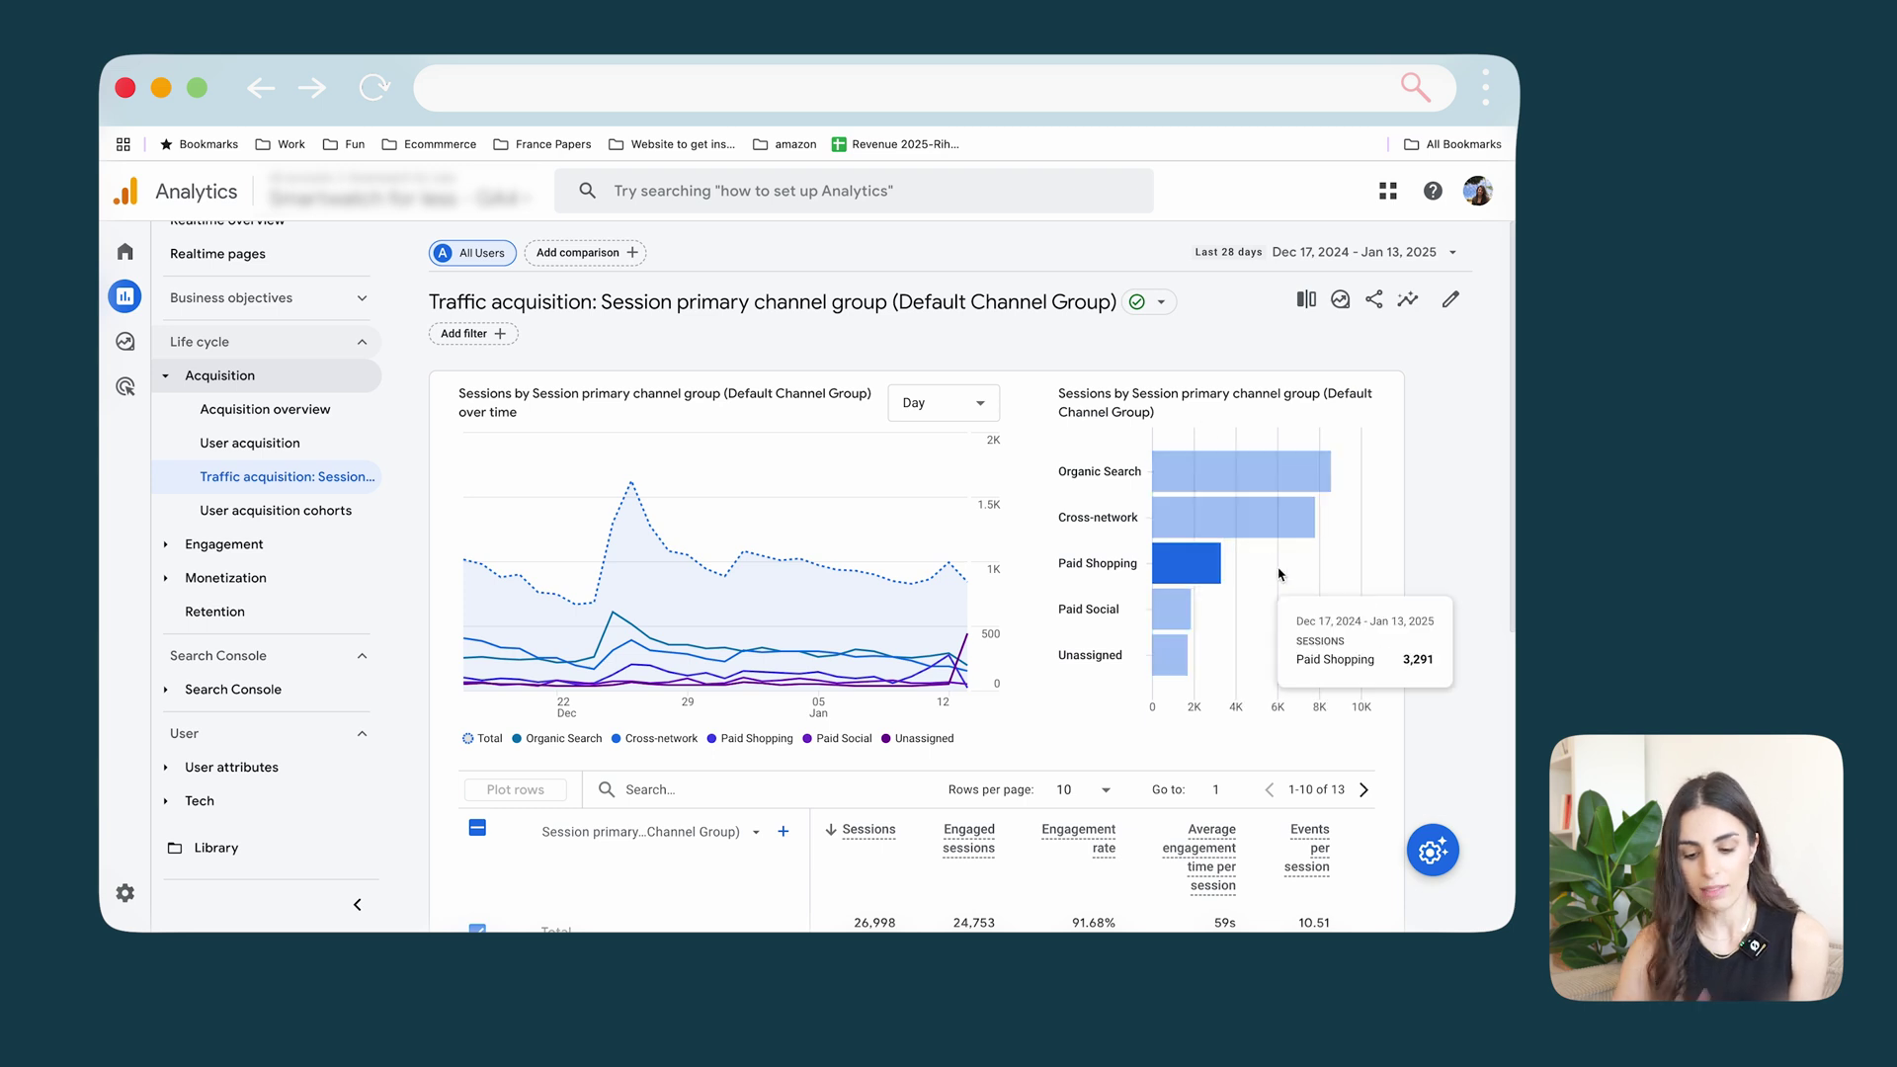
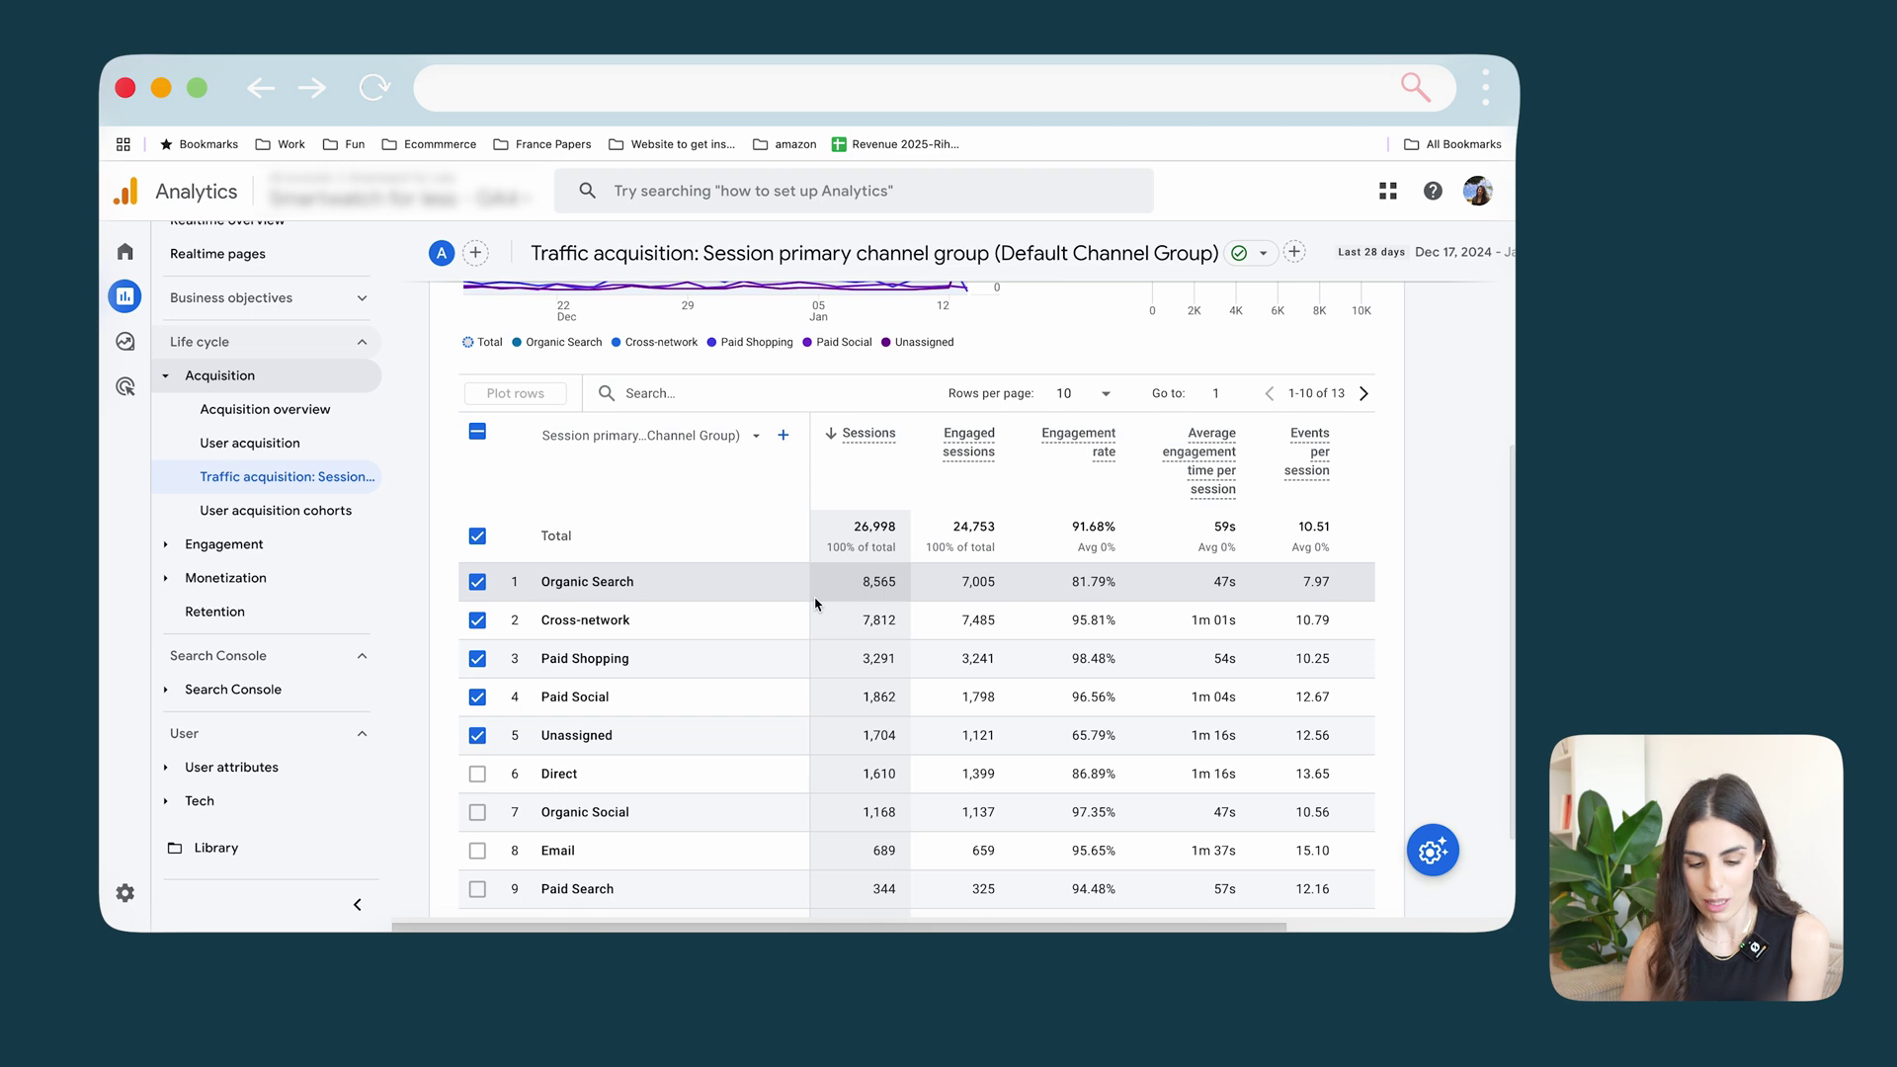
pyautogui.moveTo(1289, 458)
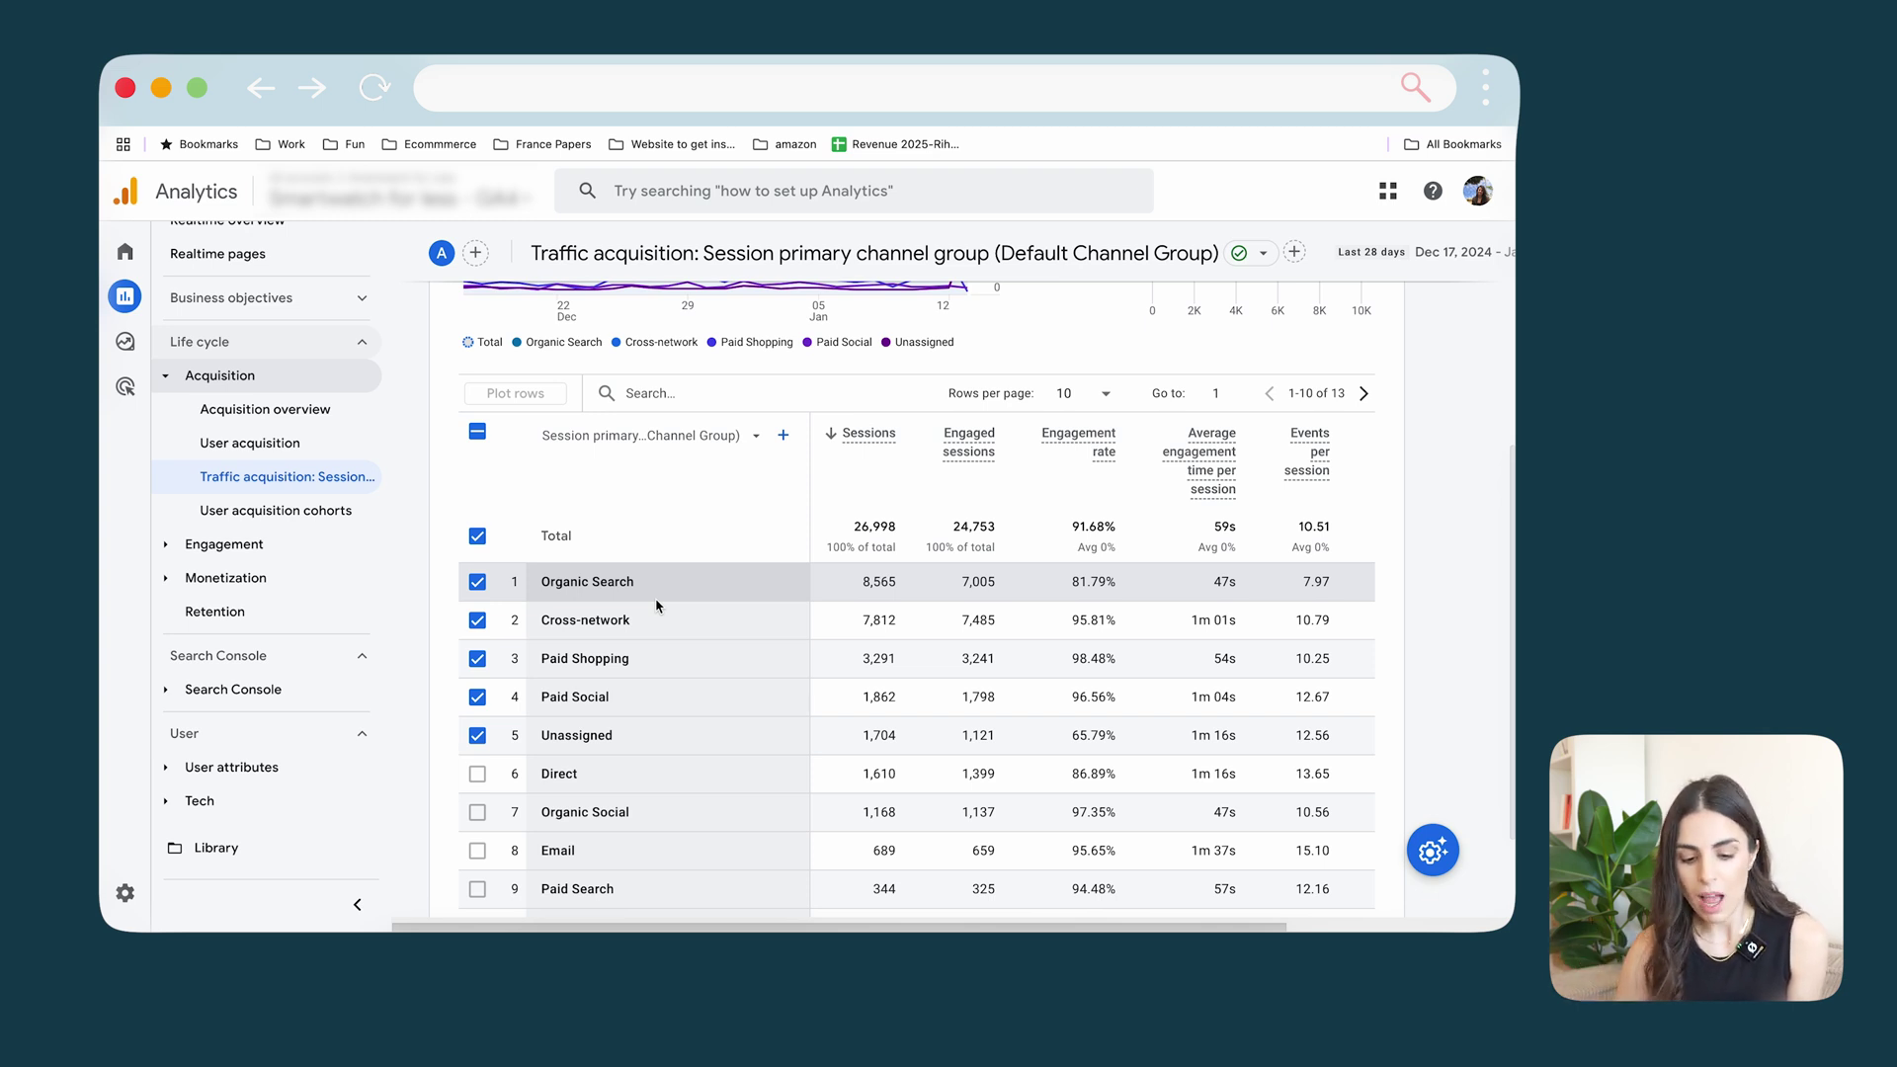
# Review the engagement columns in the Traffic acquisition table and switch its primary dimension to Session source / medium.
pyautogui.moveTo(975, 452)
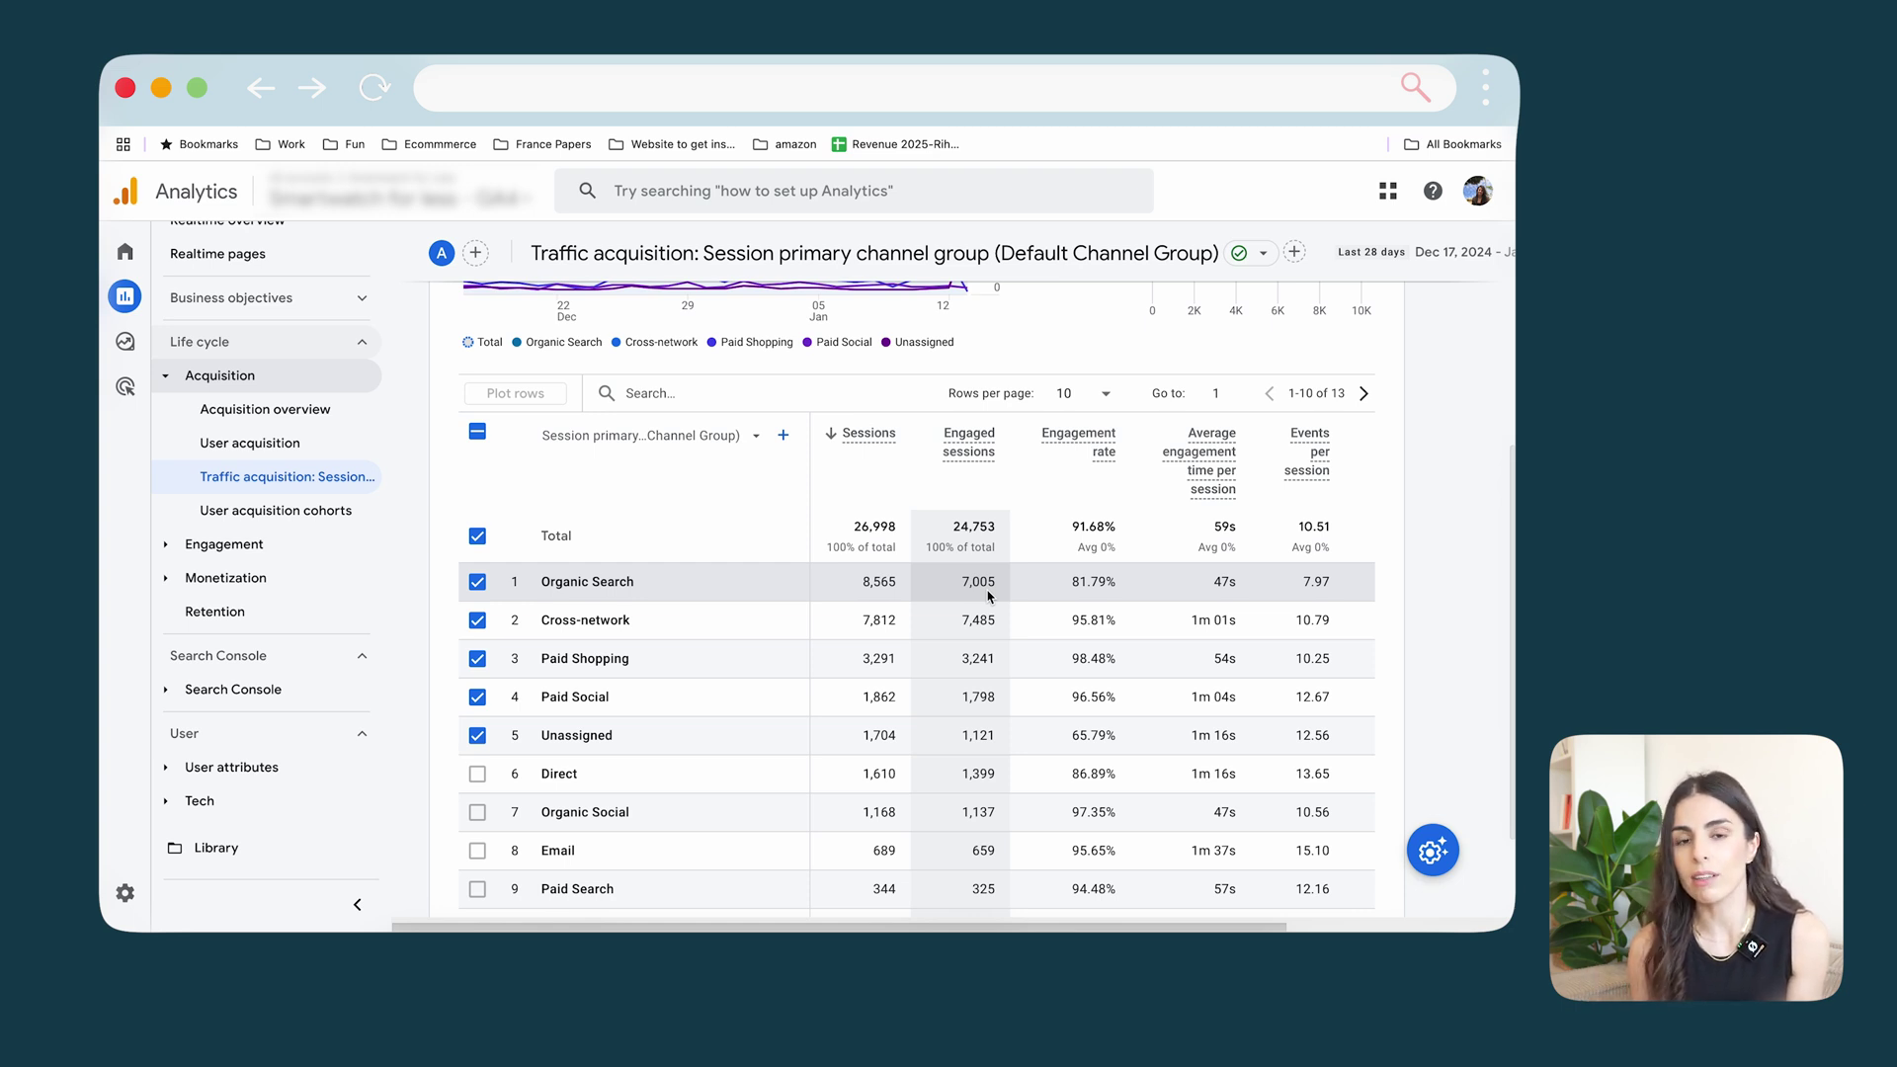
pyautogui.hscroll(2, 1107, 583)
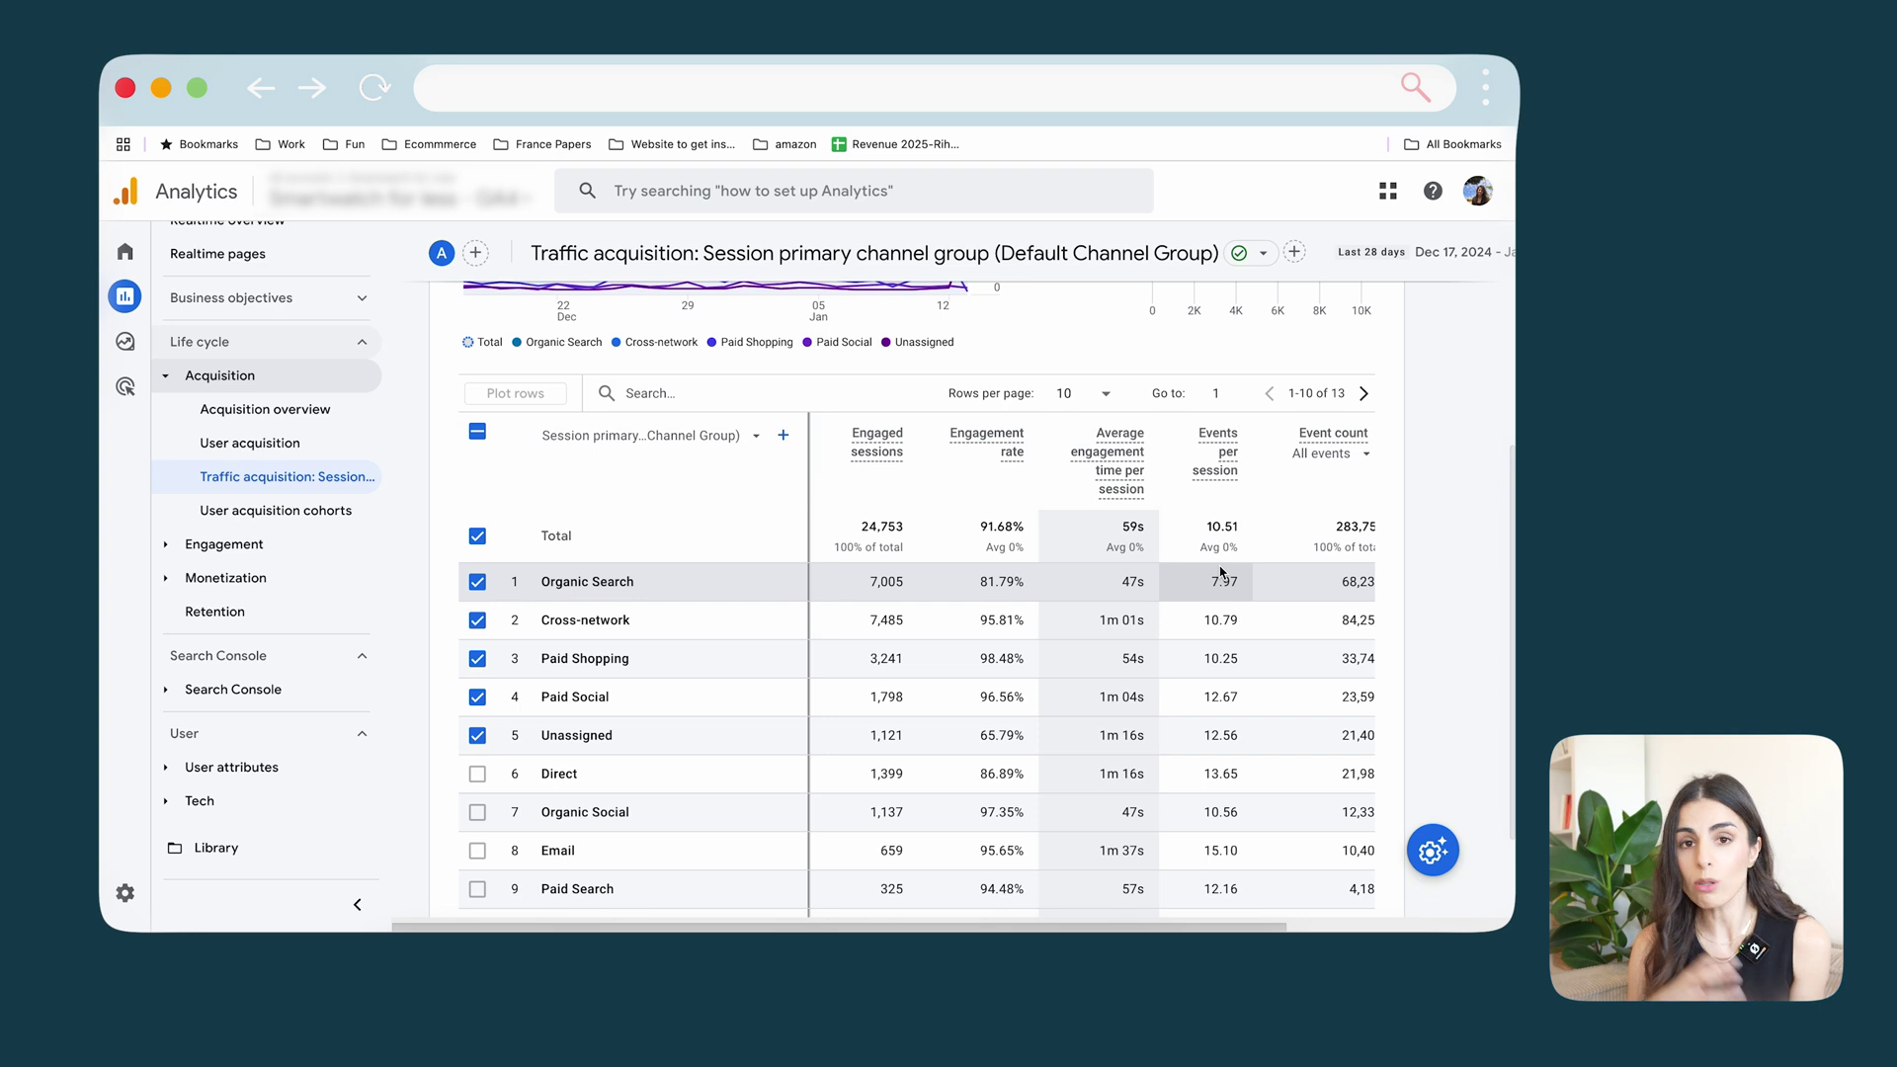
pyautogui.click(755, 434)
pyautogui.click(672, 549)
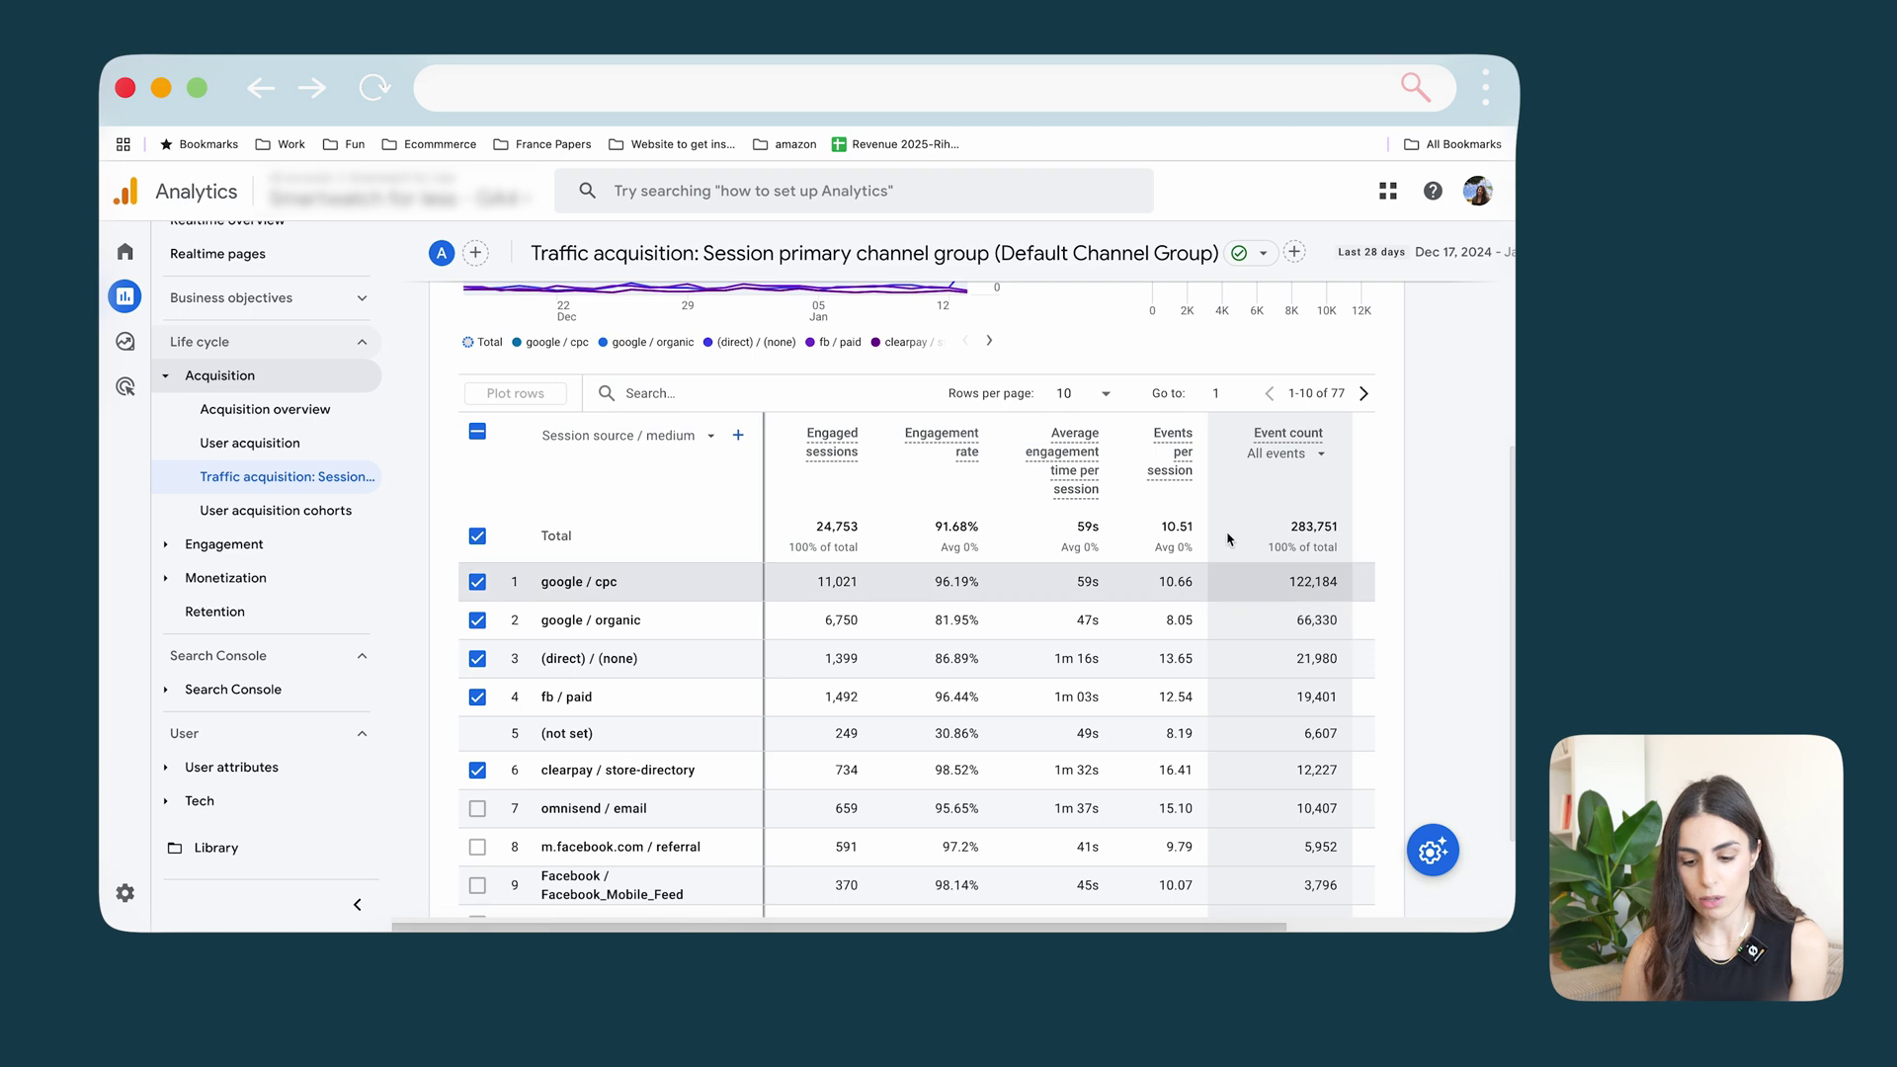
# Look at the Metrics list in the Traffic acquisition report's customization settings and return to the report.
pyautogui.scroll(4, 1210, 488)
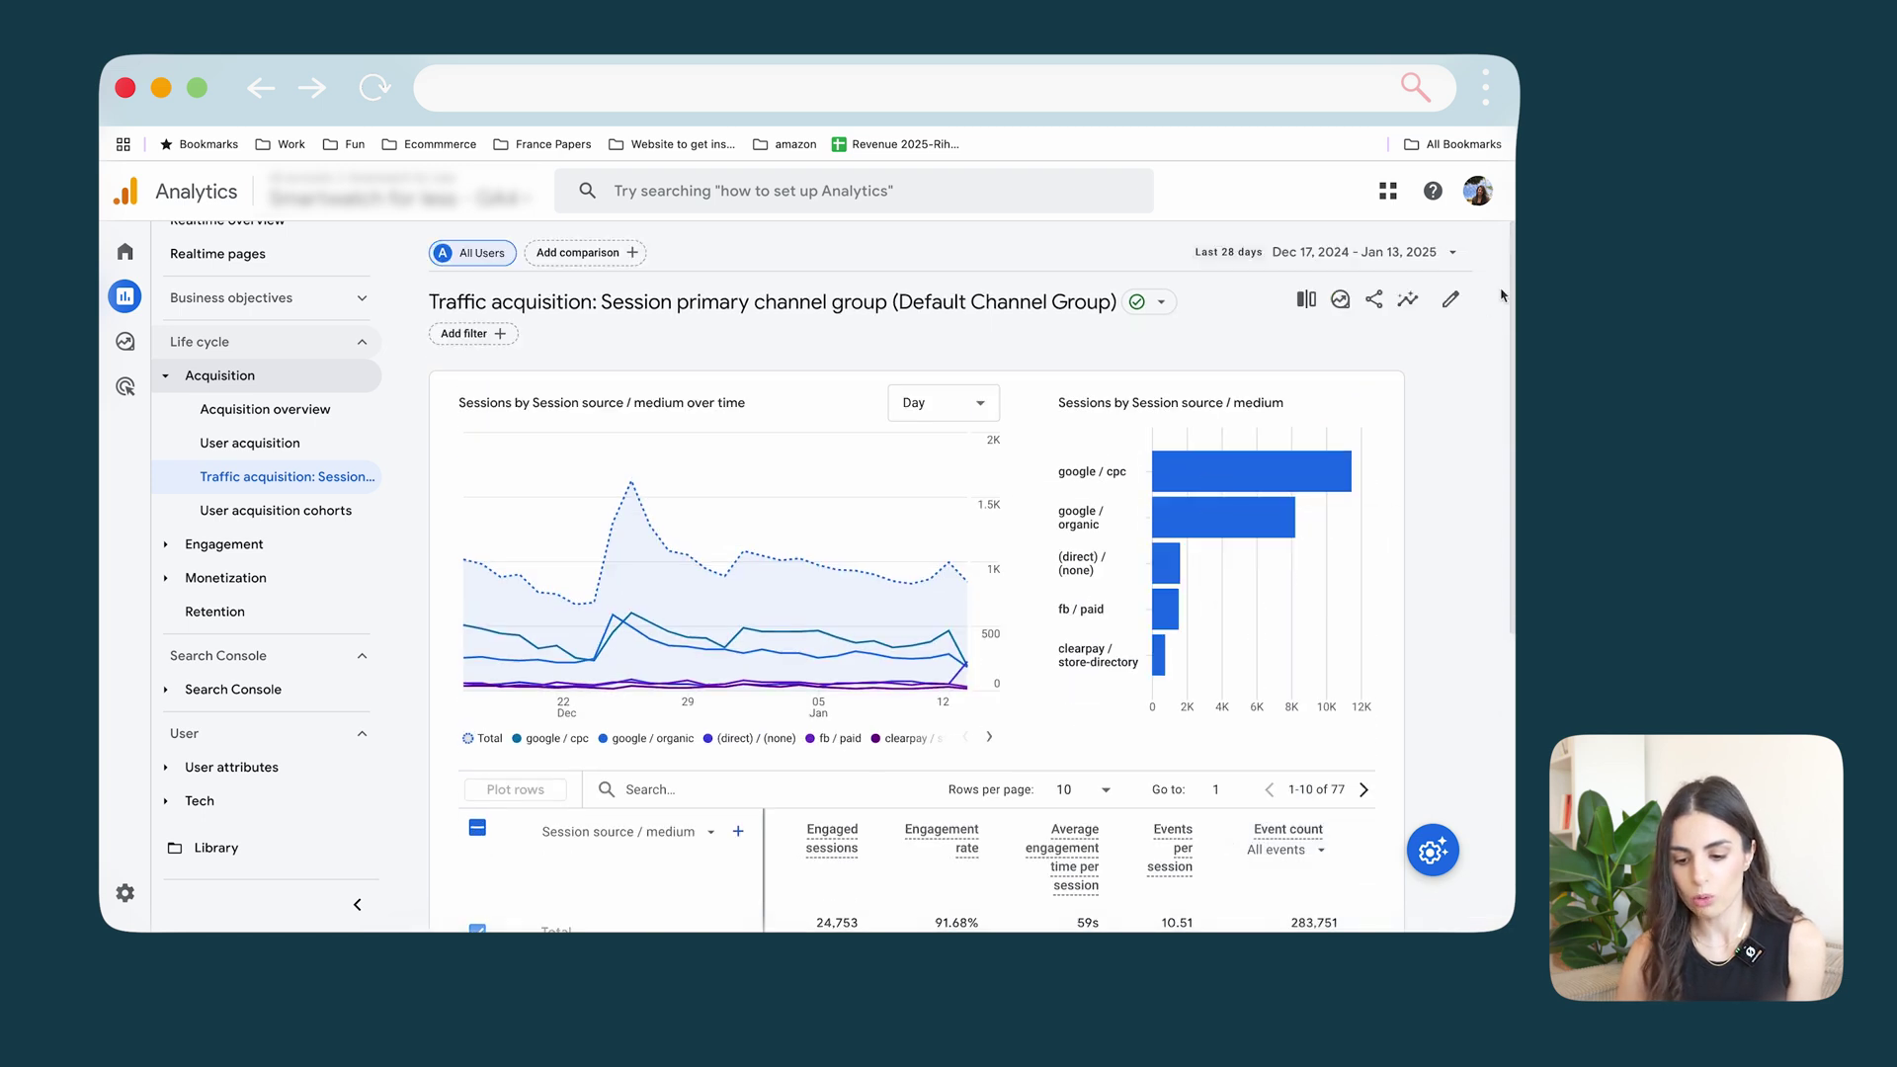
pyautogui.click(1458, 304)
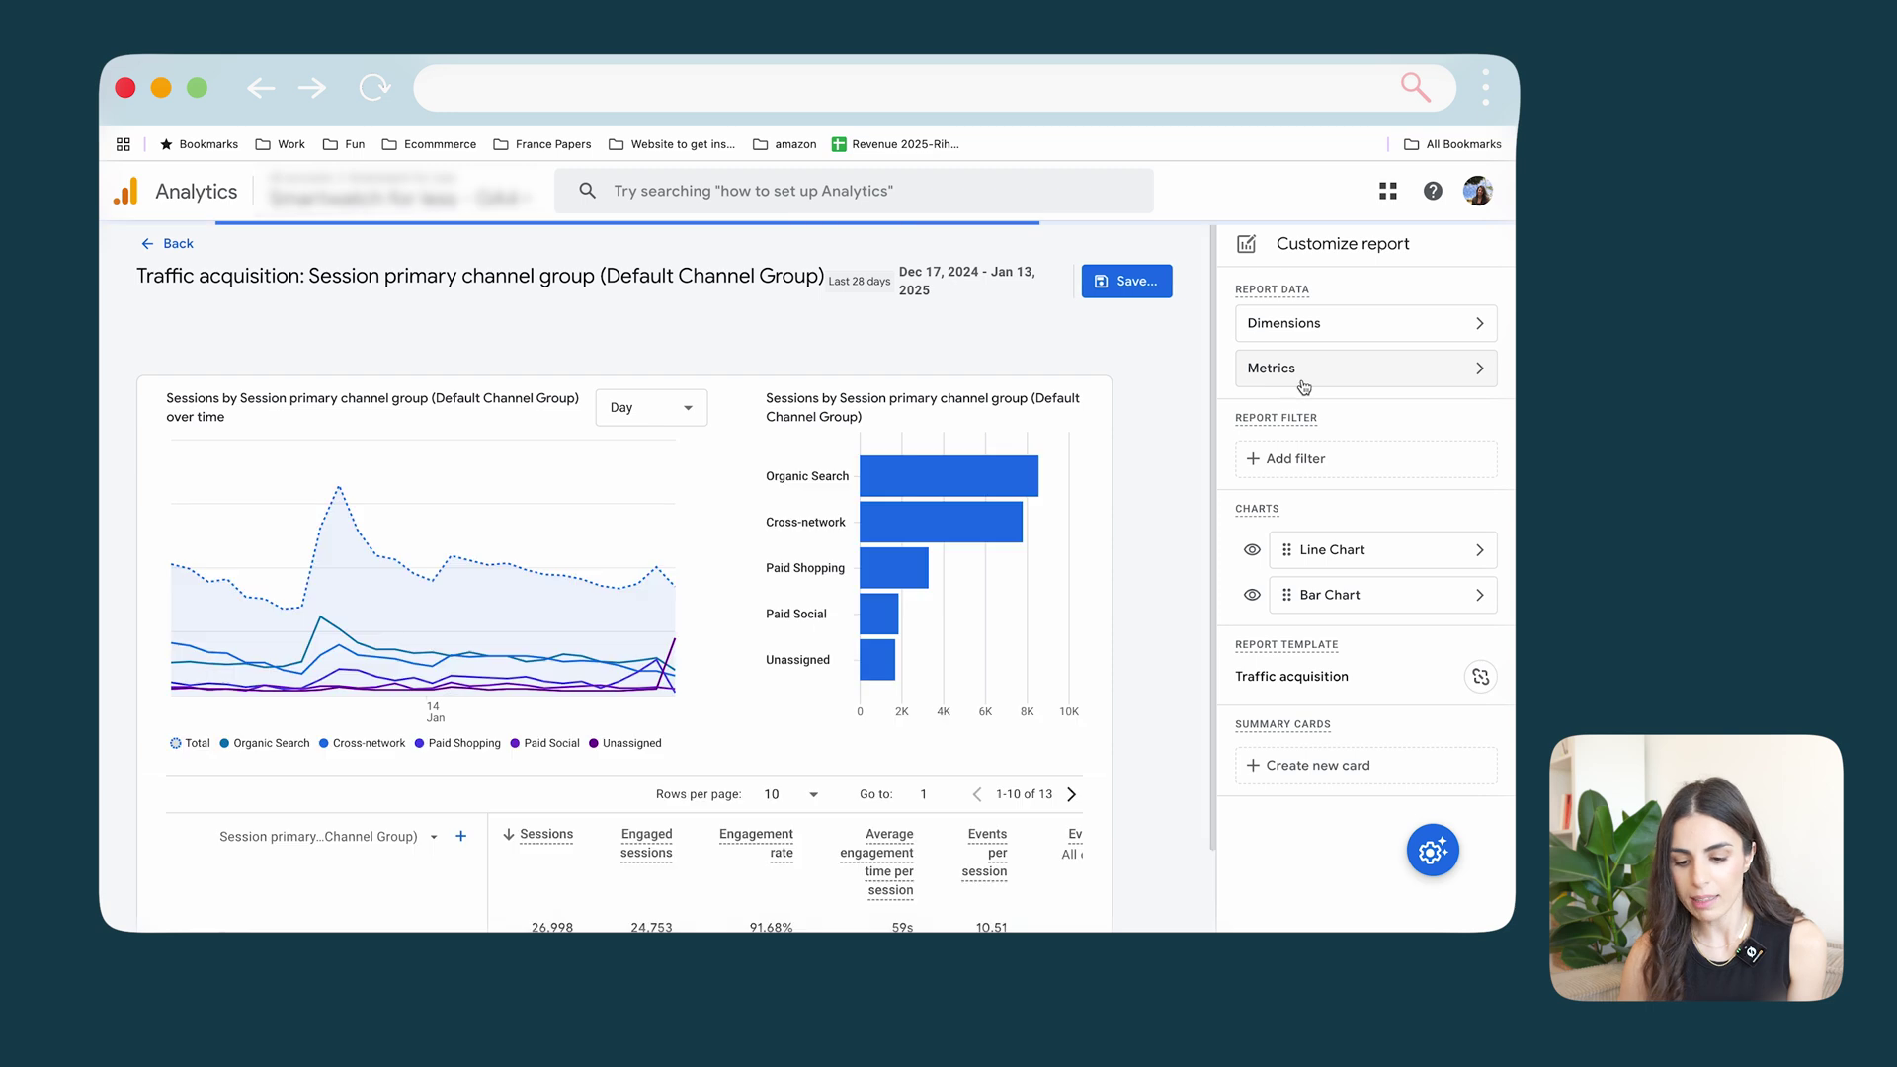
pyautogui.click(1346, 374)
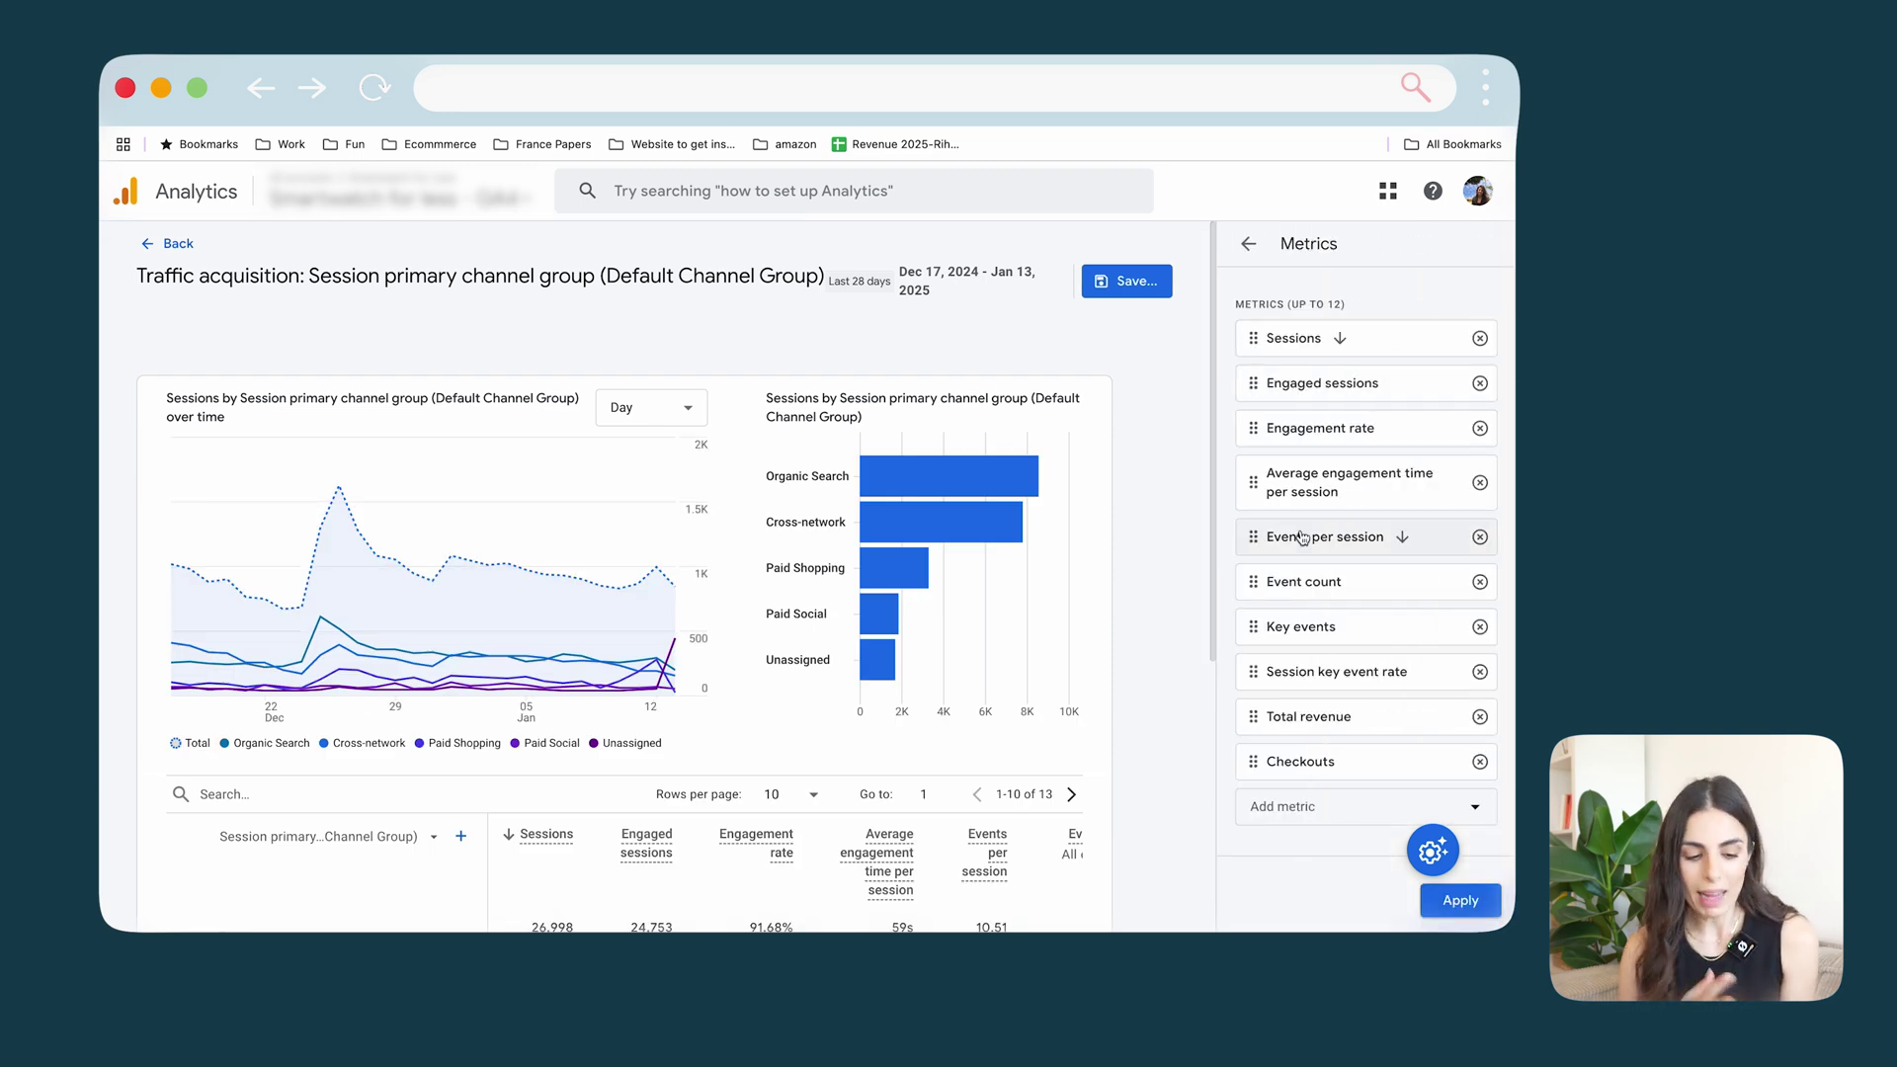
pyautogui.click(153, 245)
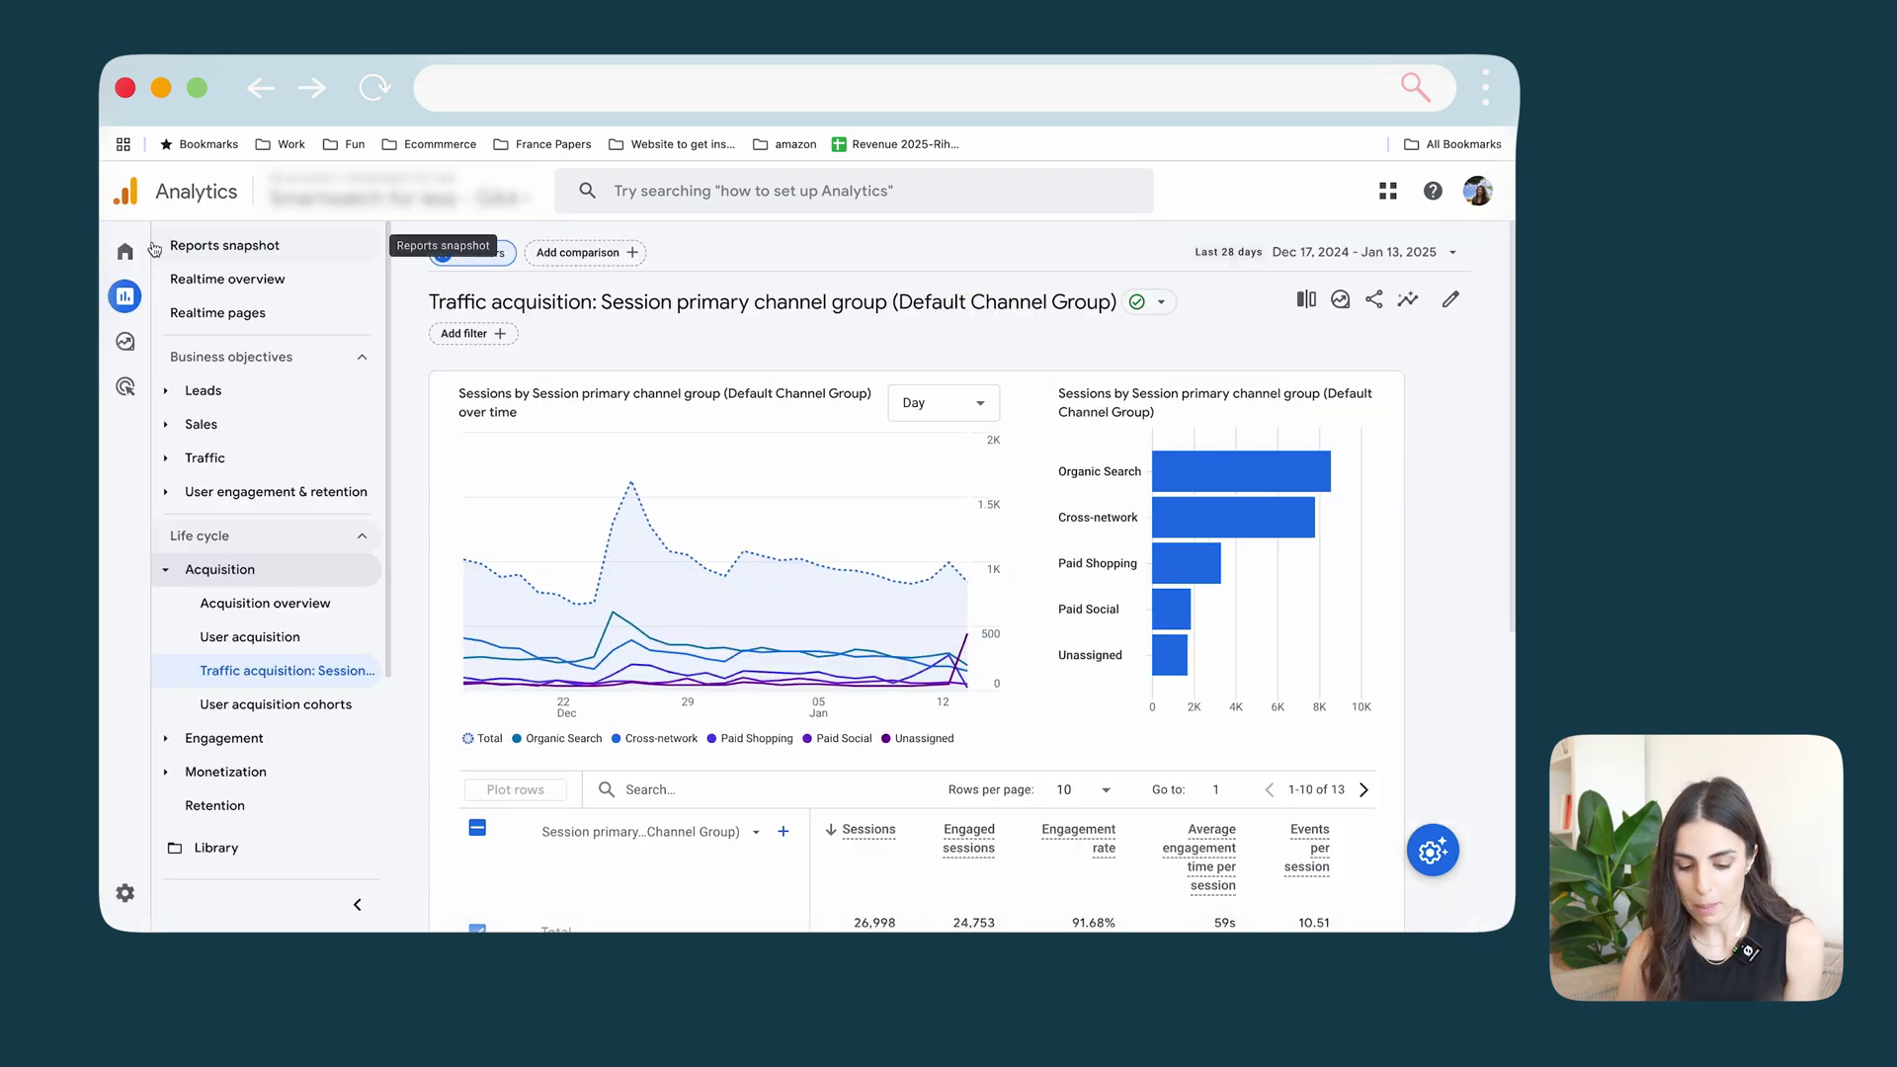
# Restrict the Session key event rate column of the Traffic acquisition table to a single key event.
pyautogui.scroll(-2, 854, 583)
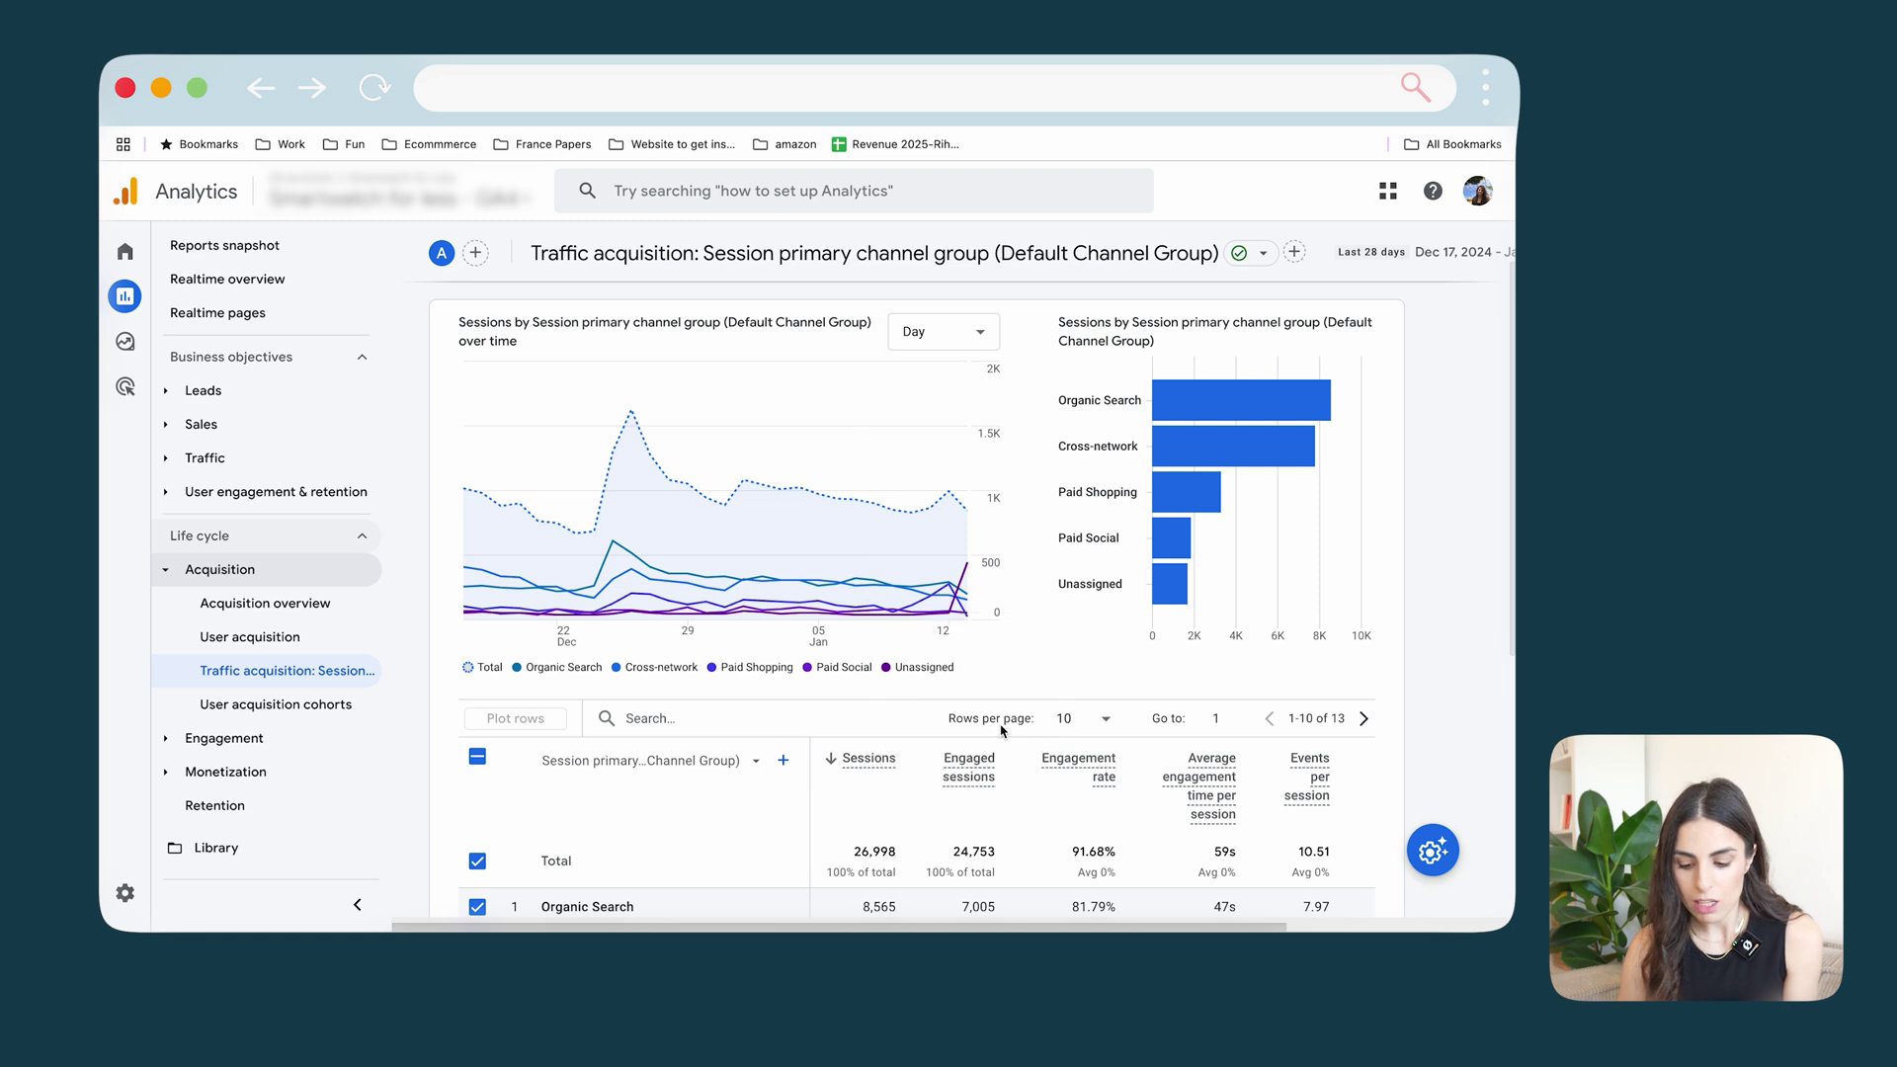
pyautogui.scroll(-5, 1188, 800)
pyautogui.hscroll(10, 1238, 662)
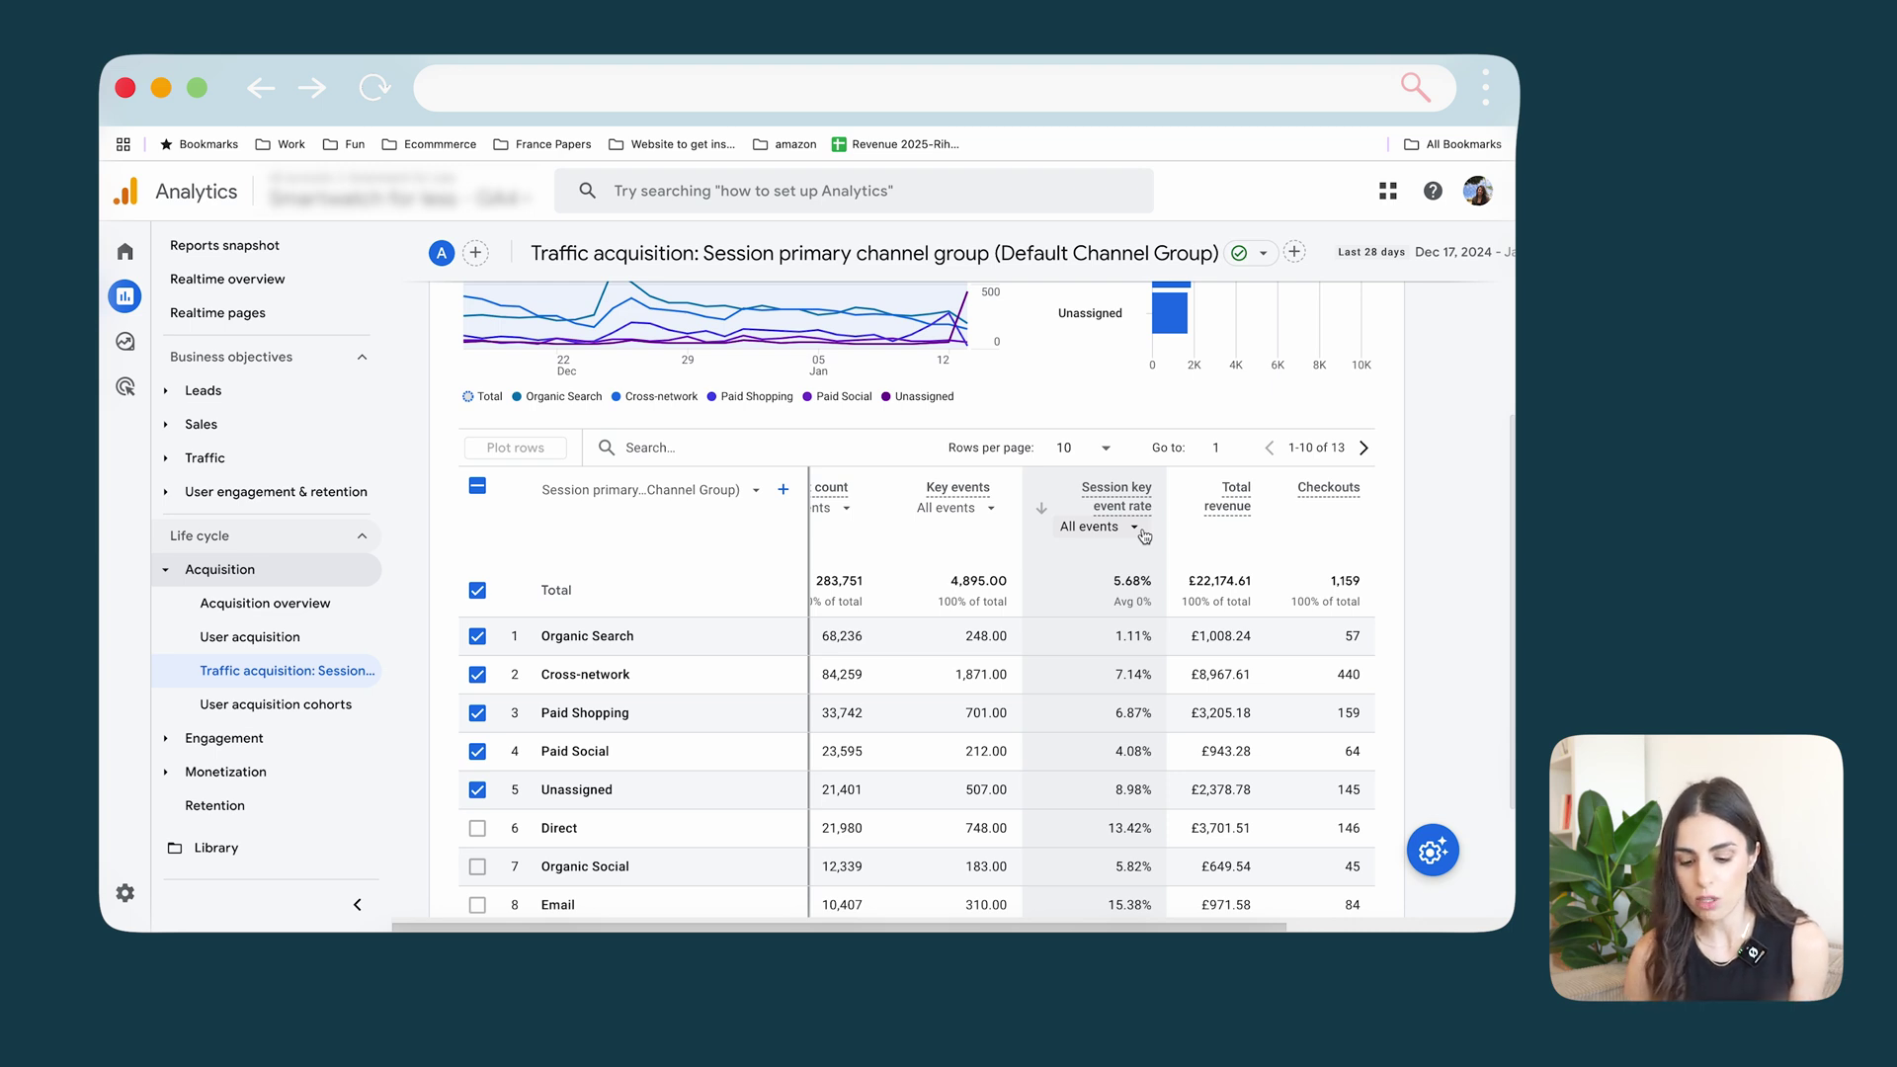
pyautogui.click(1142, 535)
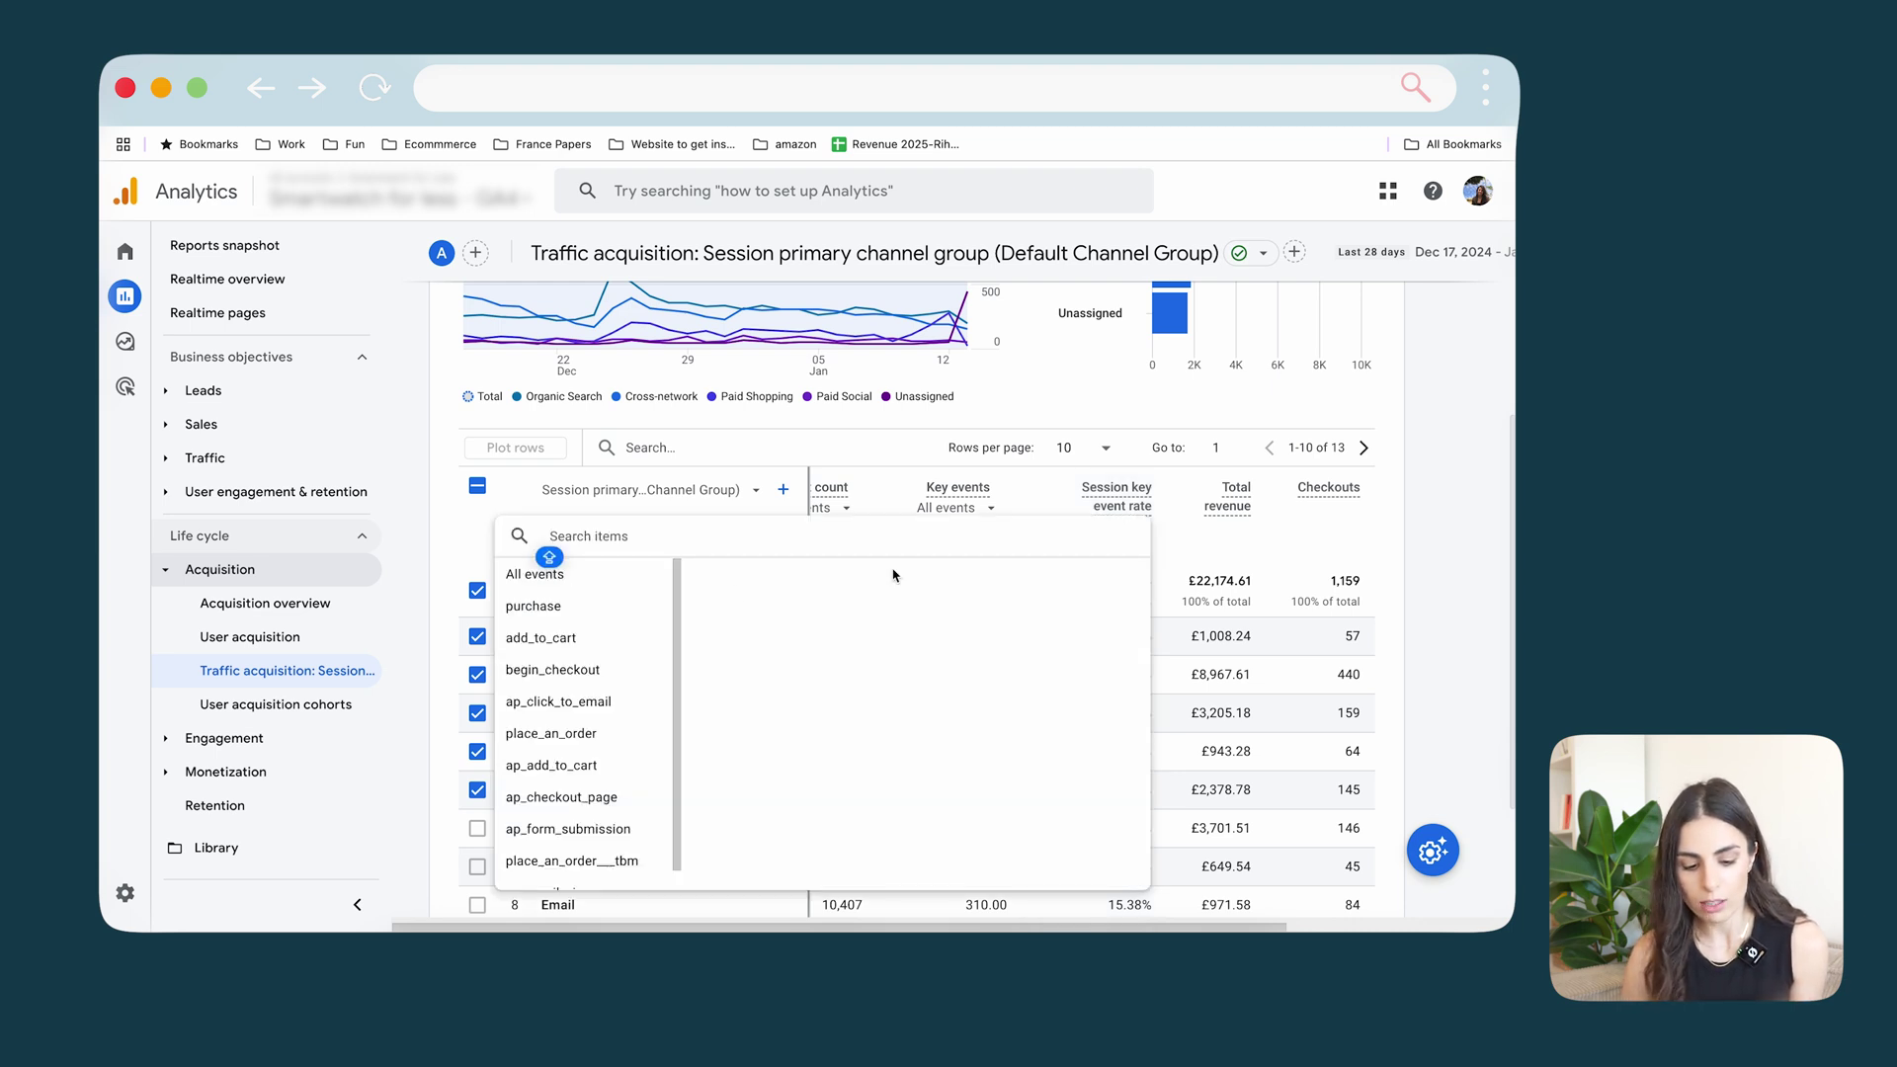
pyautogui.click(534, 575)
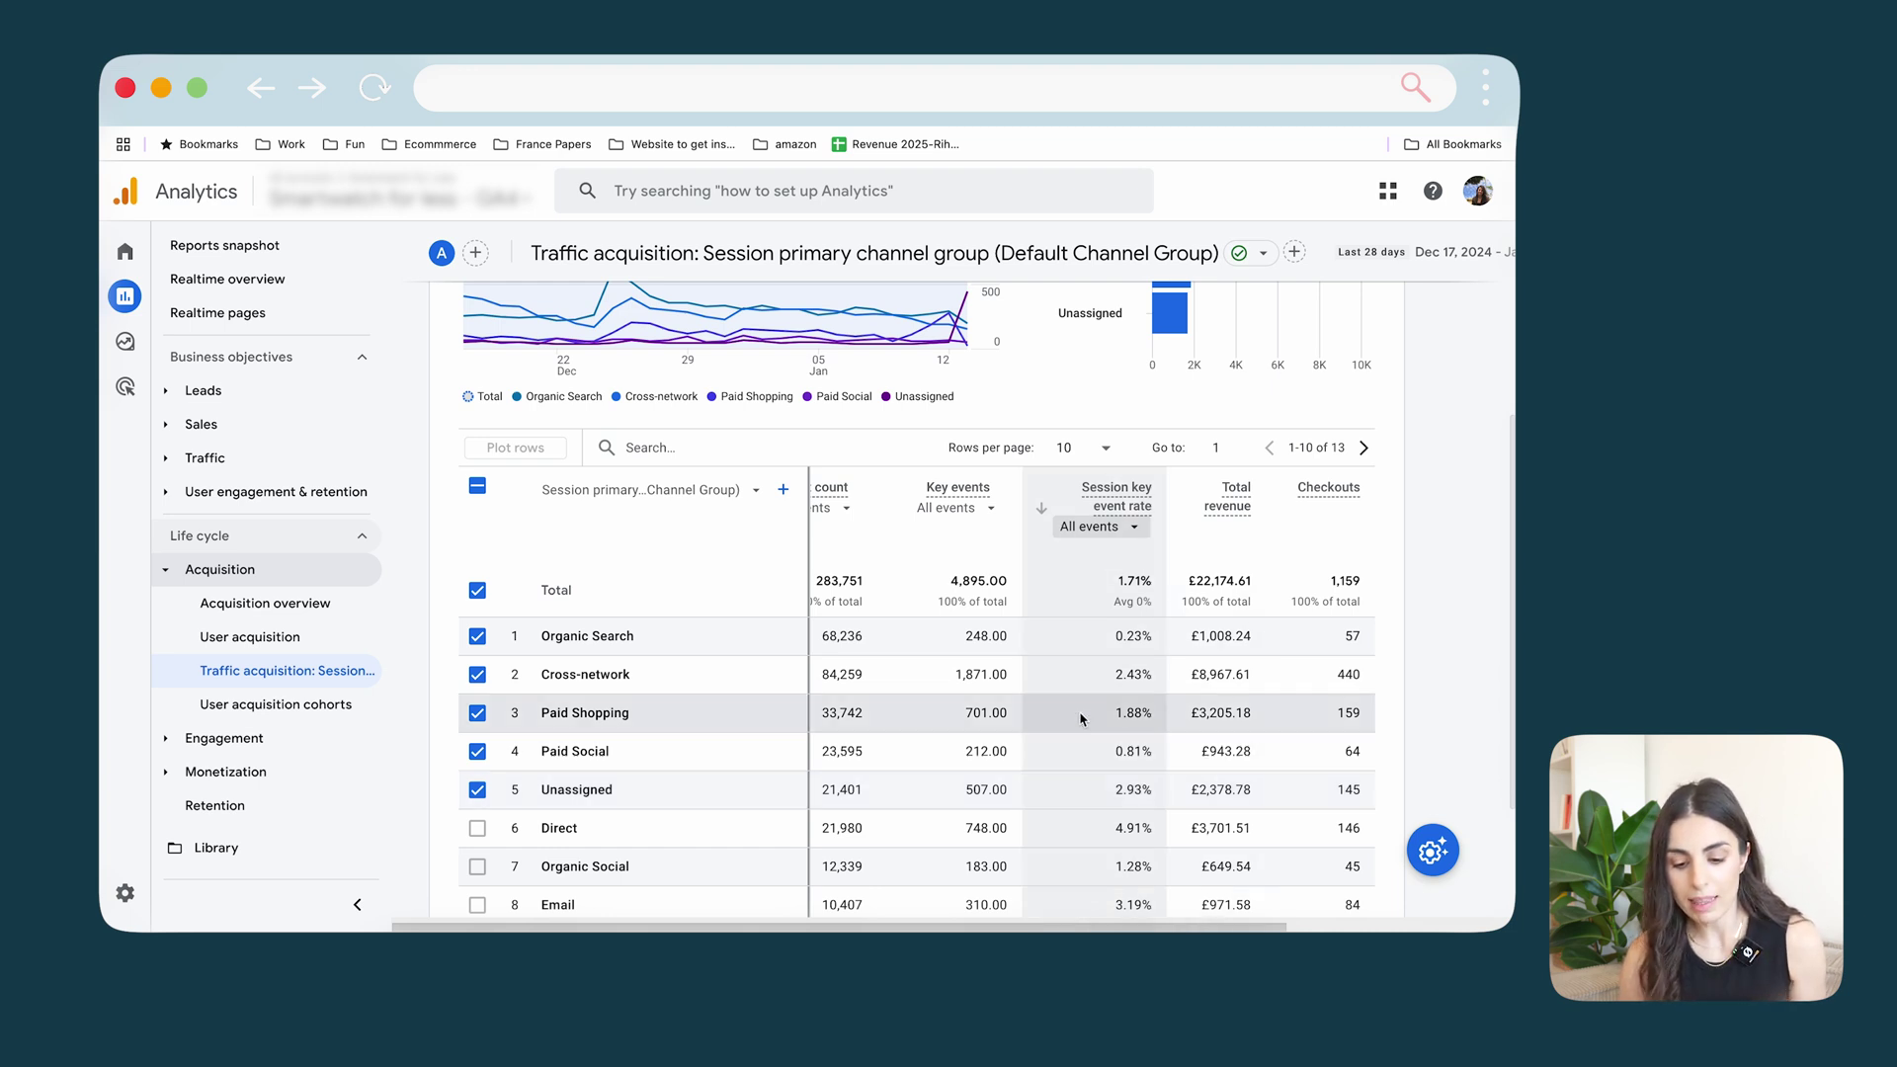
# Examine the session and engagement columns by channel, including the definitions of engagement rate, average engagement time and events per session.
pyautogui.hscroll(-5, 1025, 584)
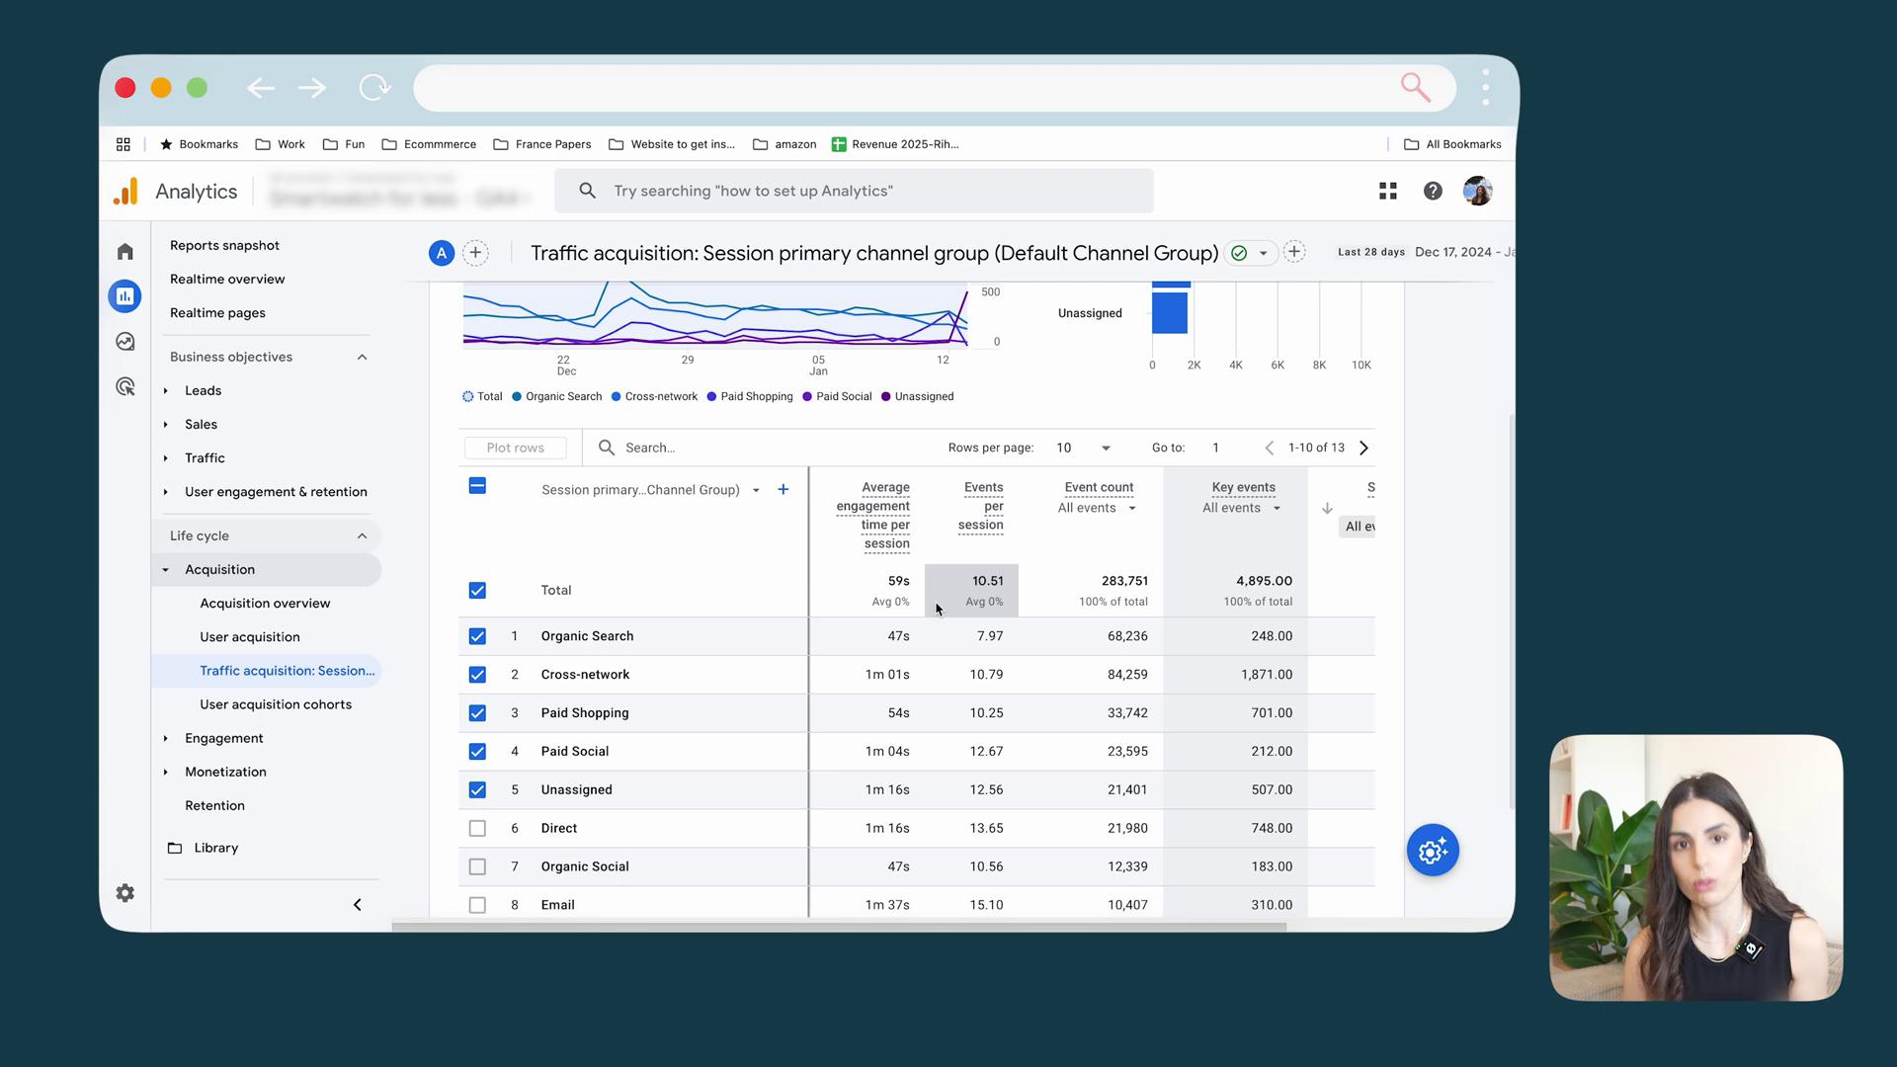
pyautogui.scroll(-1, 969, 652)
pyautogui.hscroll(-5, 968, 652)
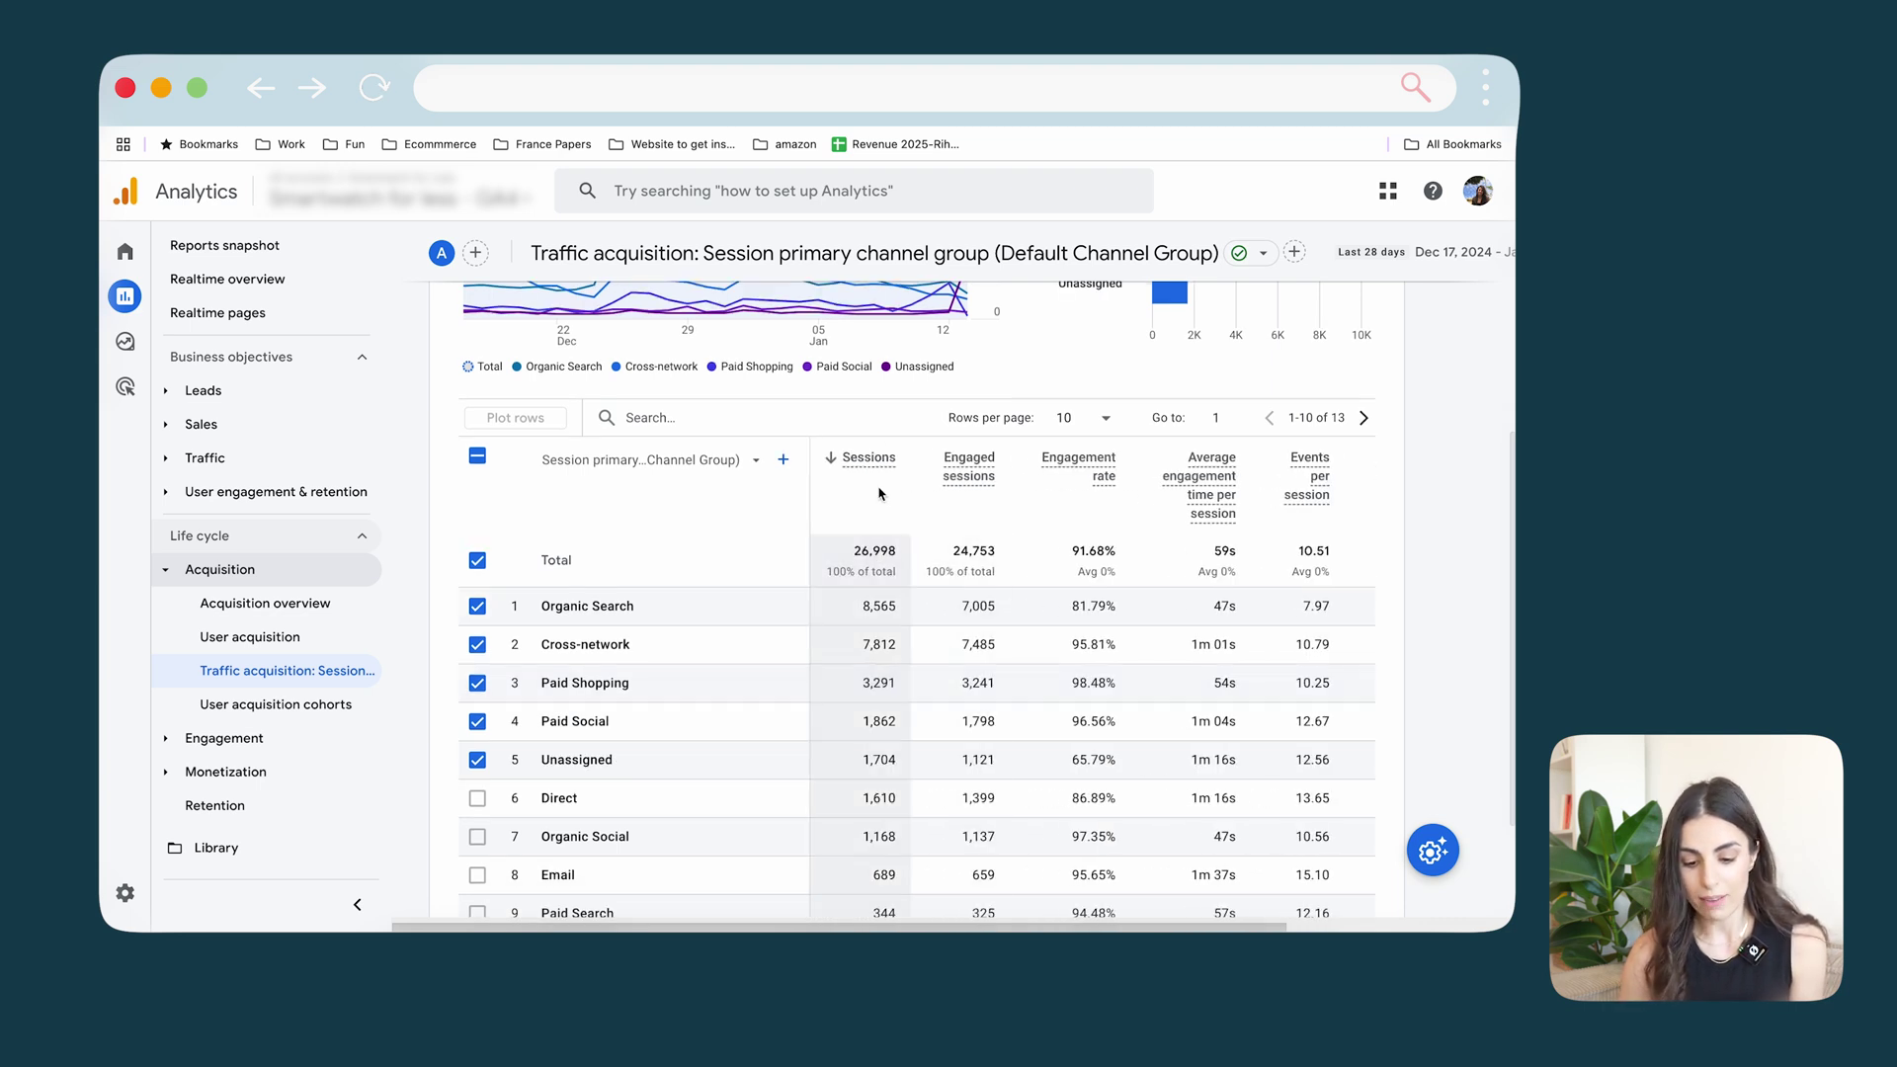
pyautogui.moveTo(953, 478)
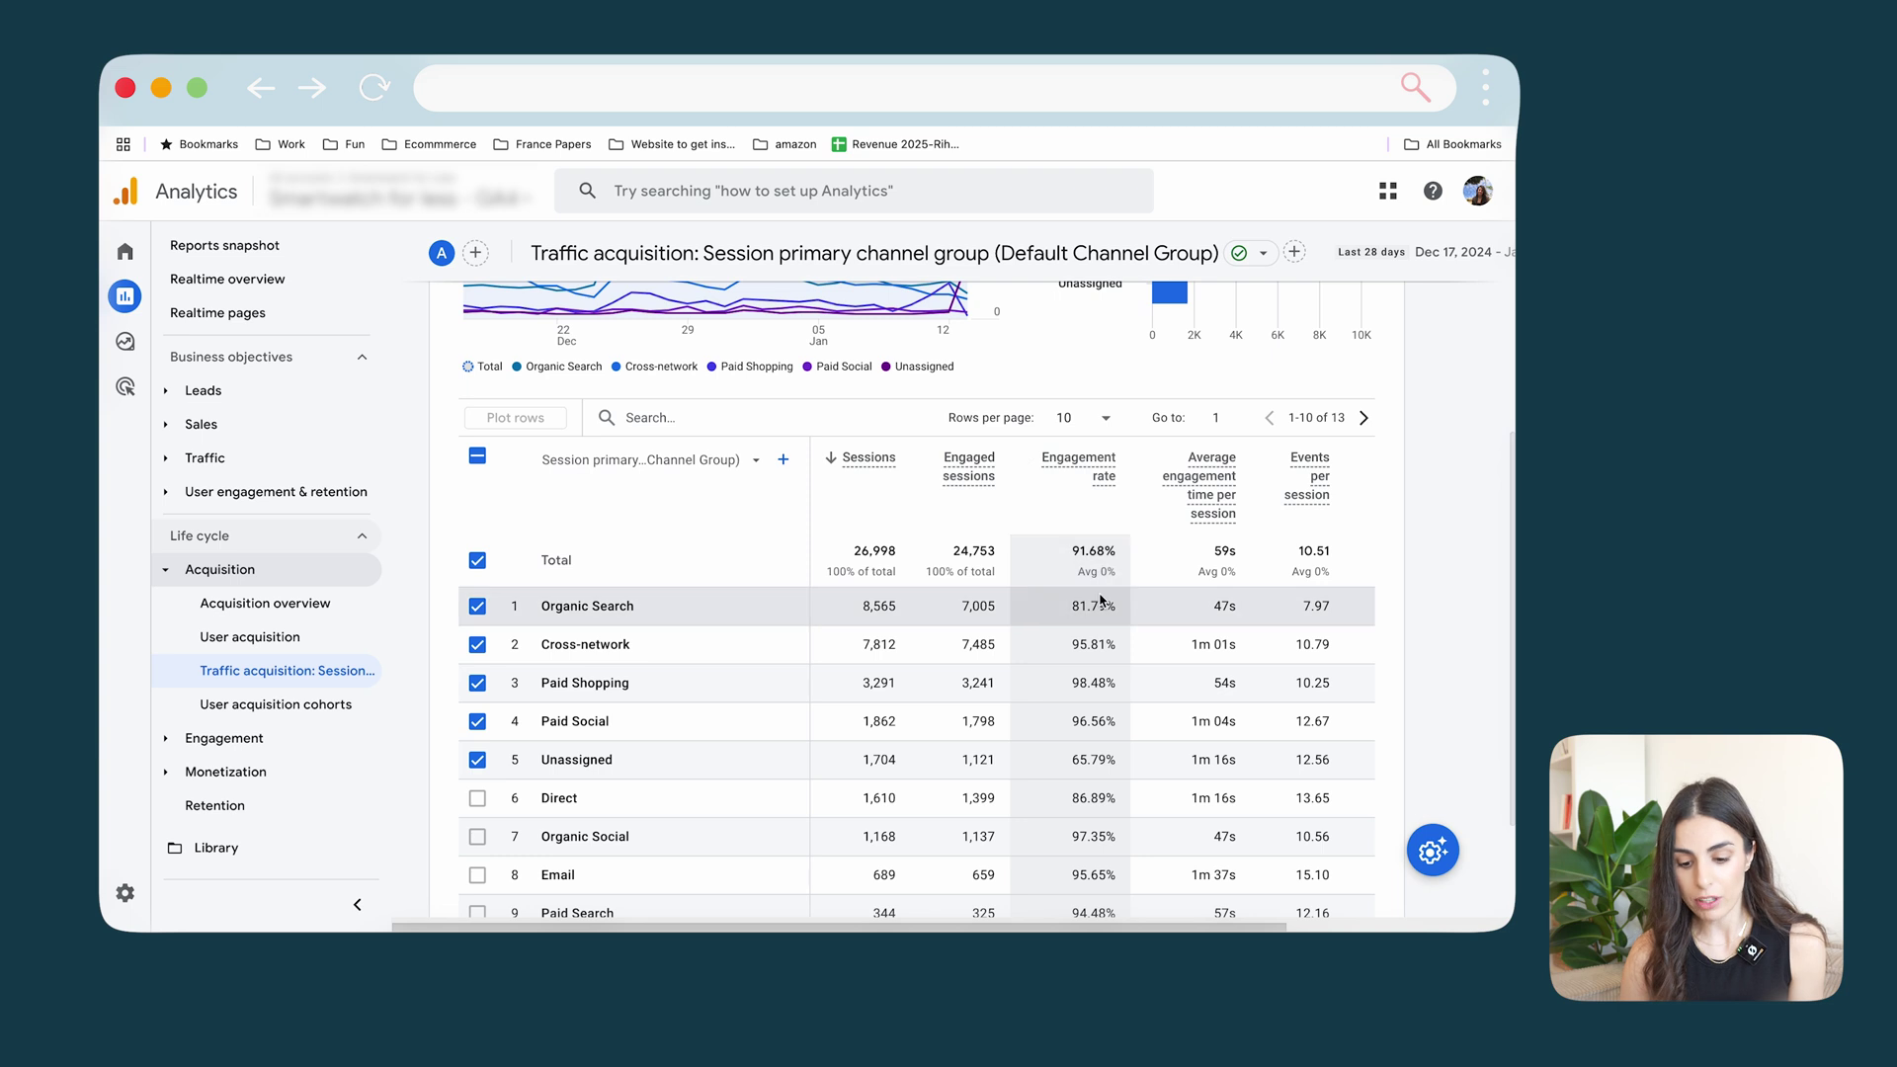
pyautogui.moveTo(1096, 470)
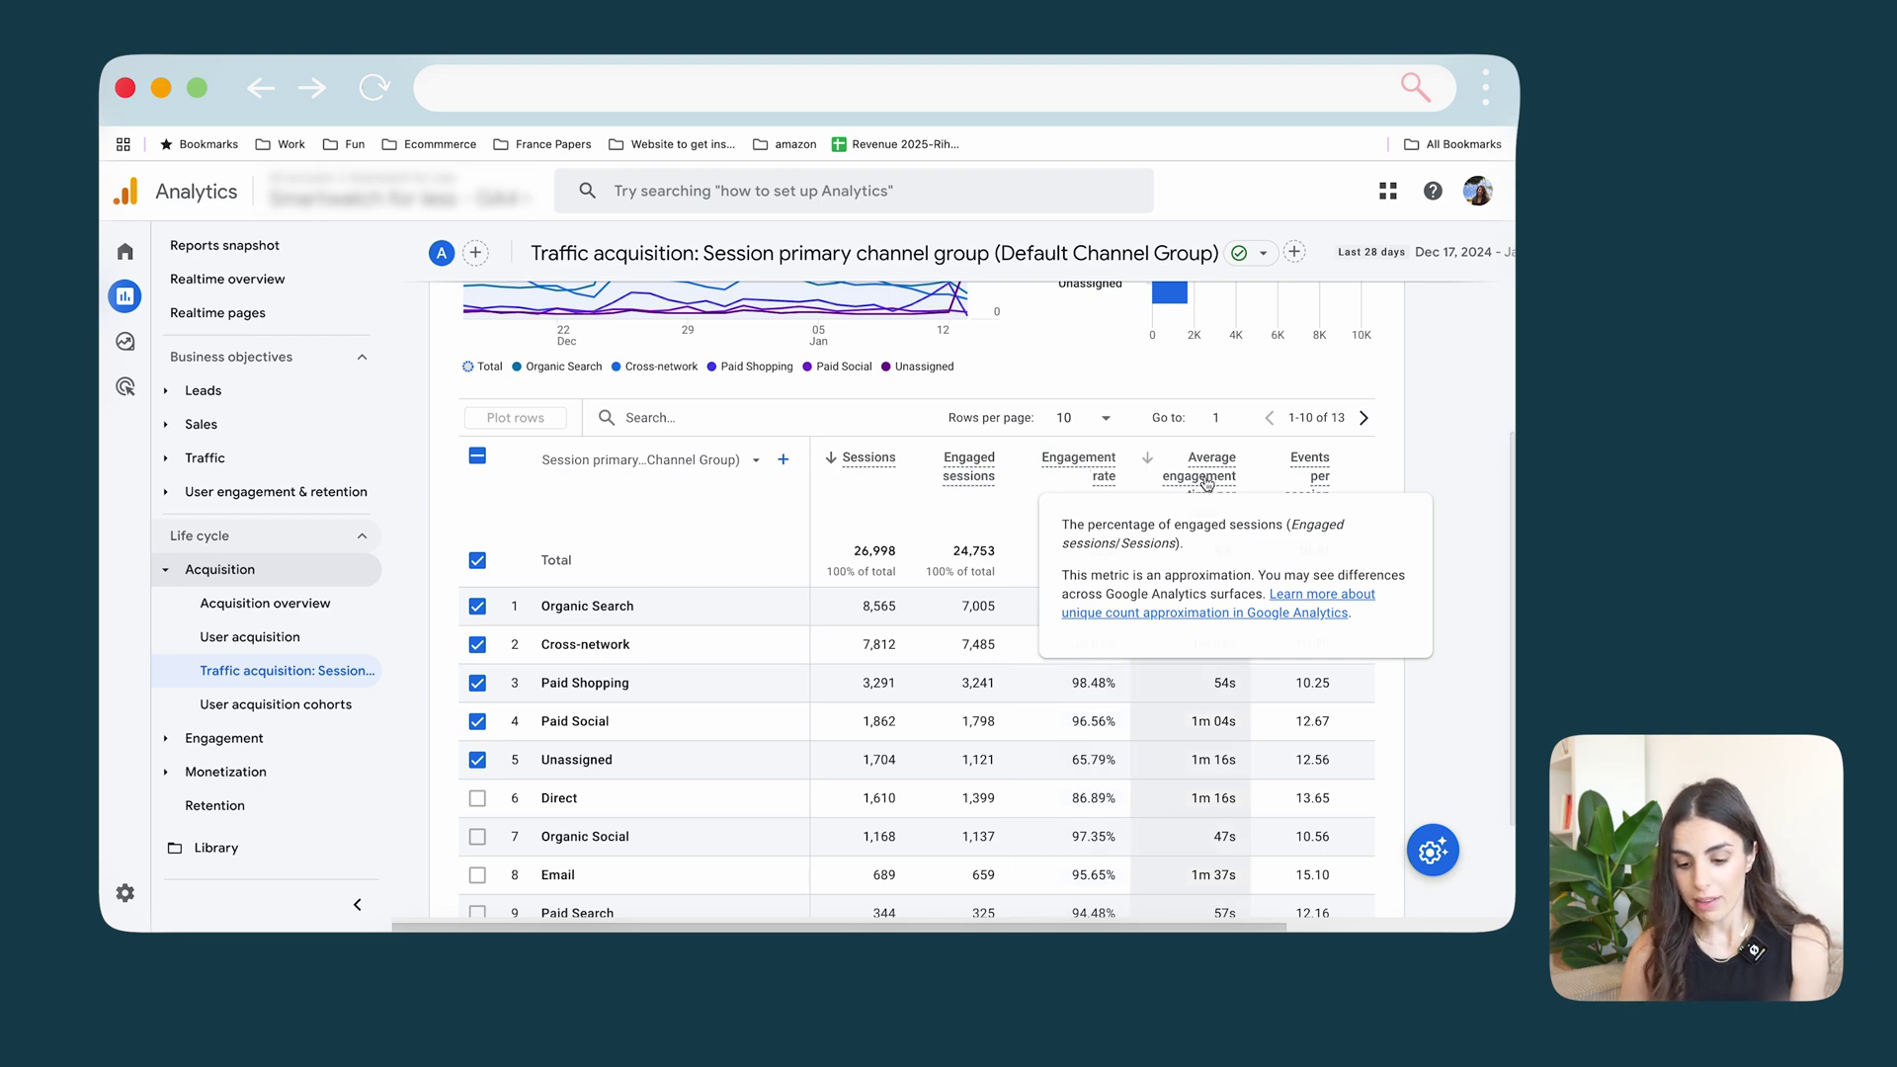
pyautogui.hscroll(3, 1212, 484)
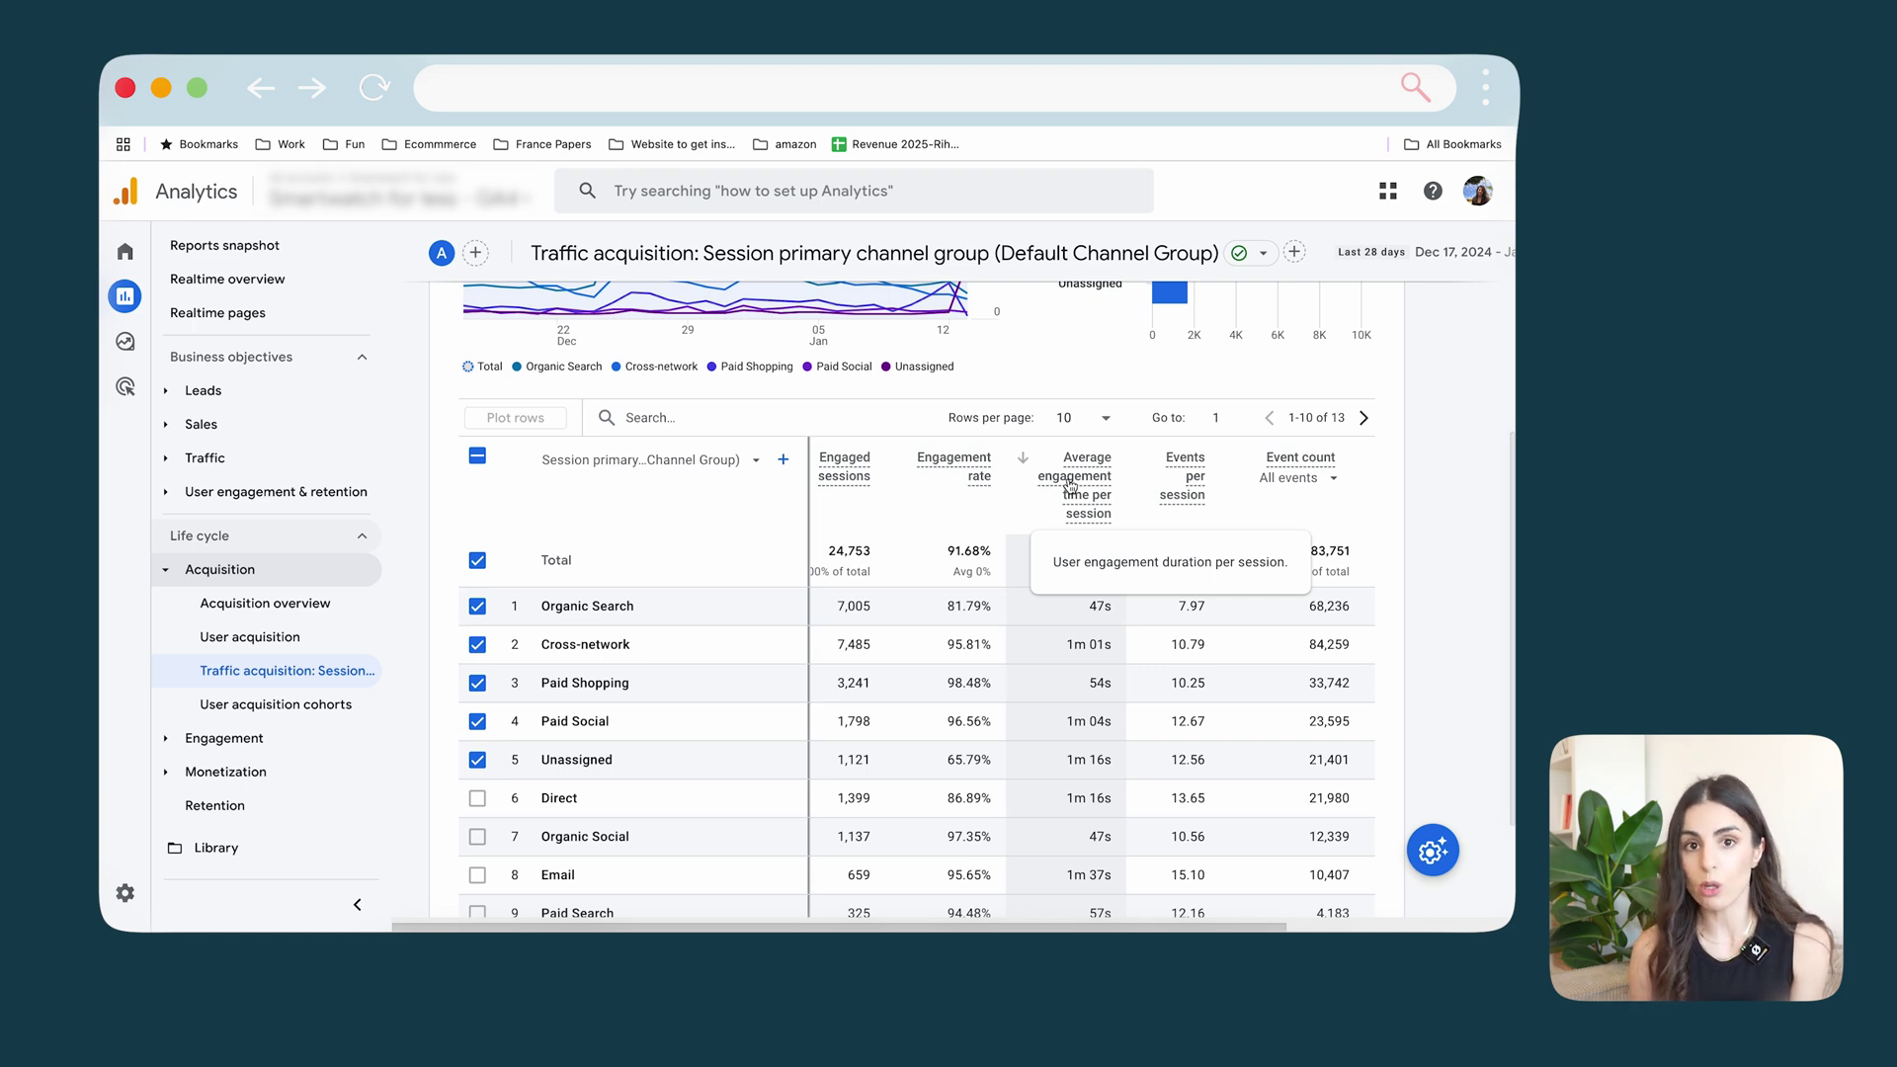
pyautogui.moveTo(1183, 505)
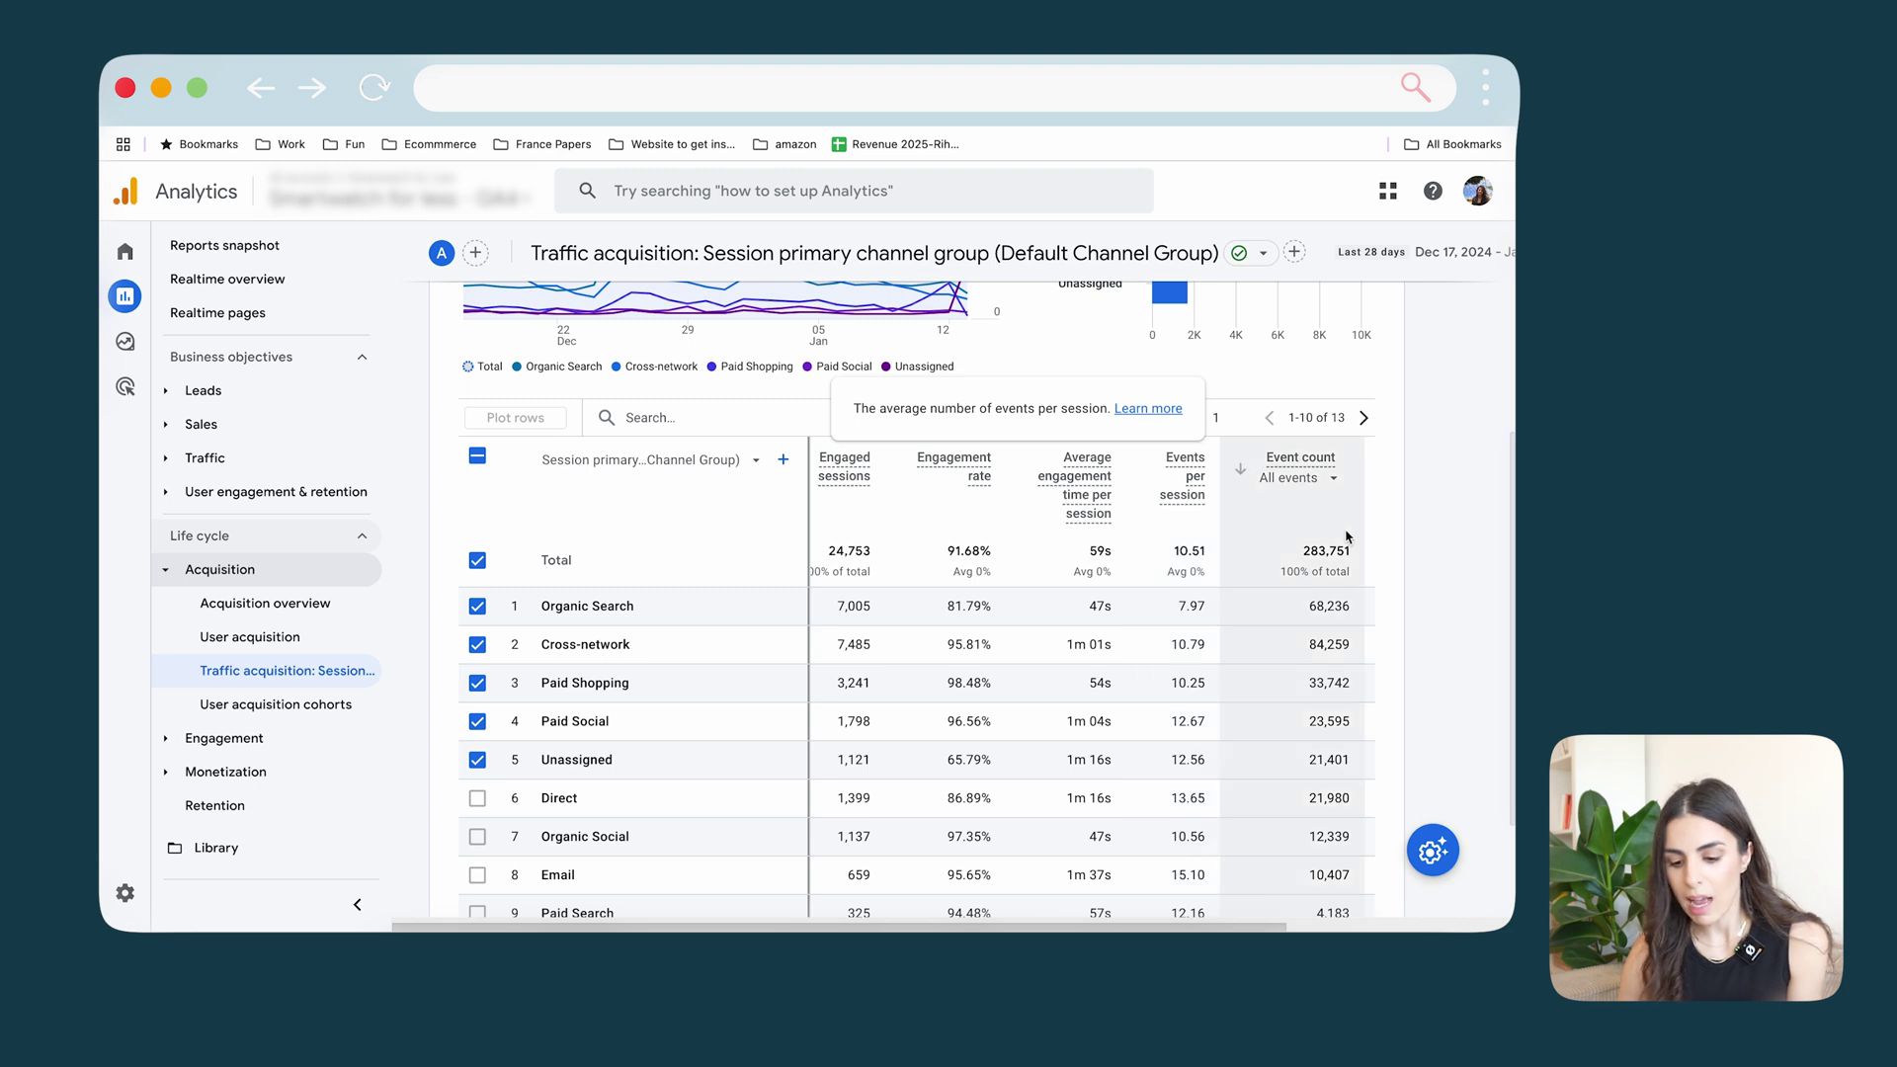
pyautogui.hscroll(3, 1195, 509)
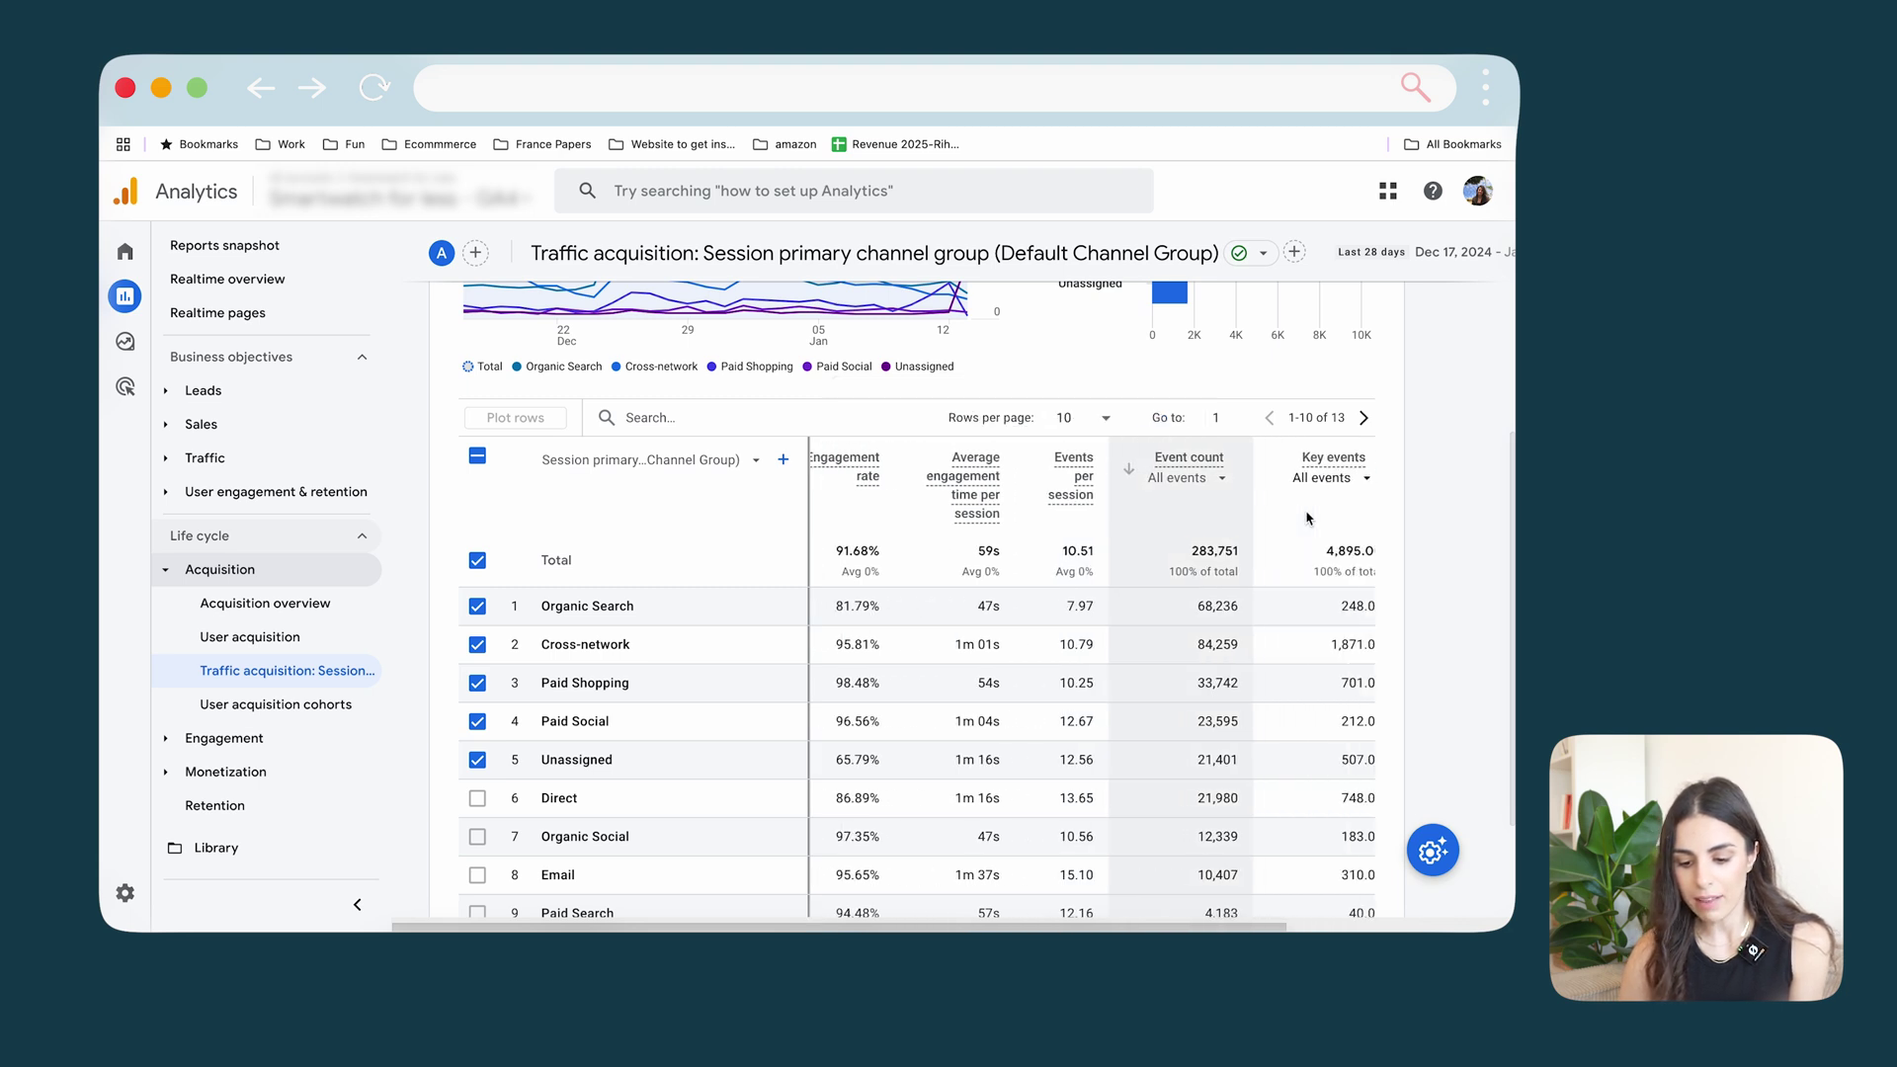
# Browse the events available for the Event count column and close the list without choosing one.
pyautogui.click(1170, 489)
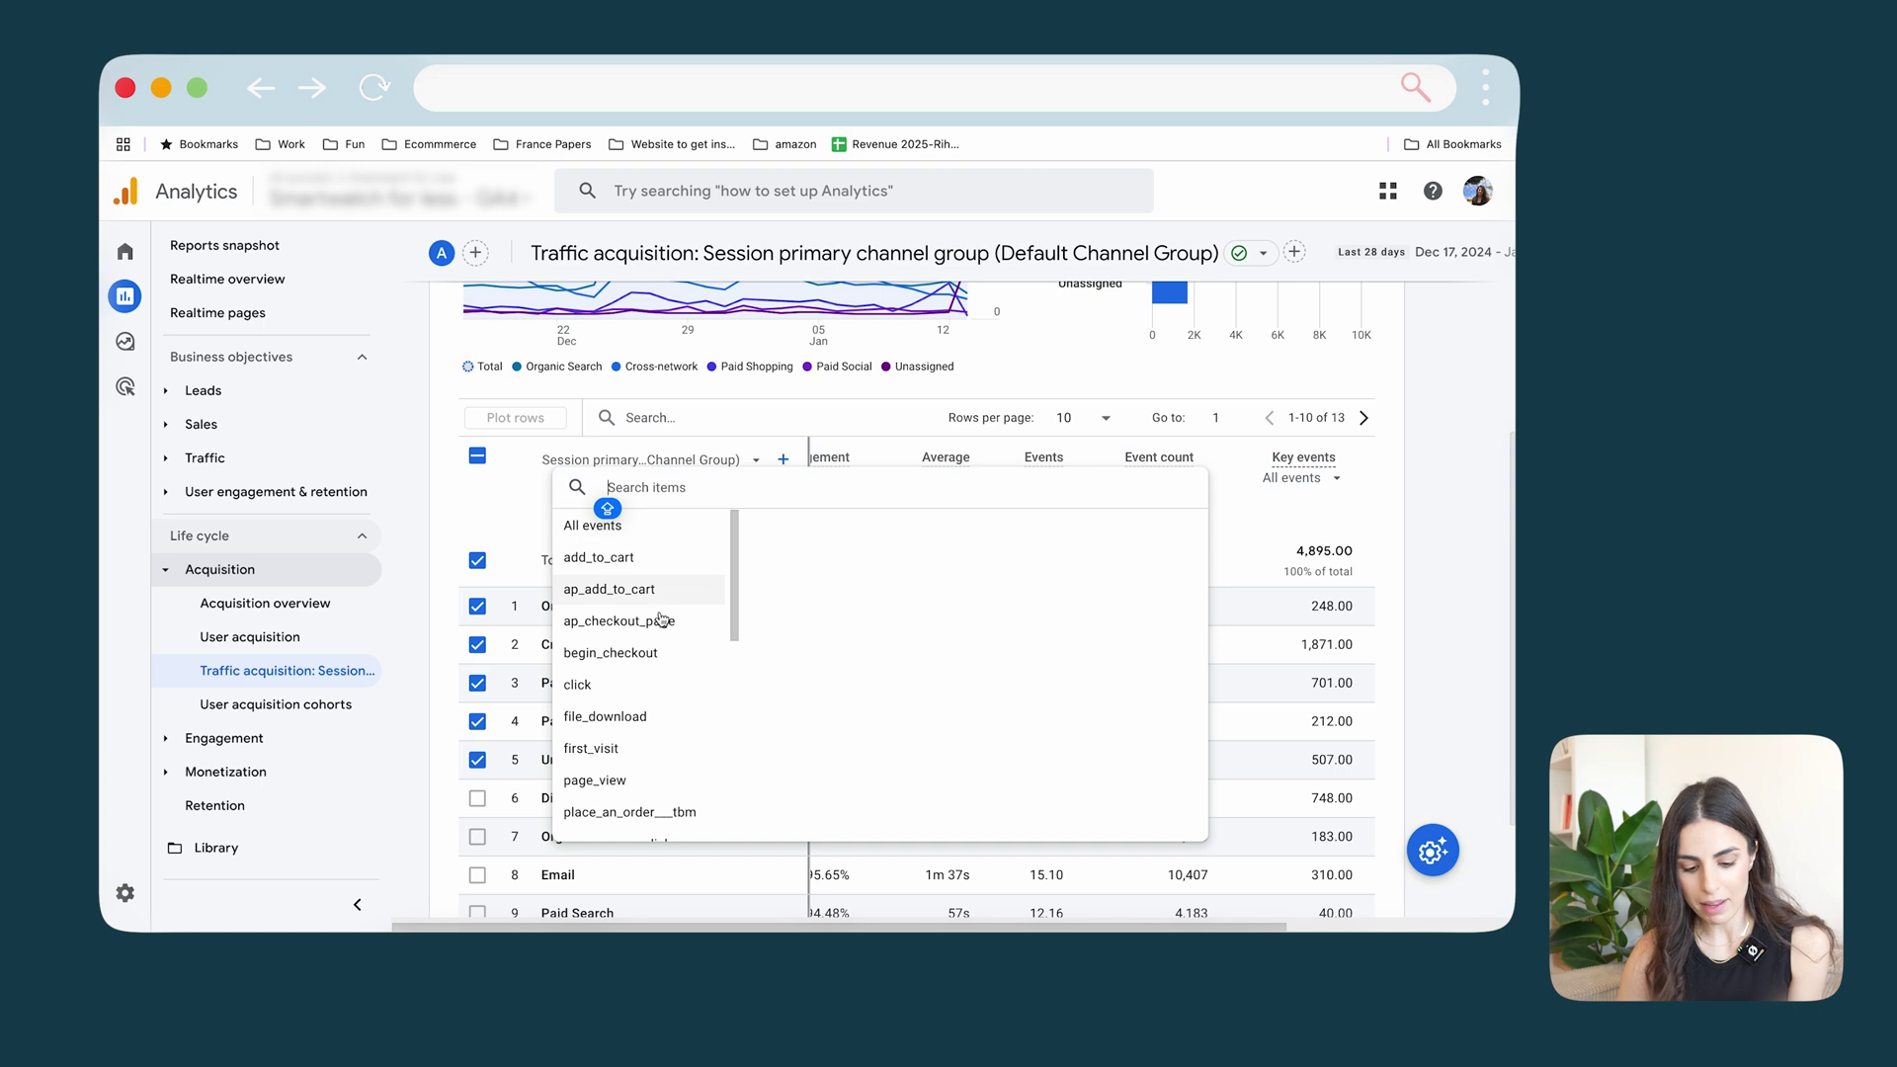
pyautogui.scroll(-1, 734, 619)
pyautogui.moveTo(733, 619); pyautogui.dragTo(735, 783)
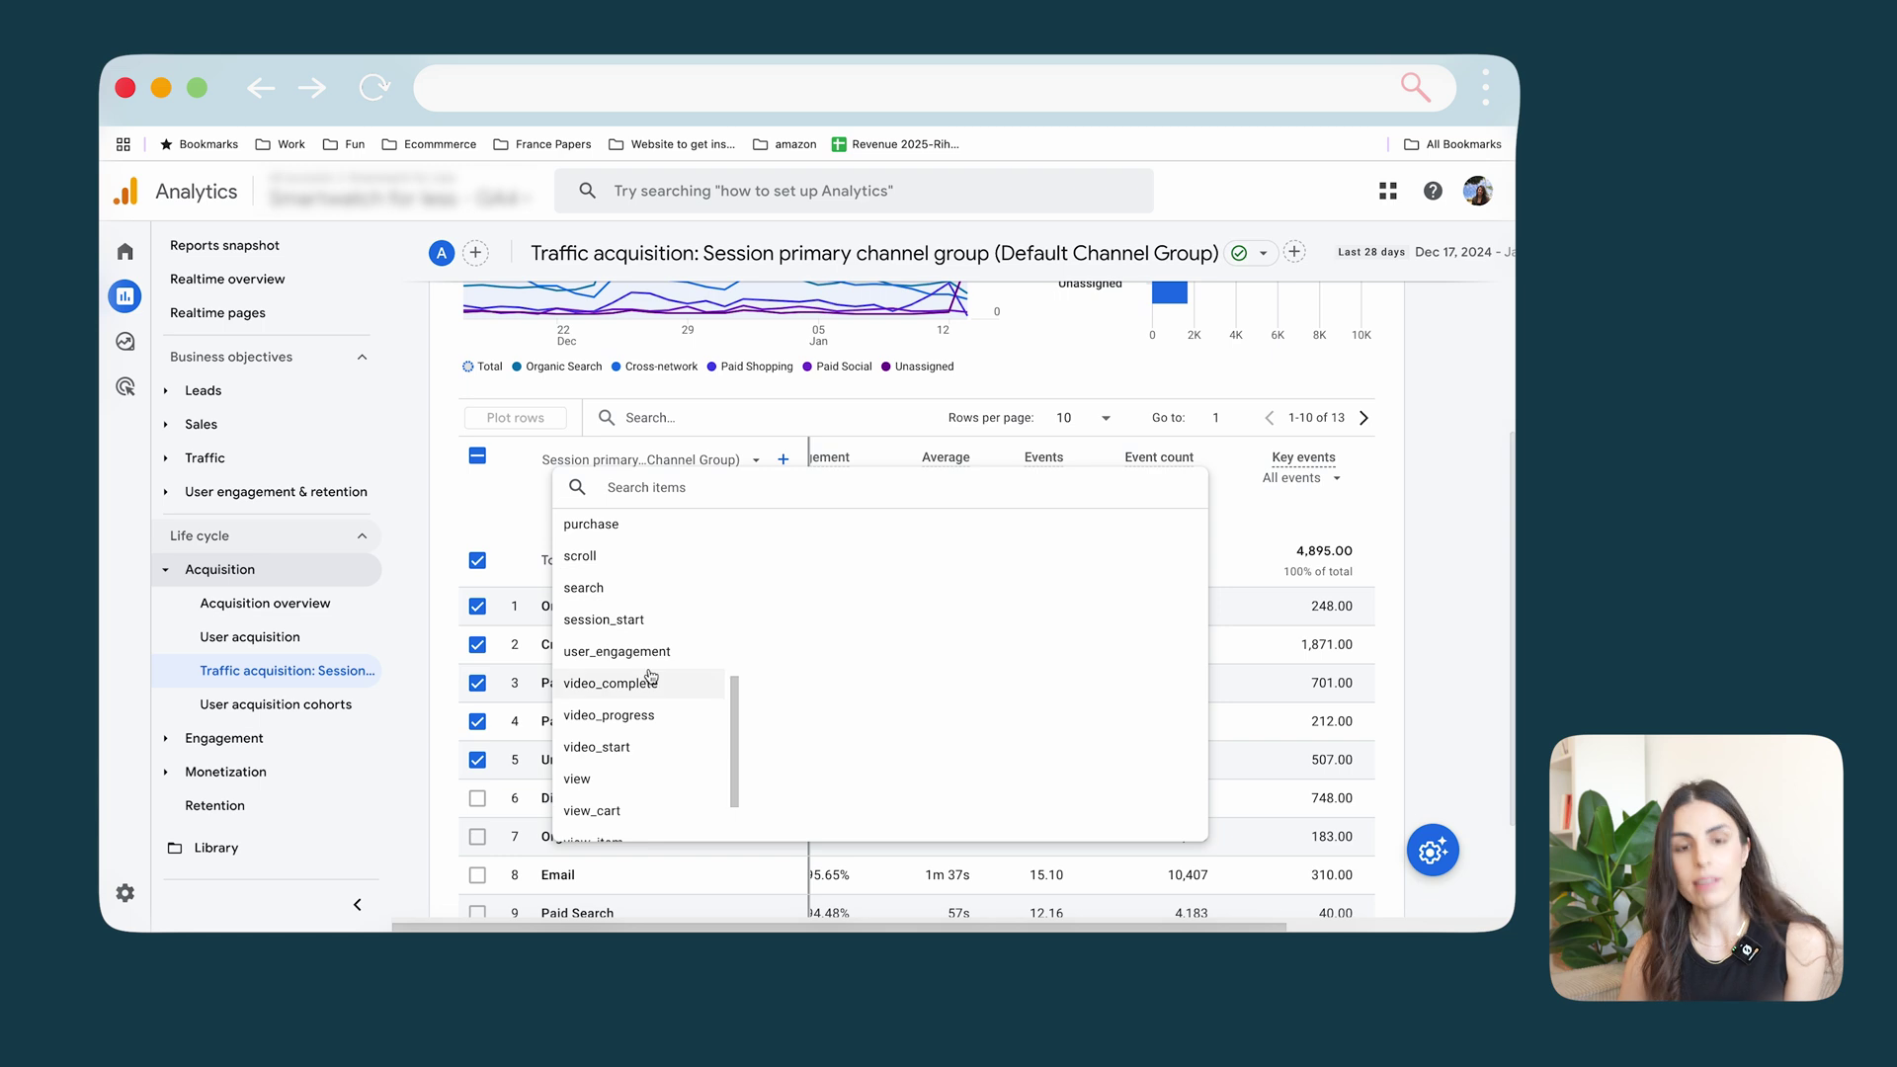
pyautogui.click(1312, 601)
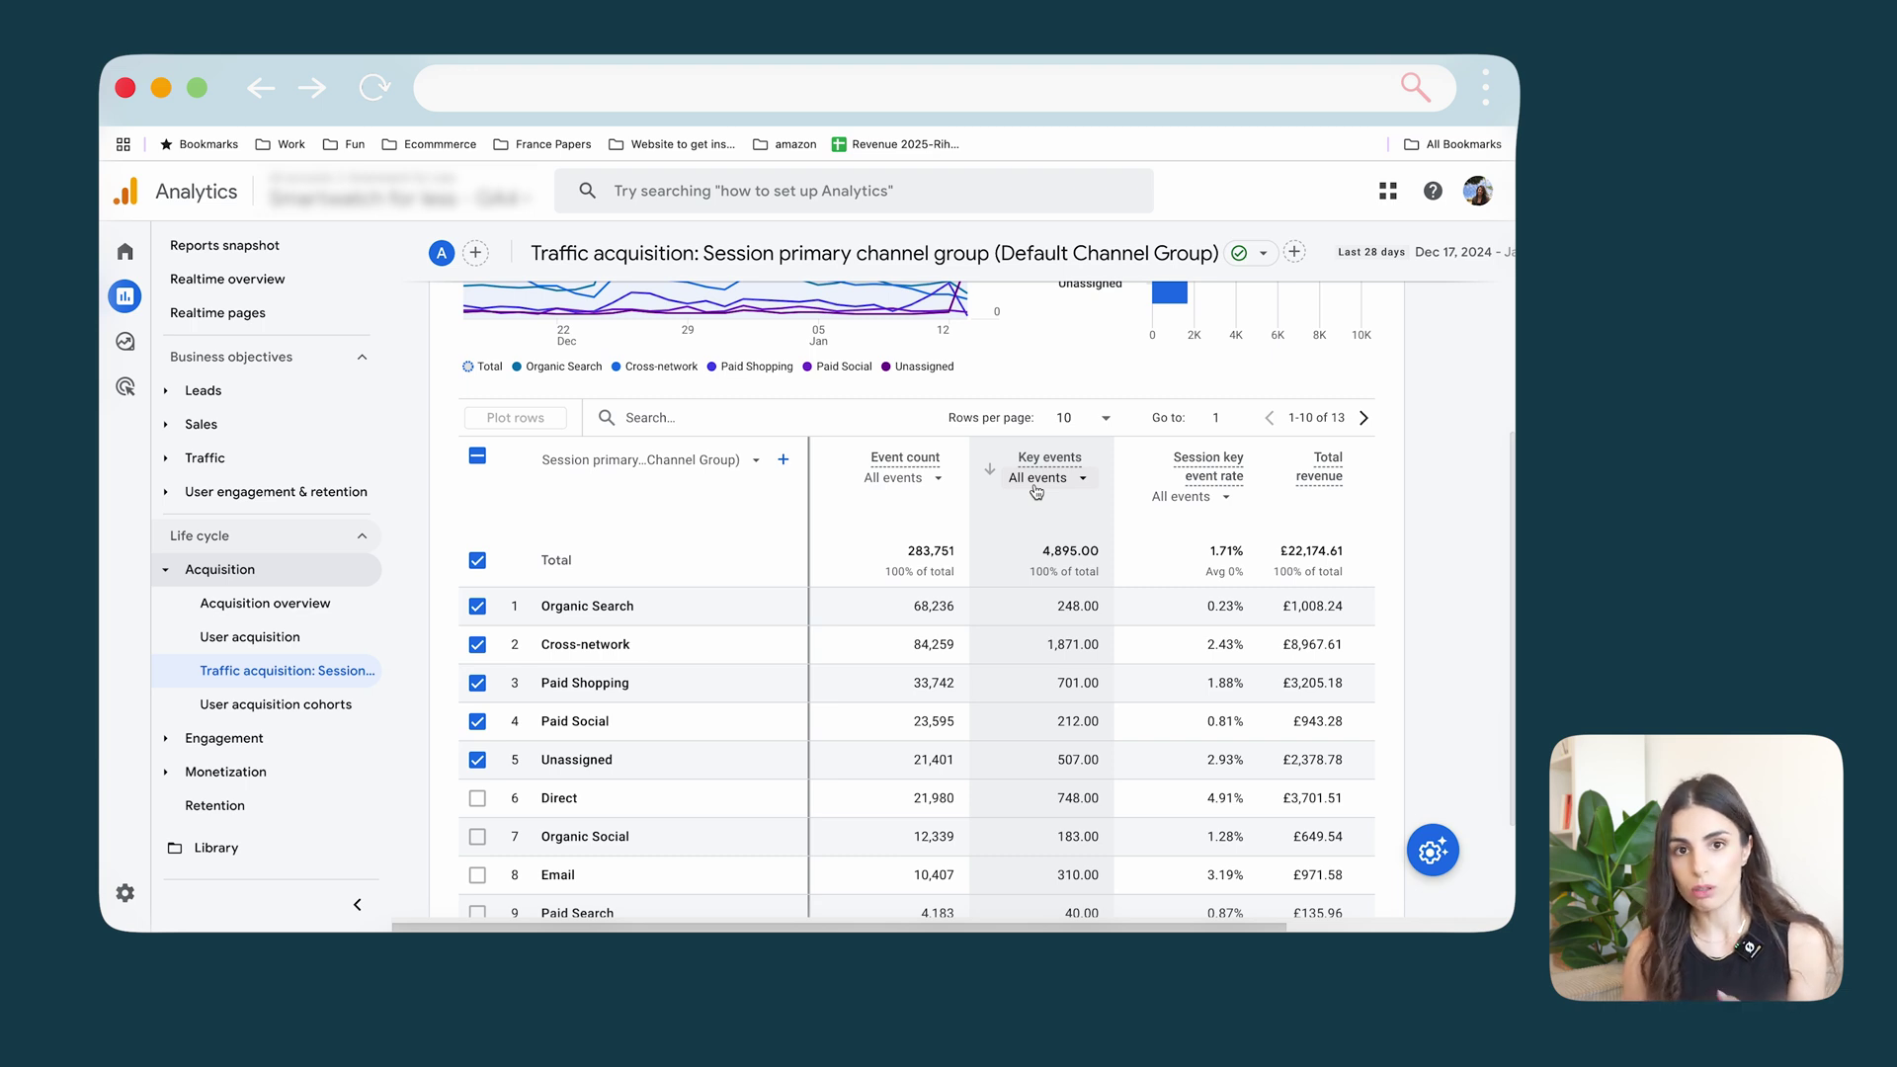
# Open the Traffic acquisition report for customization and view its metrics.
pyautogui.scroll(5, 1036, 491)
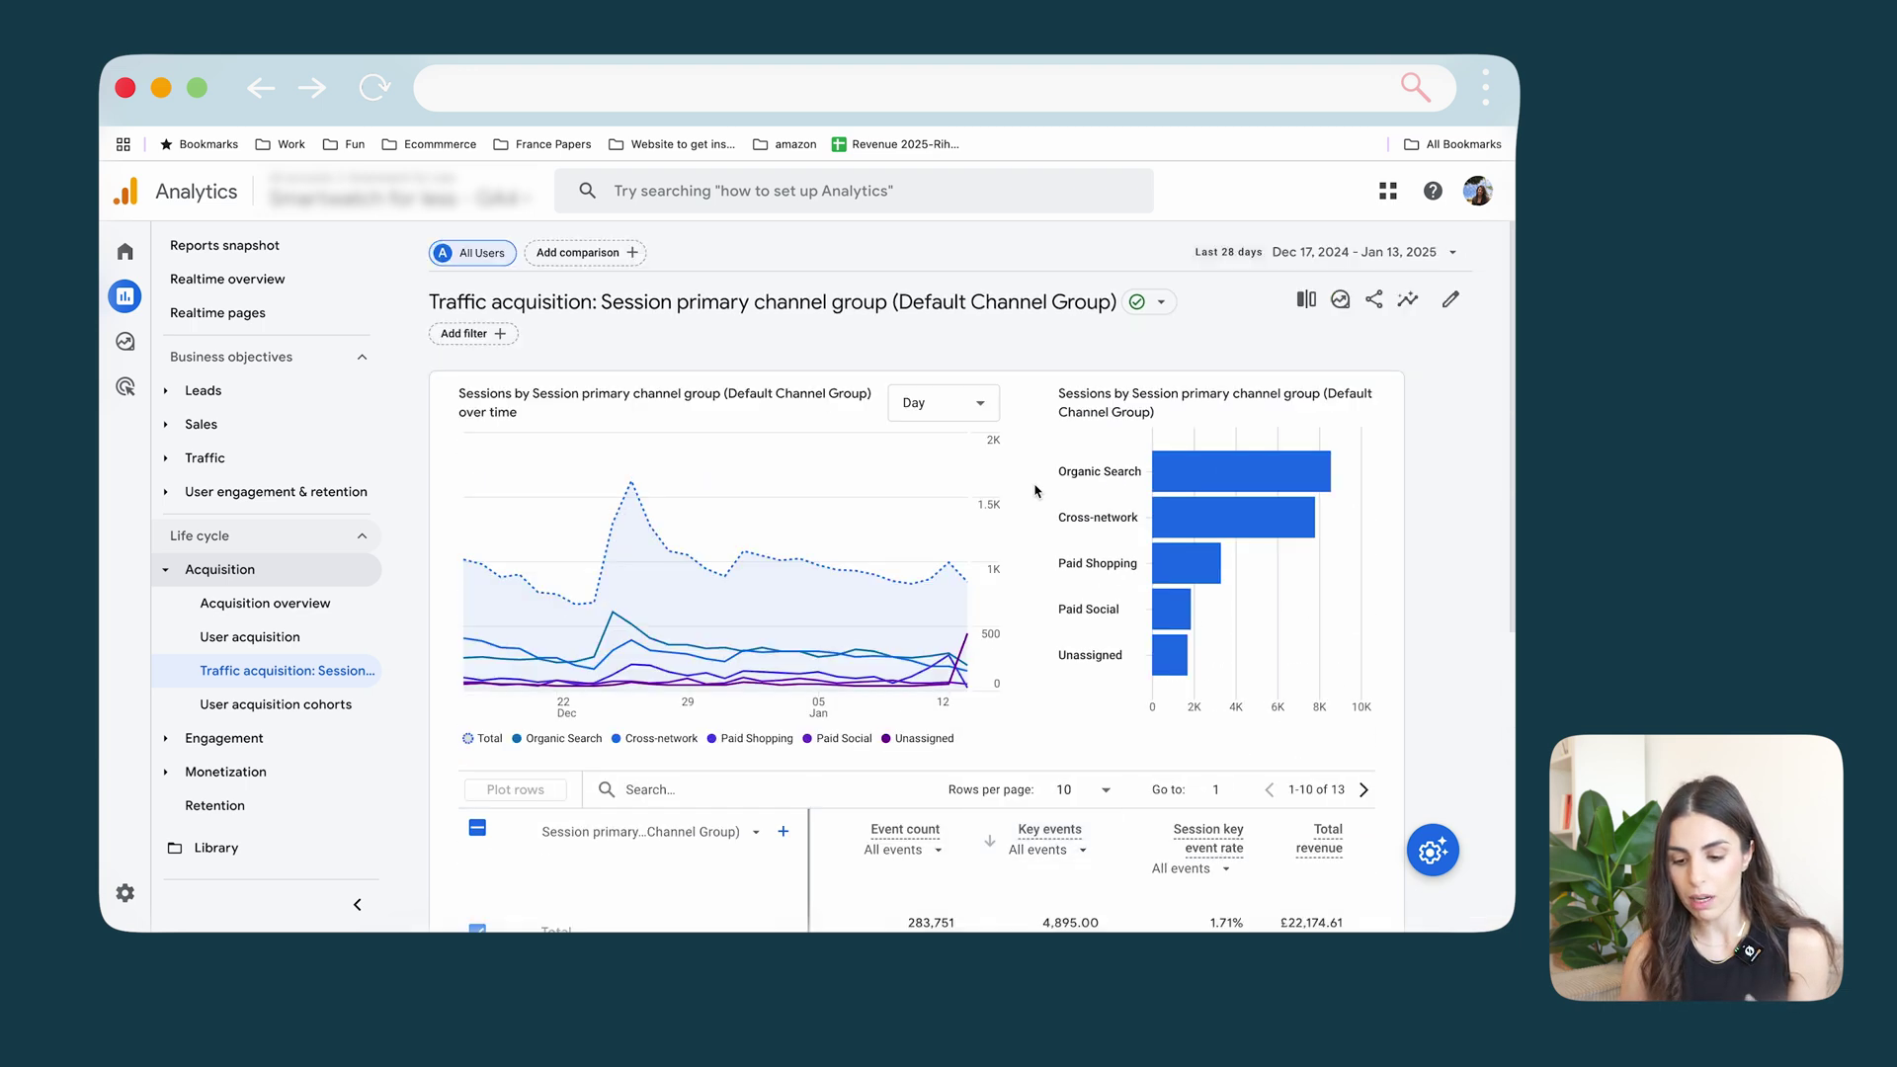
pyautogui.click(1450, 300)
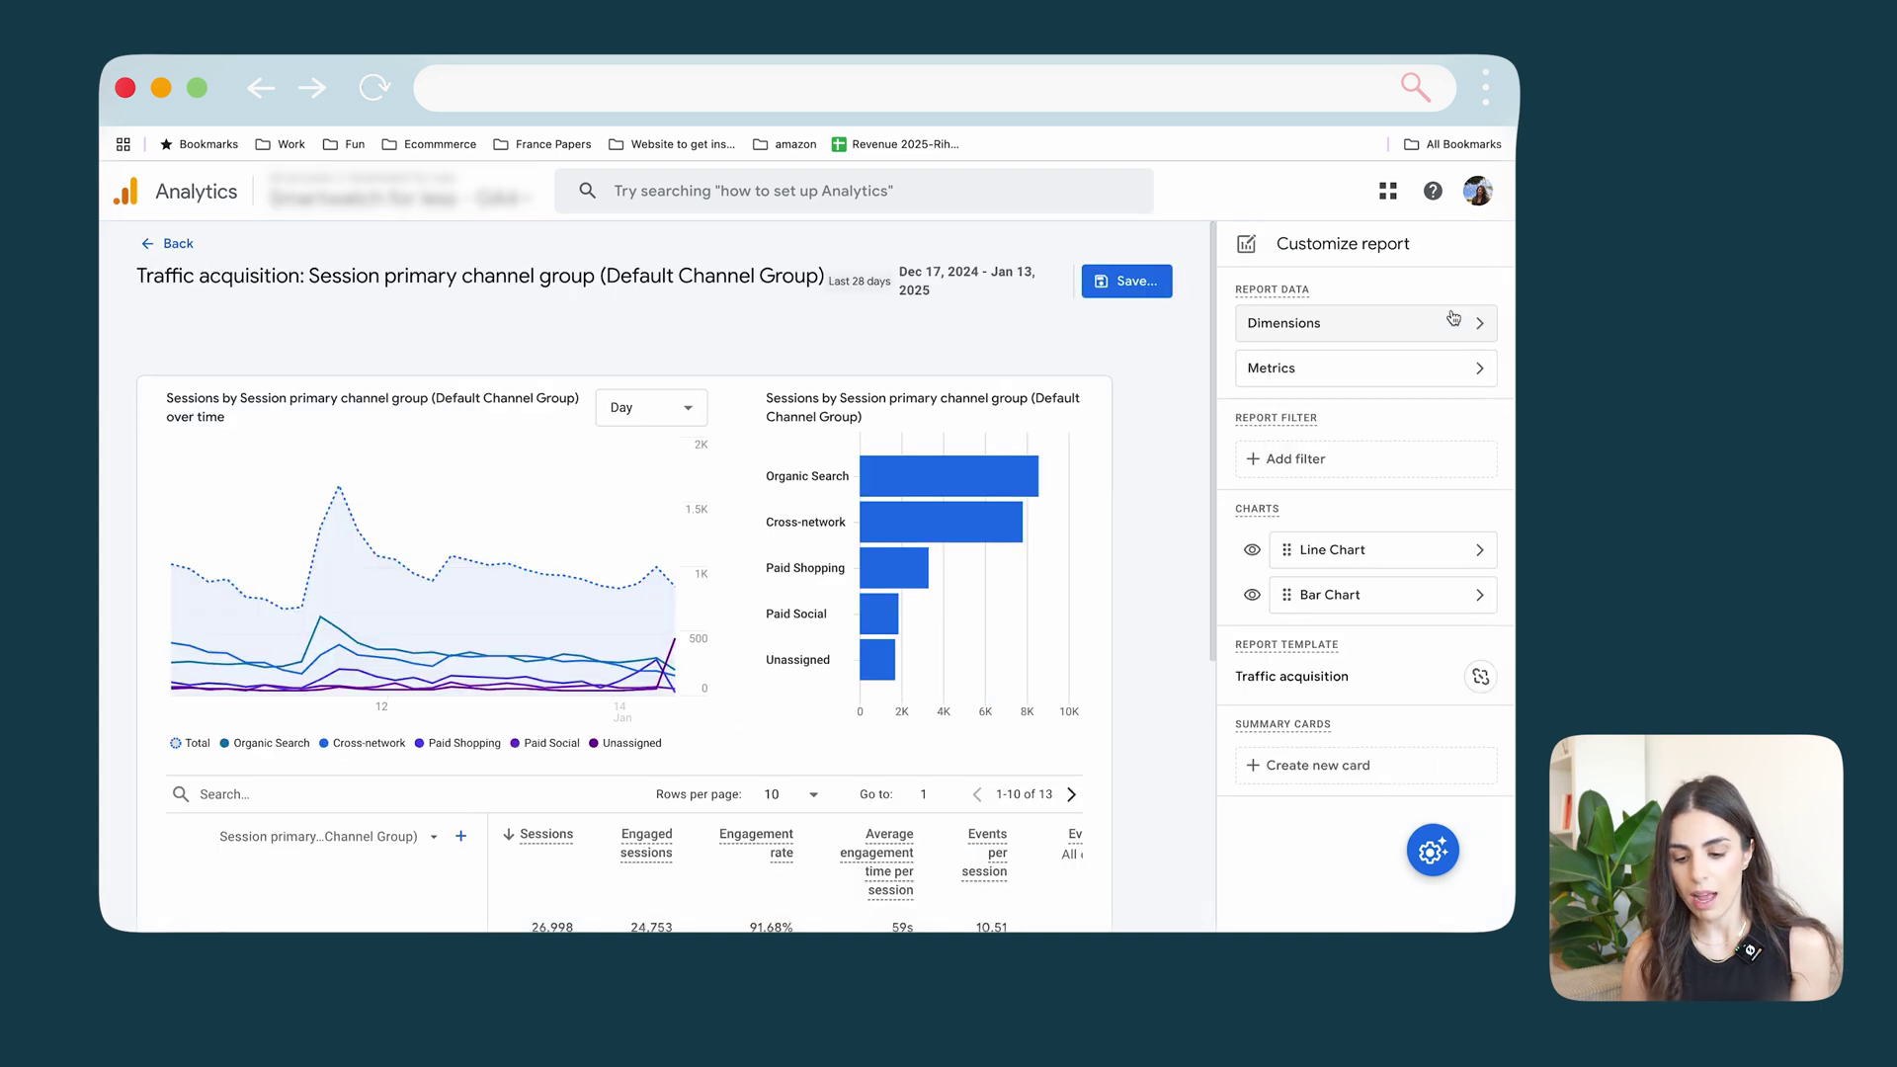
pyautogui.click(1374, 374)
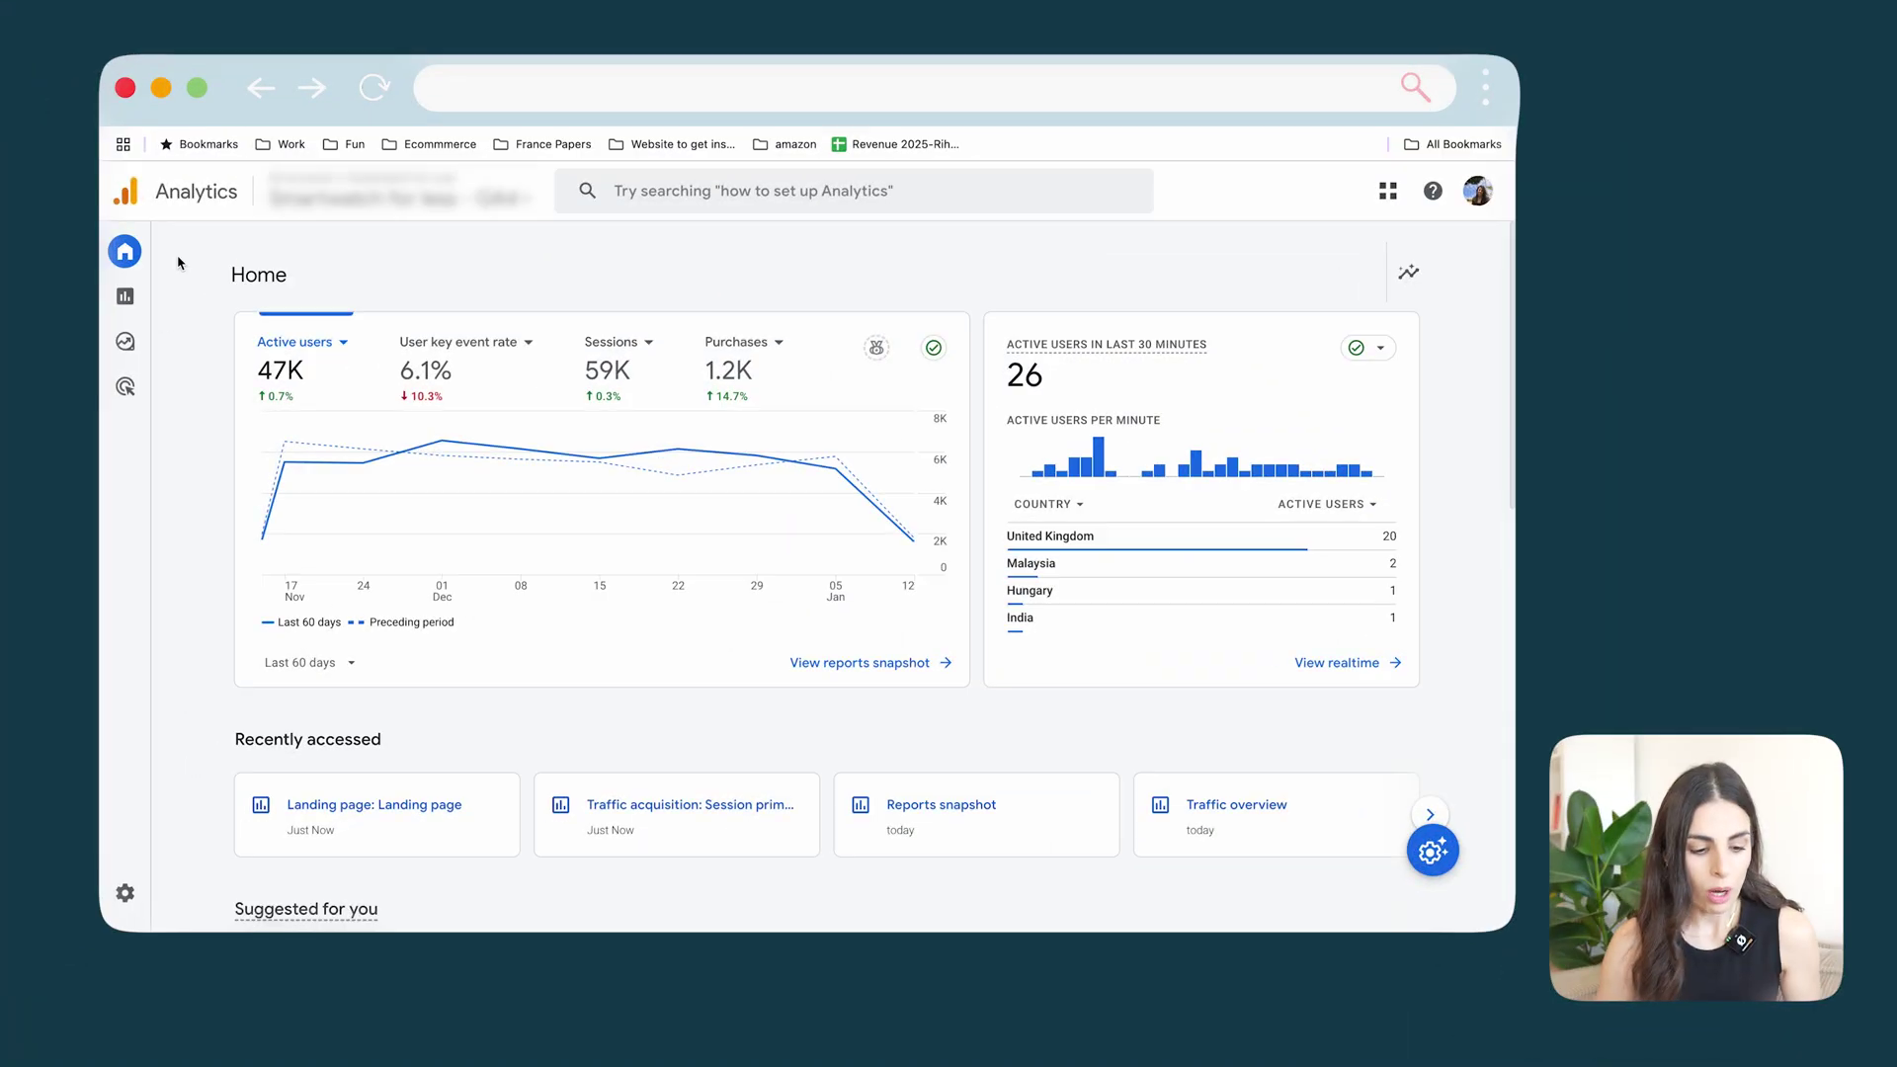
# Go to the Reports section and open the Landing page report under Engagement.
pyautogui.moveTo(142, 260)
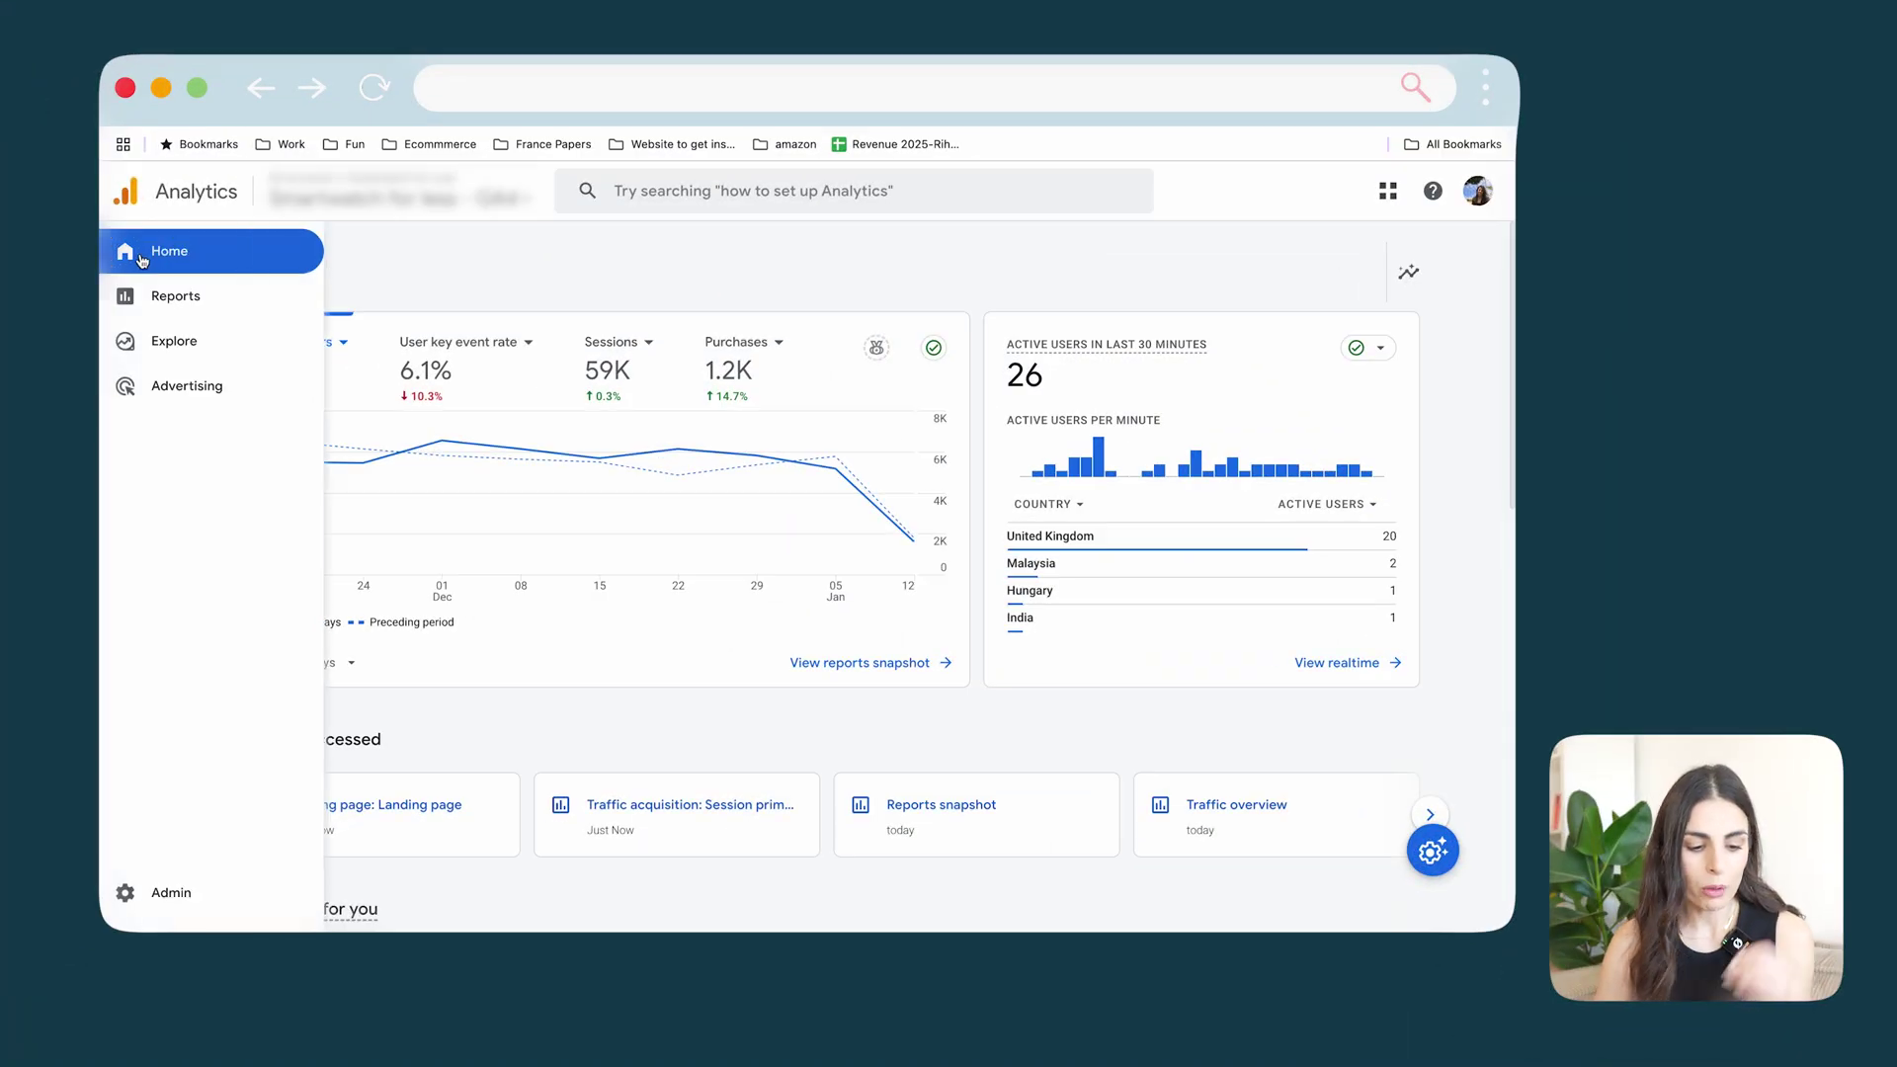
pyautogui.click(178, 296)
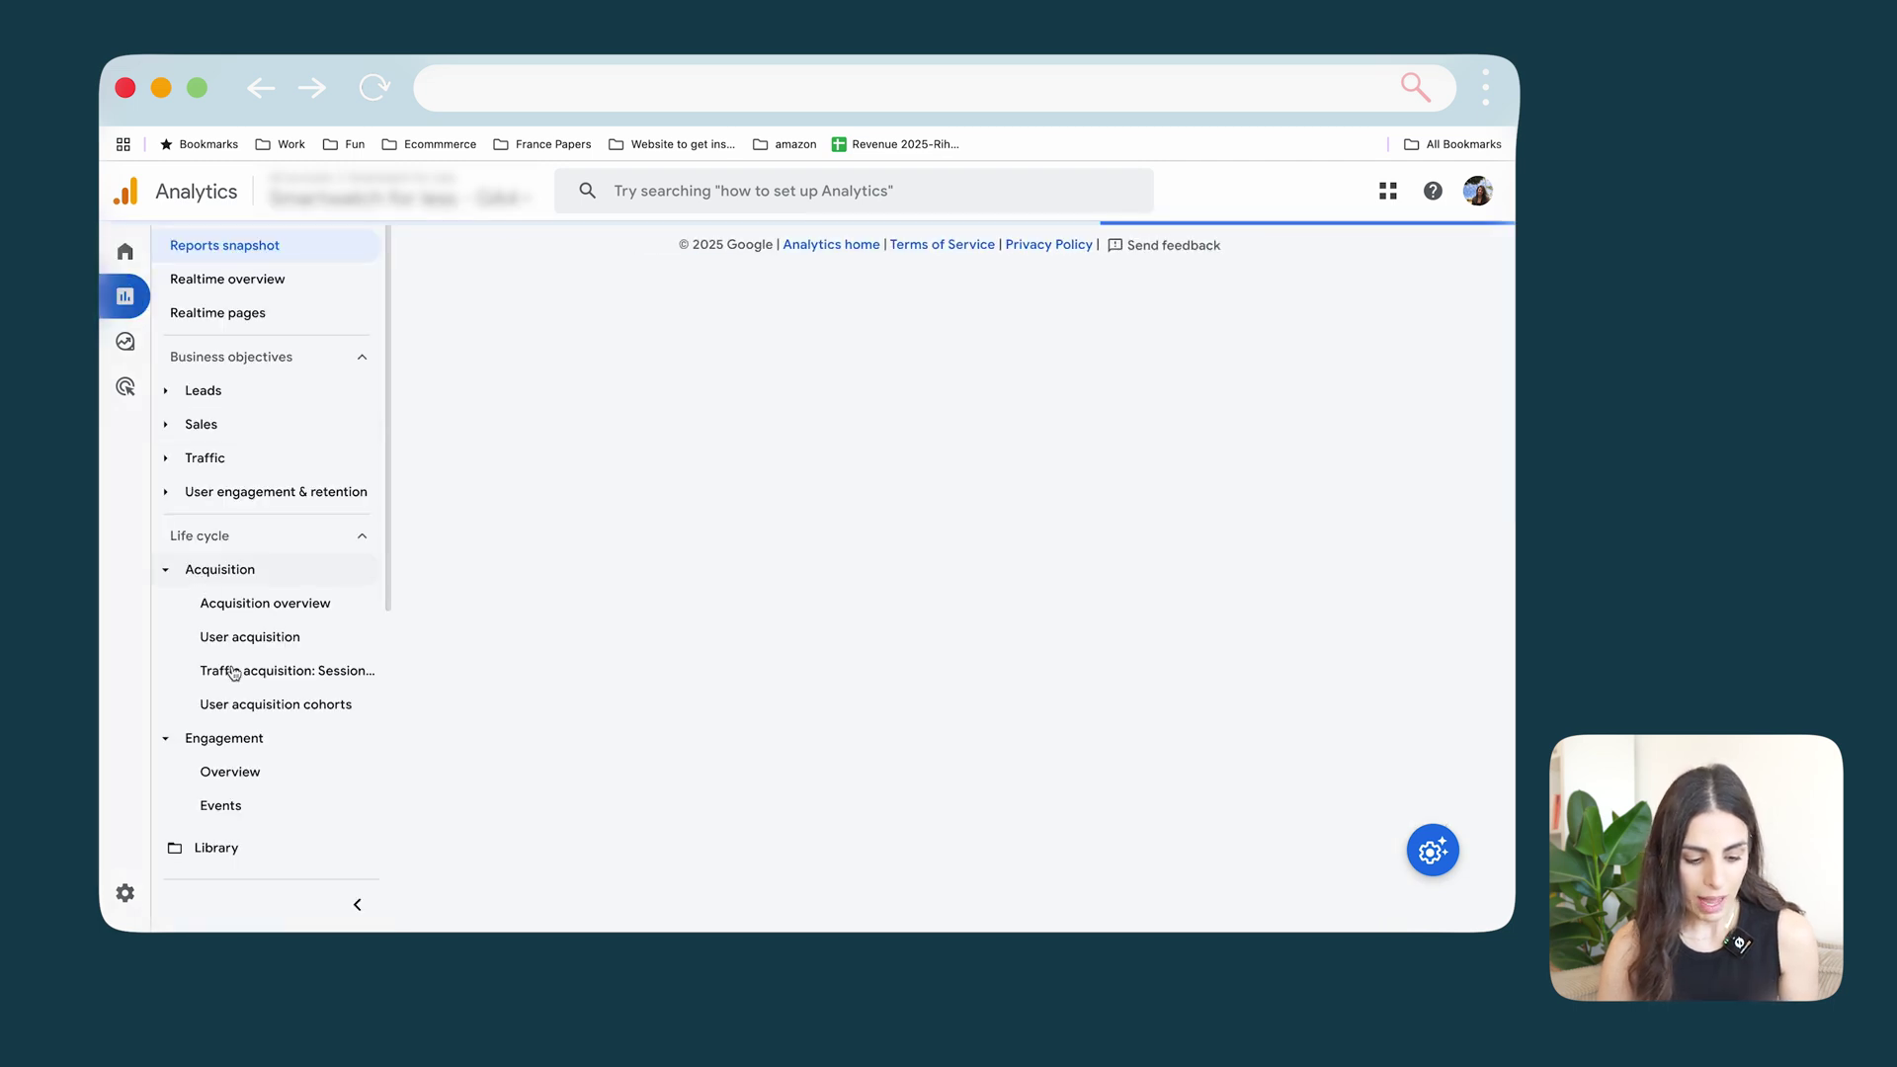
pyautogui.scroll(-2, 233, 673)
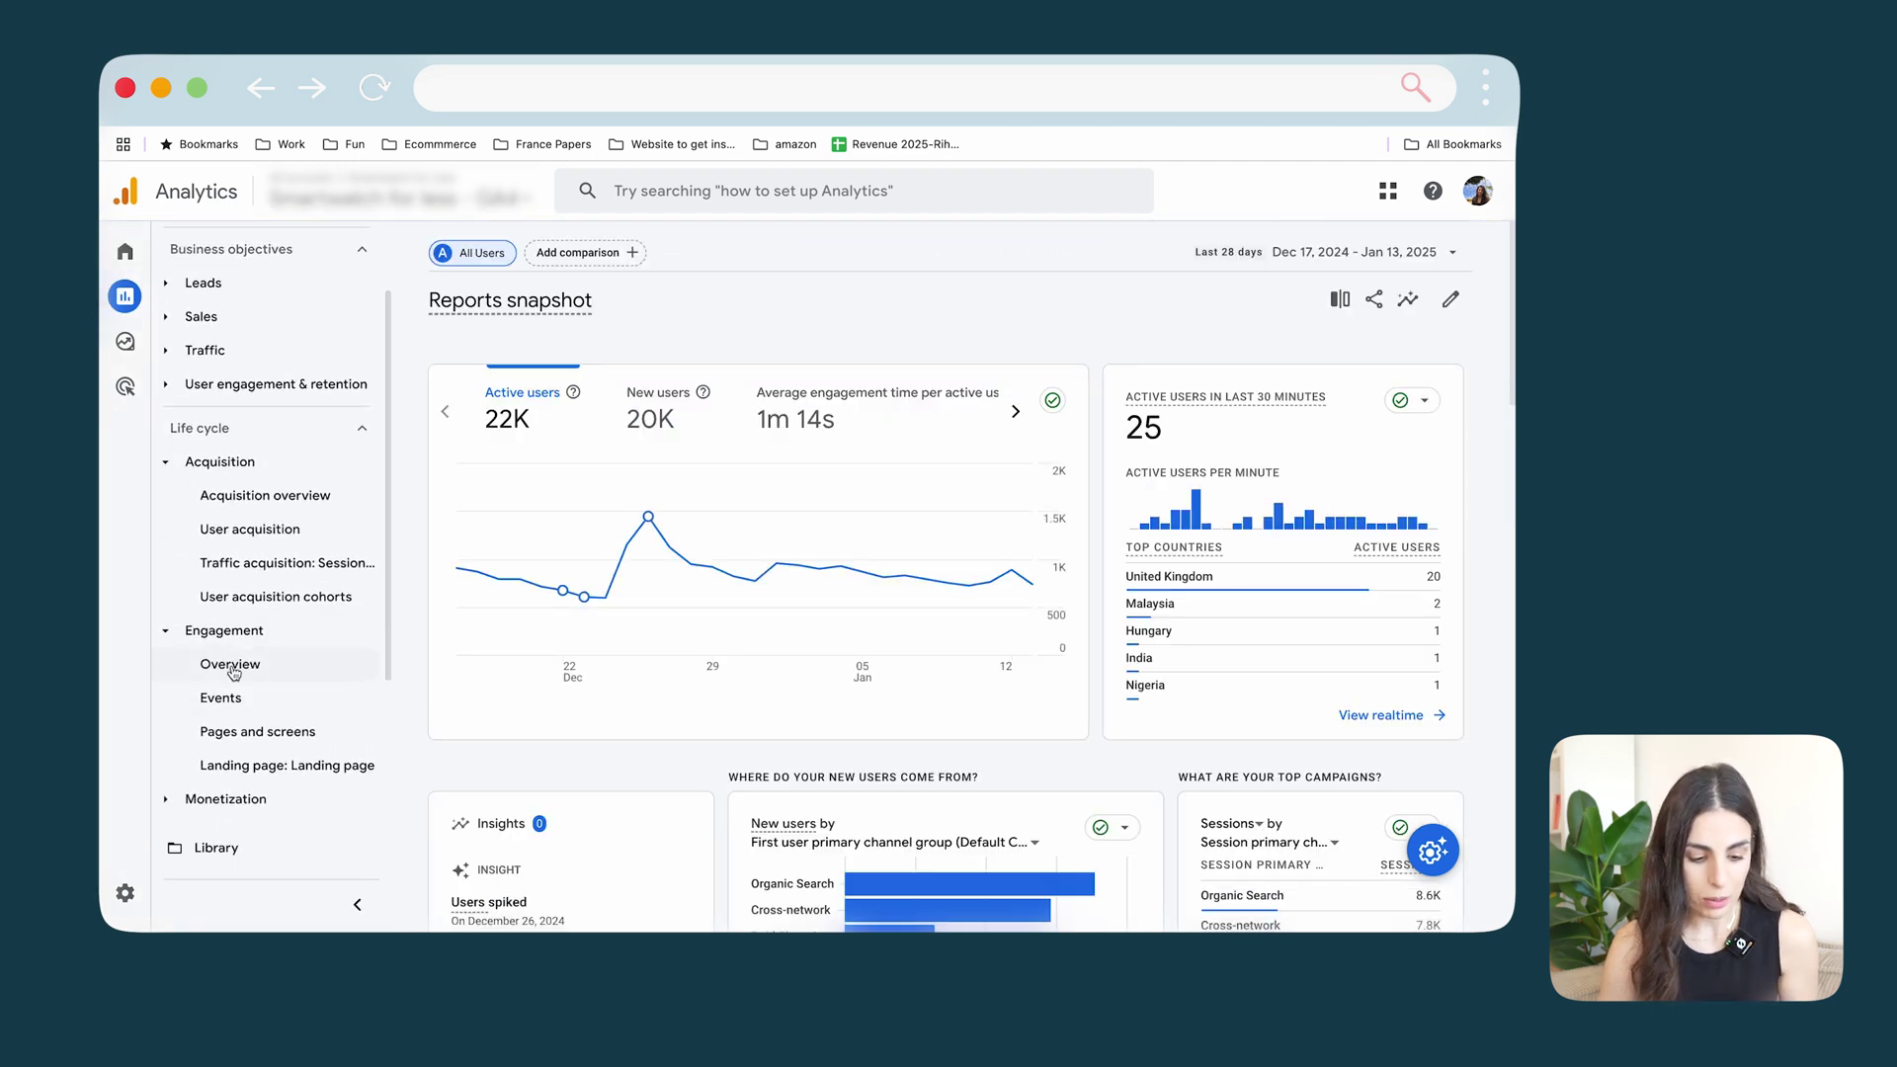
pyautogui.scroll(-1, 233, 673)
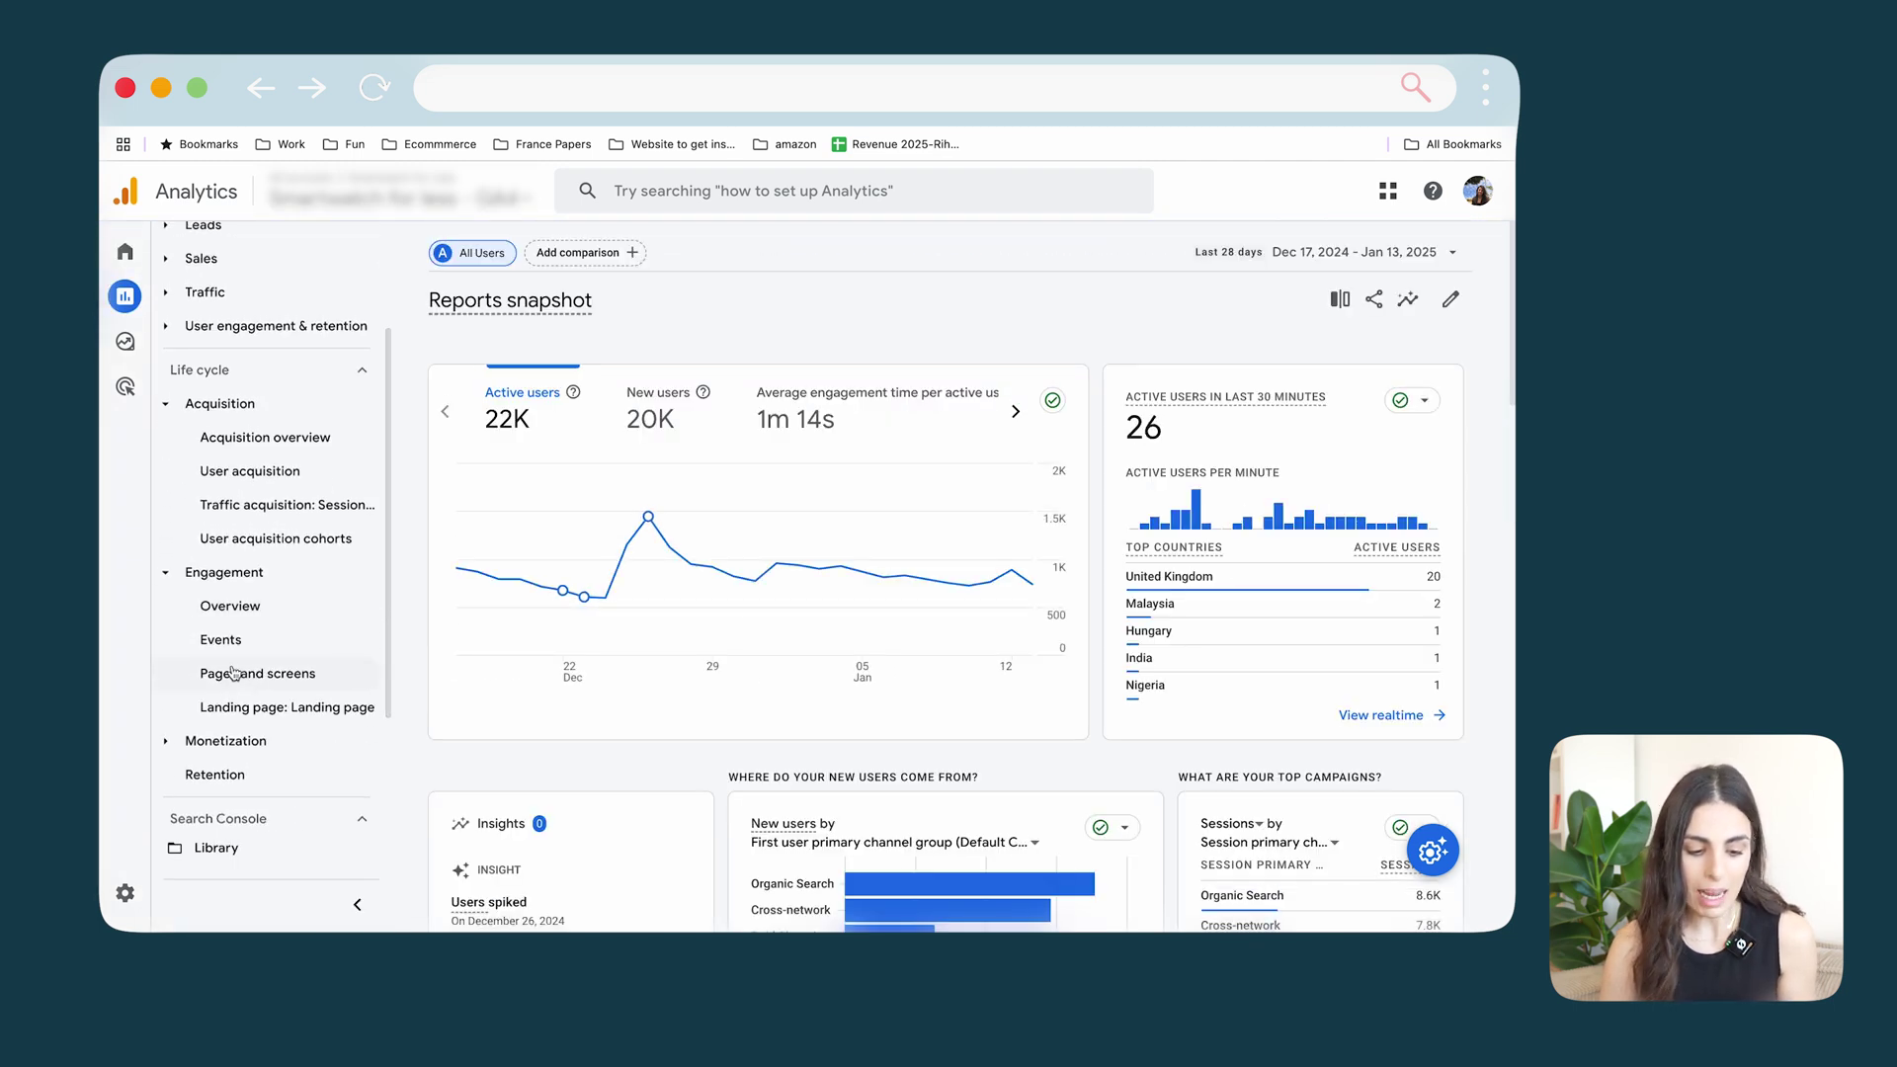
pyautogui.click(312, 722)
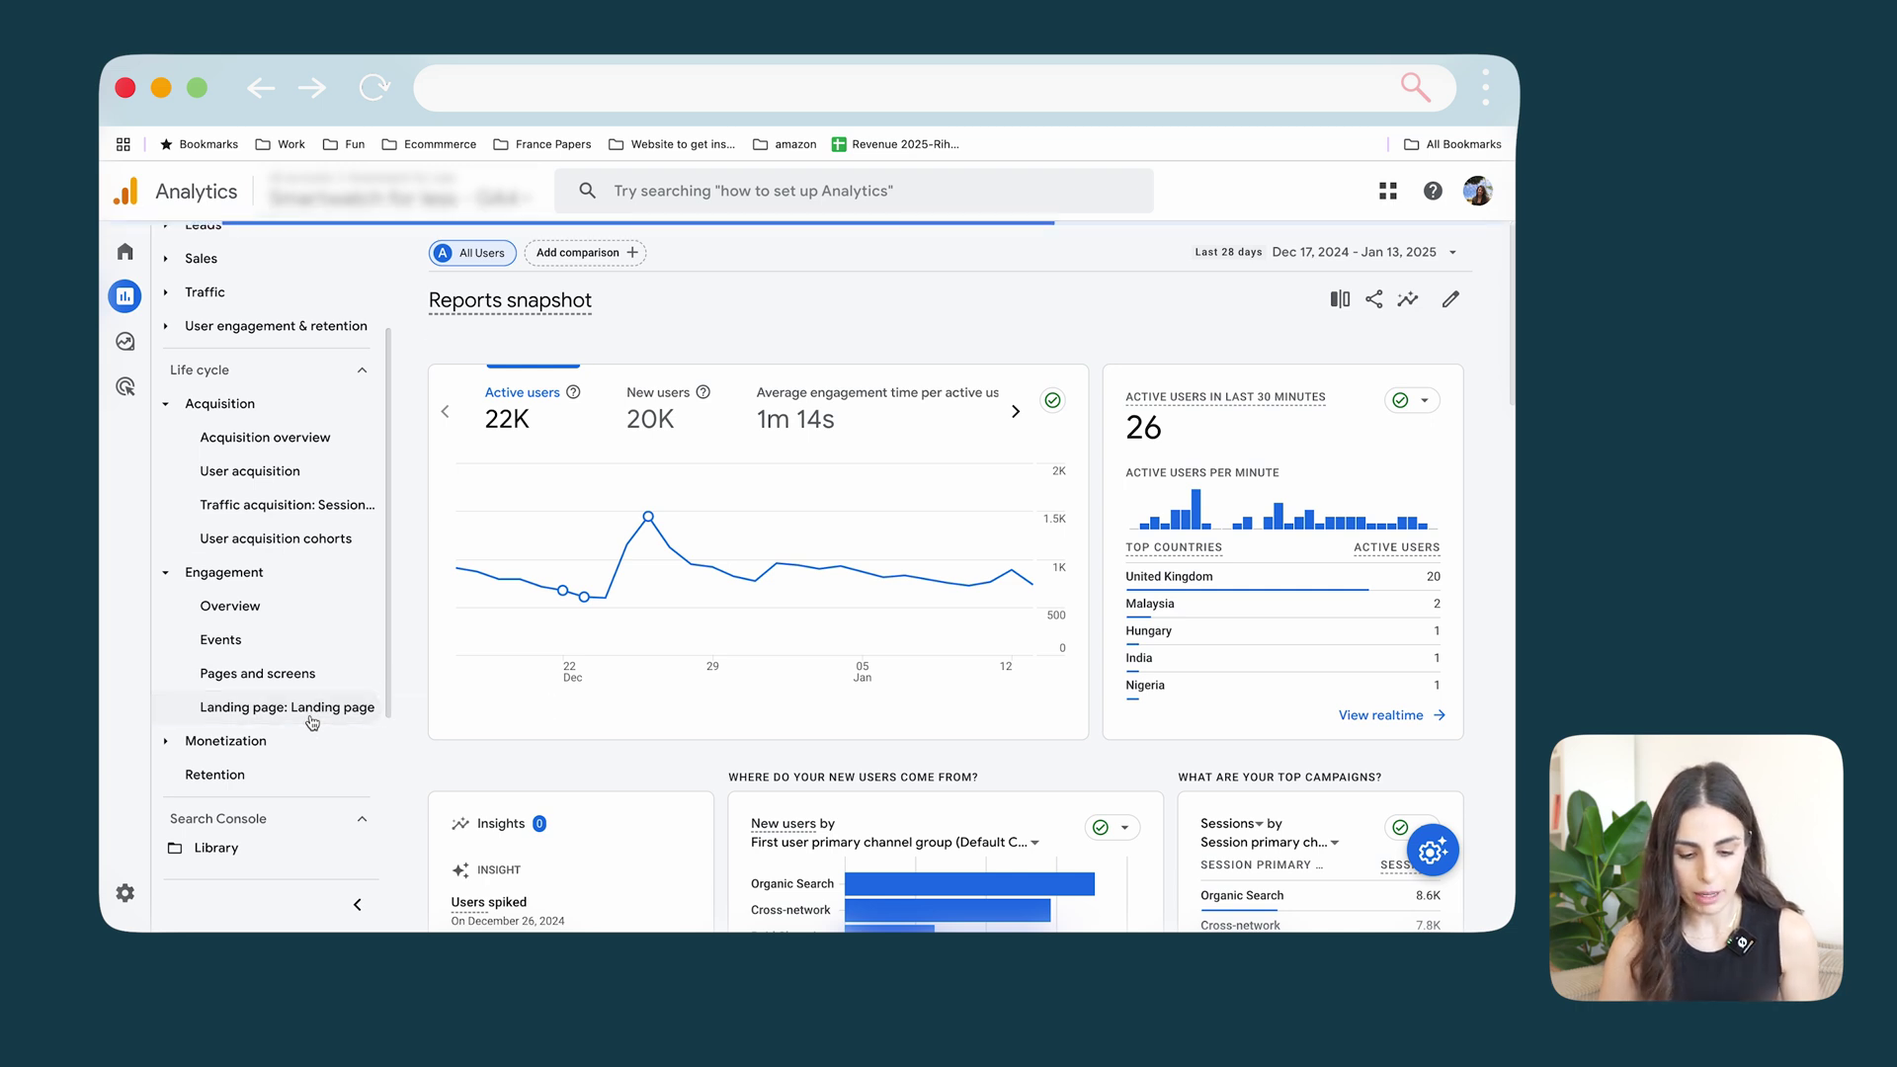
# Review the landing page table's metrics and restrict its Session key event rate column to a single key event.
pyautogui.scroll(-5, 751, 642)
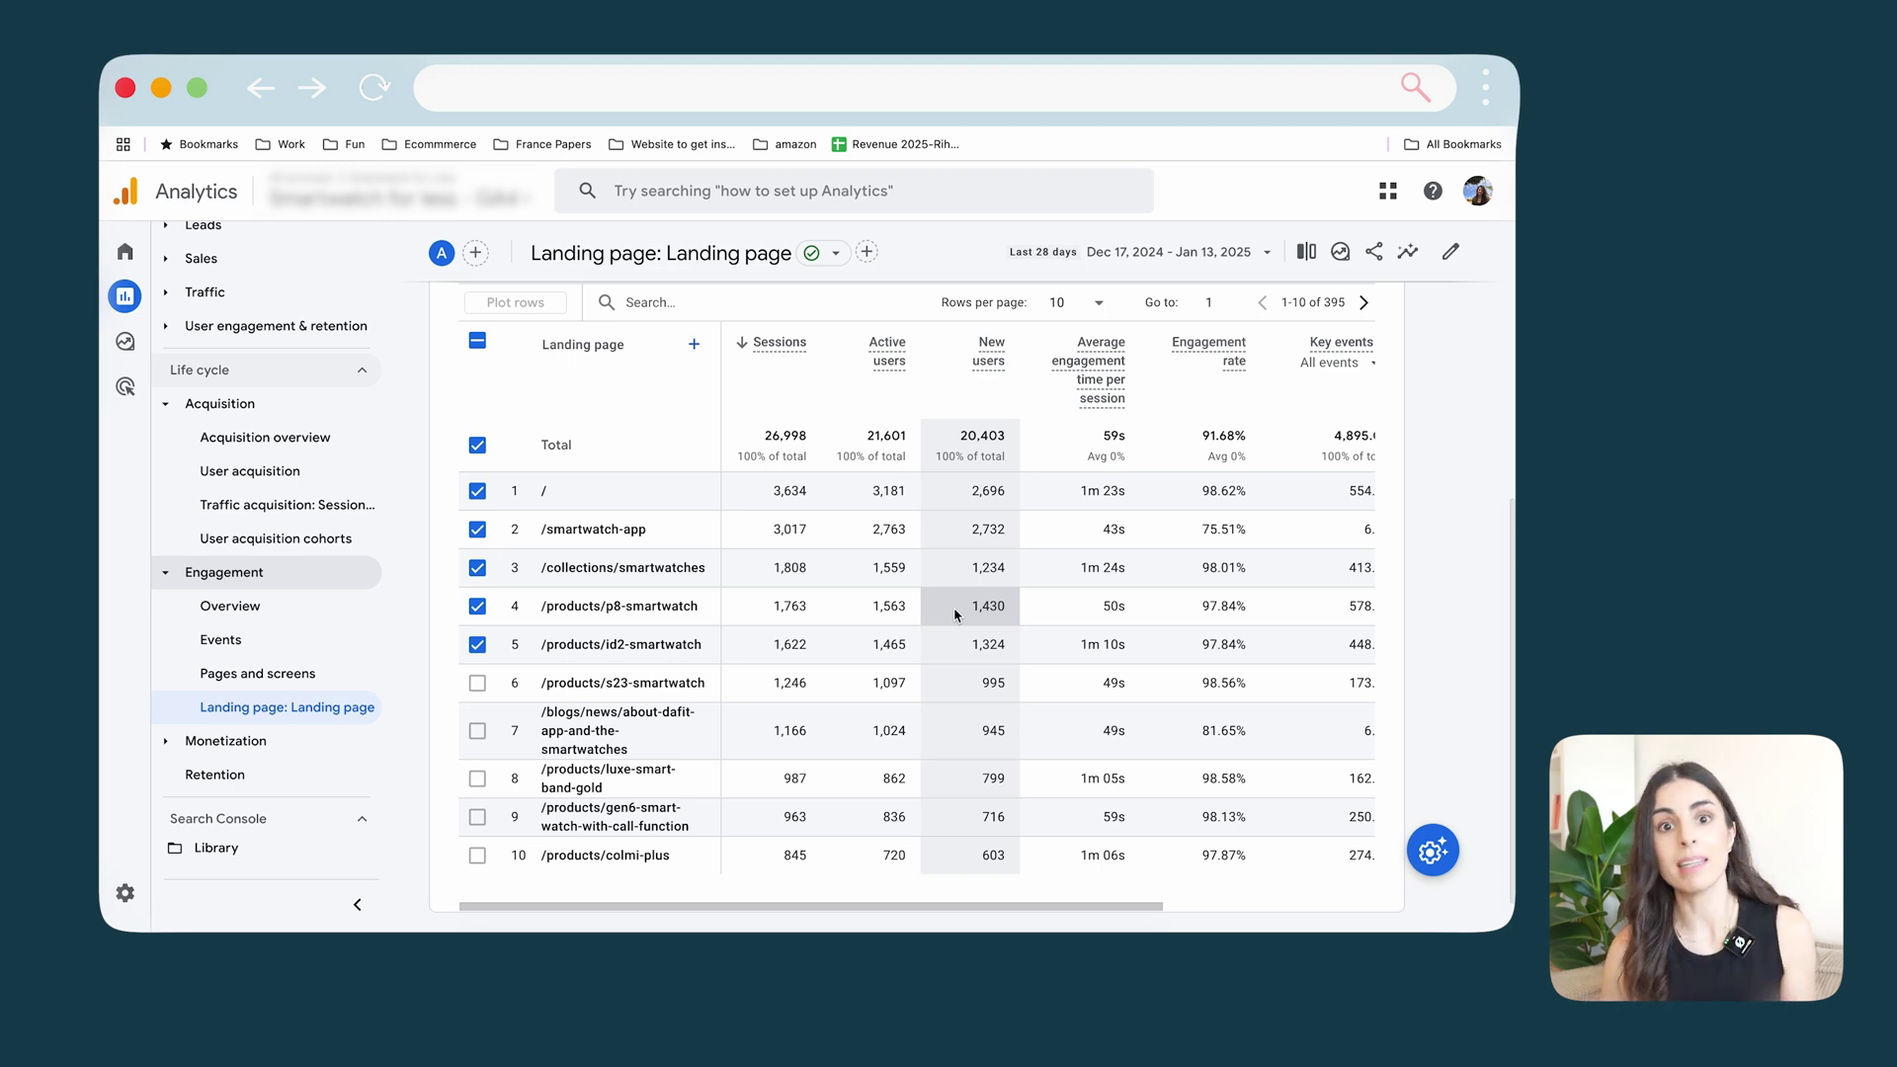
pyautogui.hscroll(5, 1234, 531)
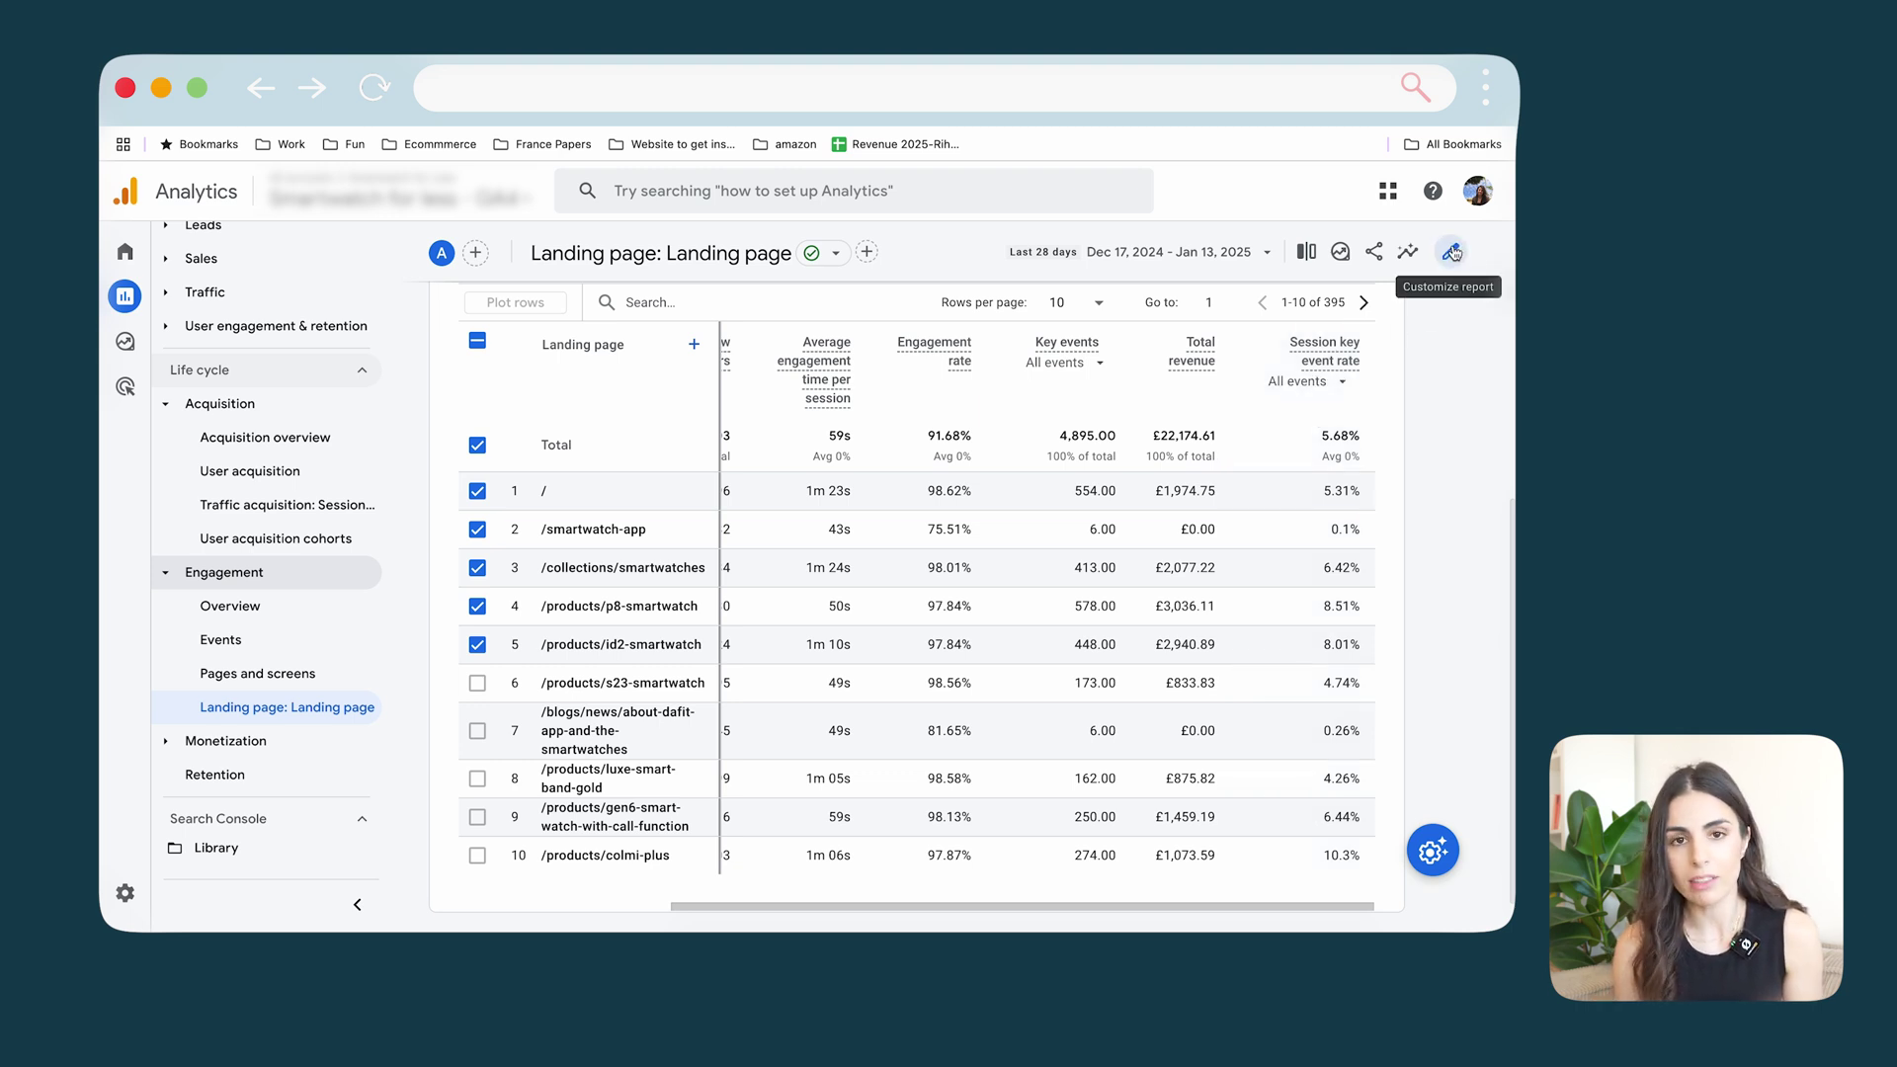
pyautogui.click(1302, 382)
pyautogui.click(802, 462)
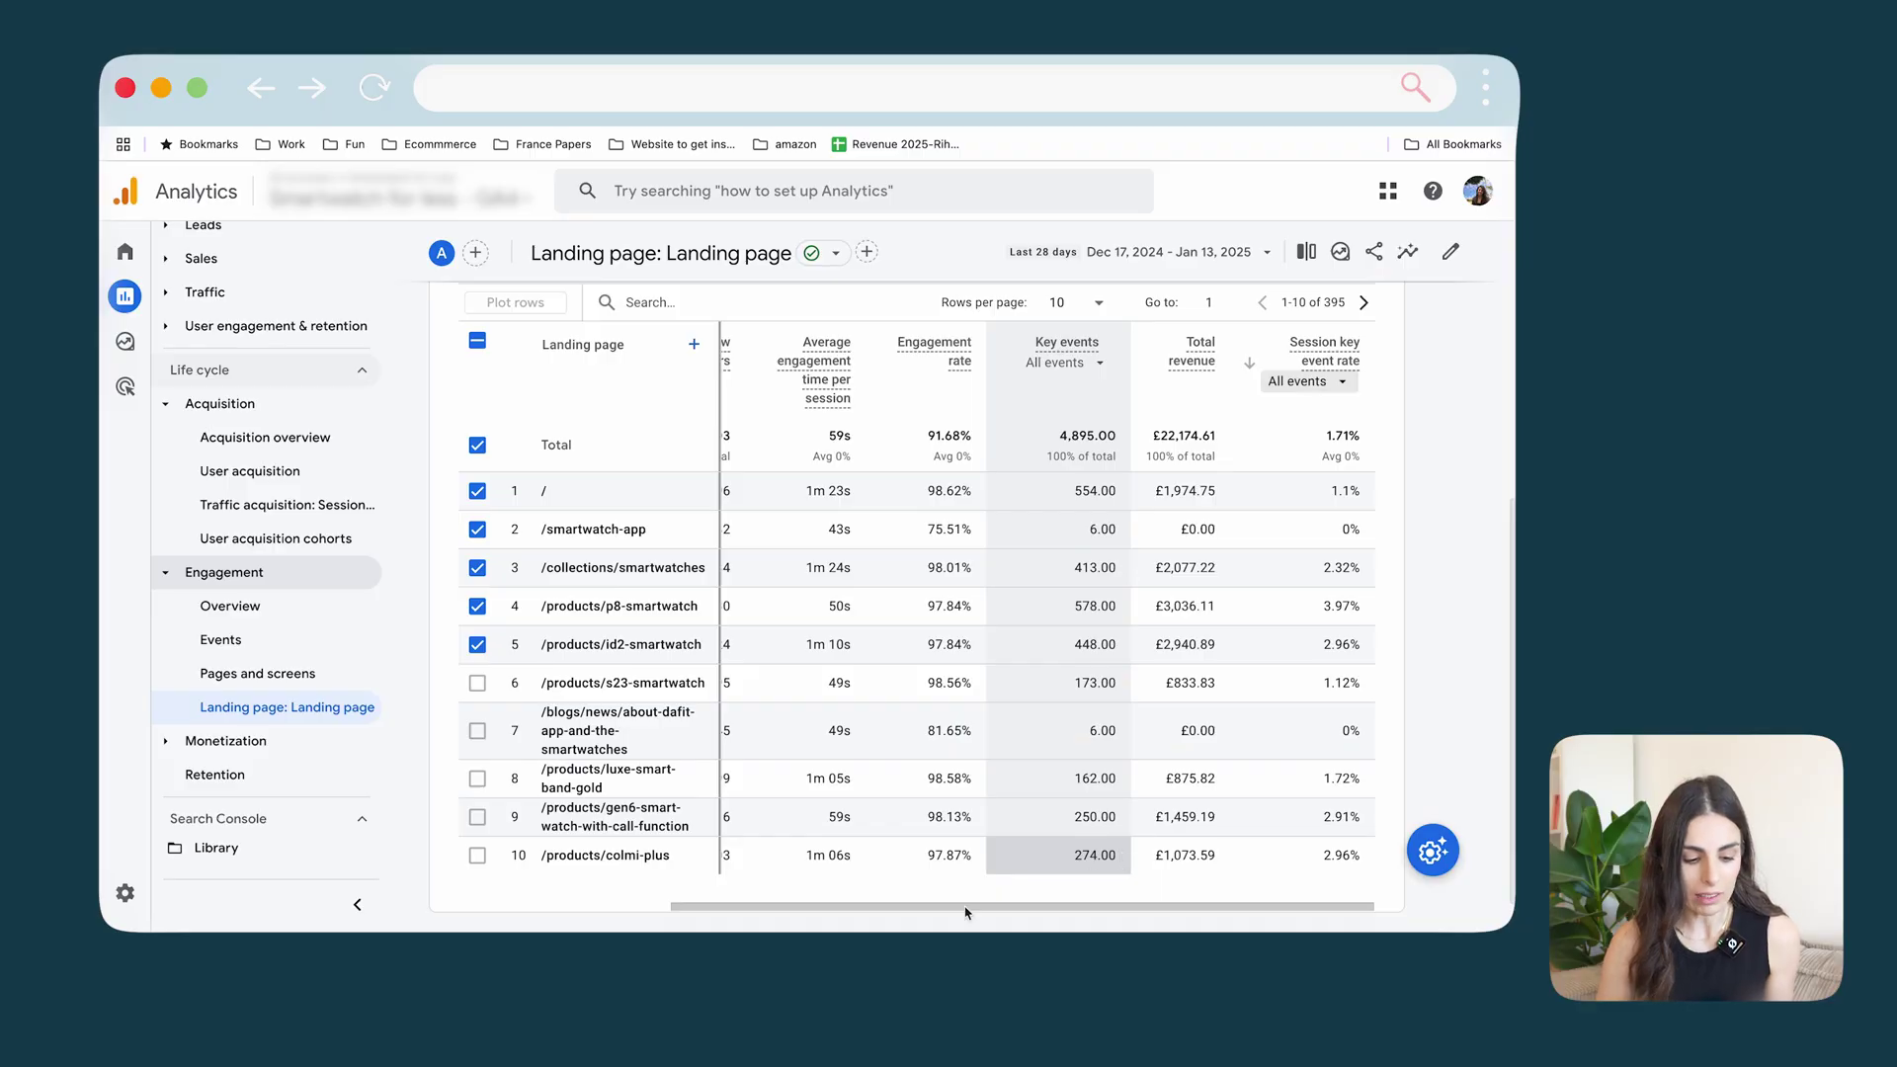
# Open the Purchase journey report under Monetization and examine the funnel from session start to purchase.
pyautogui.moveTo(99, 825)
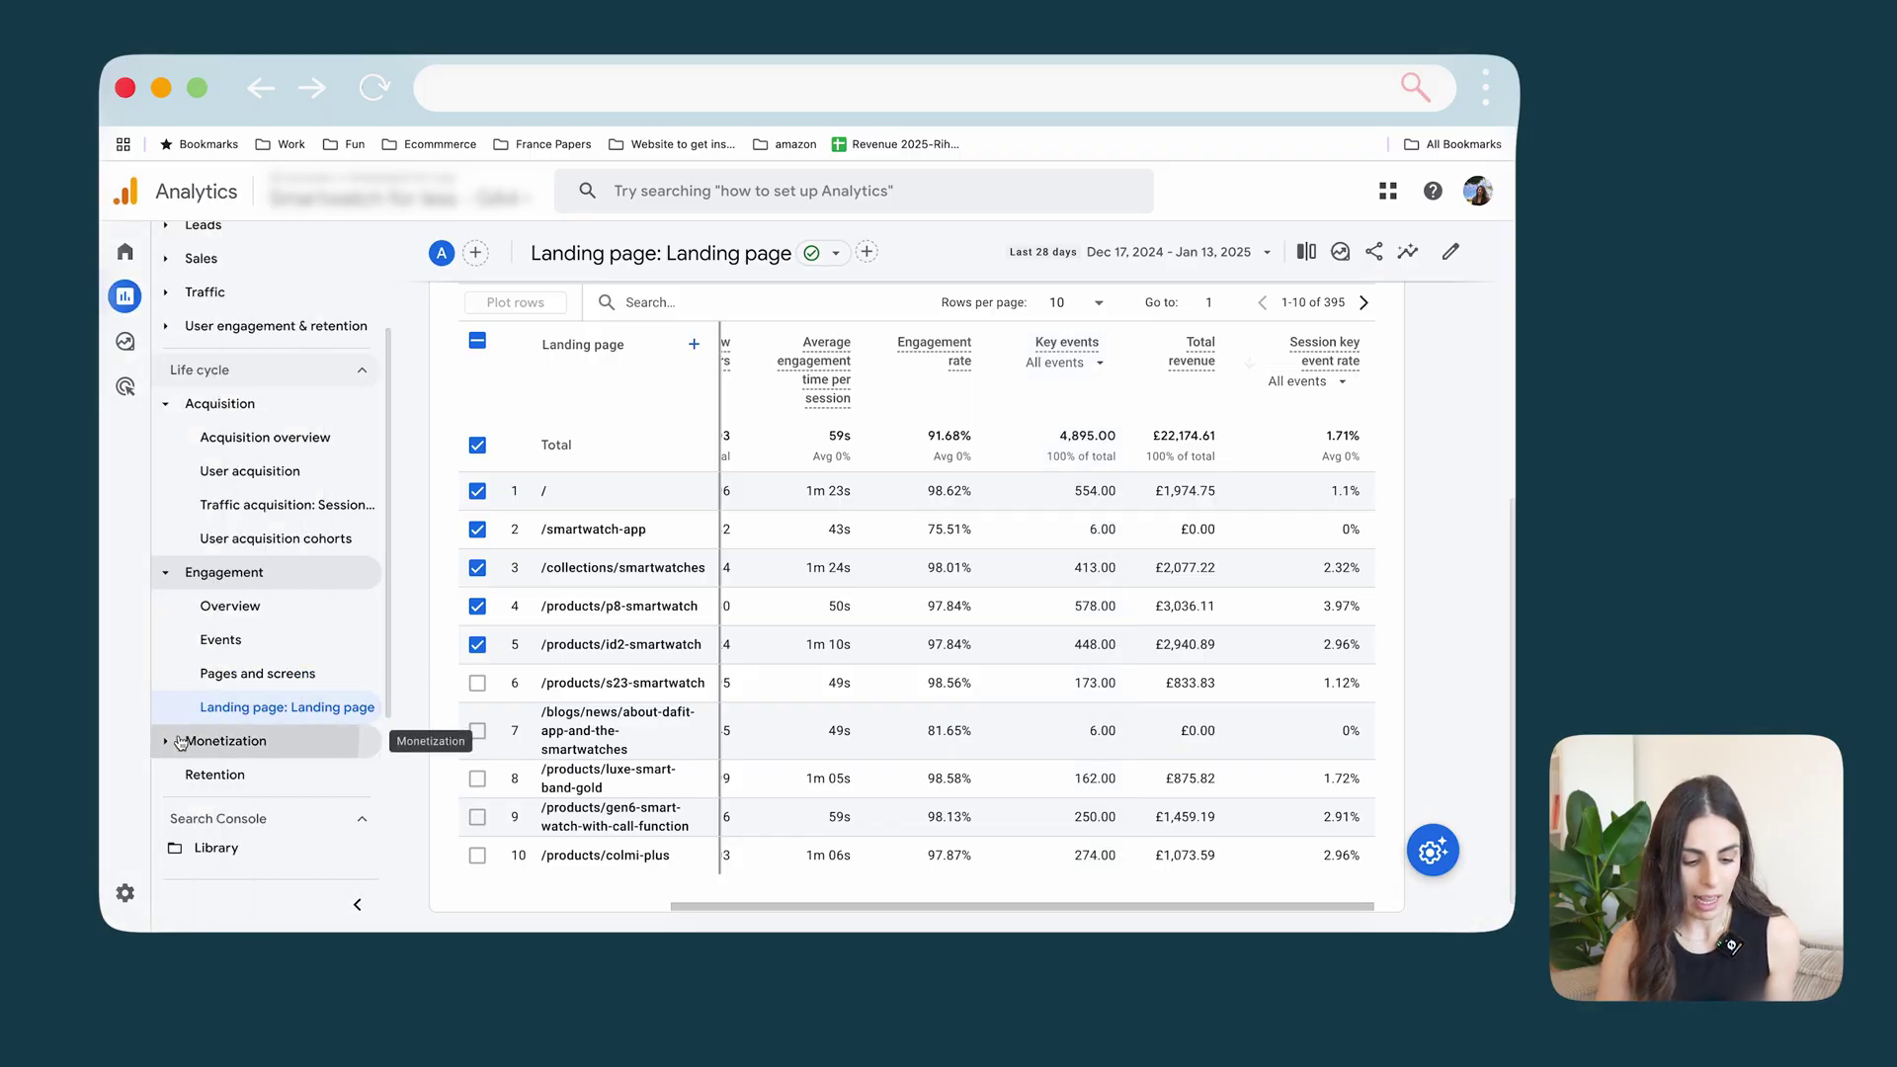
pyautogui.scroll(-4, 292, 719)
pyautogui.click(303, 488)
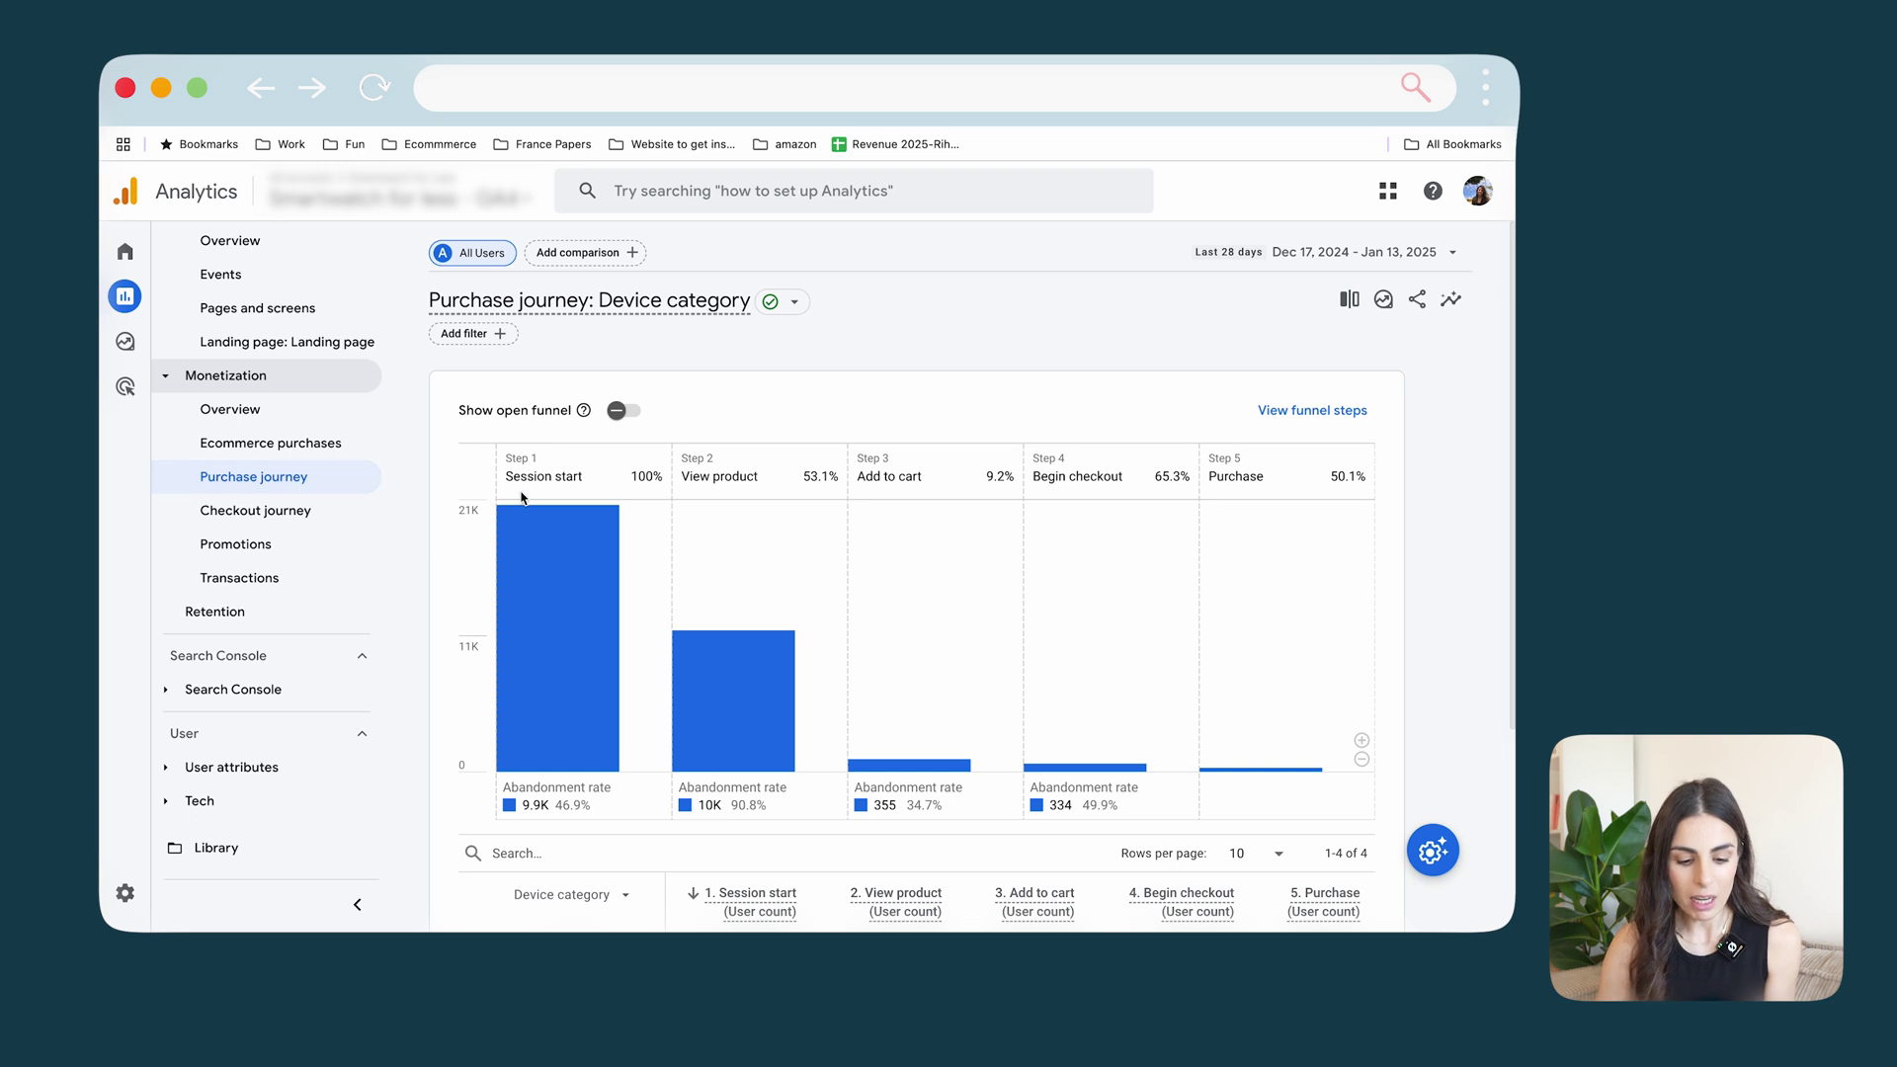
pyautogui.moveTo(575, 569)
pyautogui.scroll(-2, 575, 569)
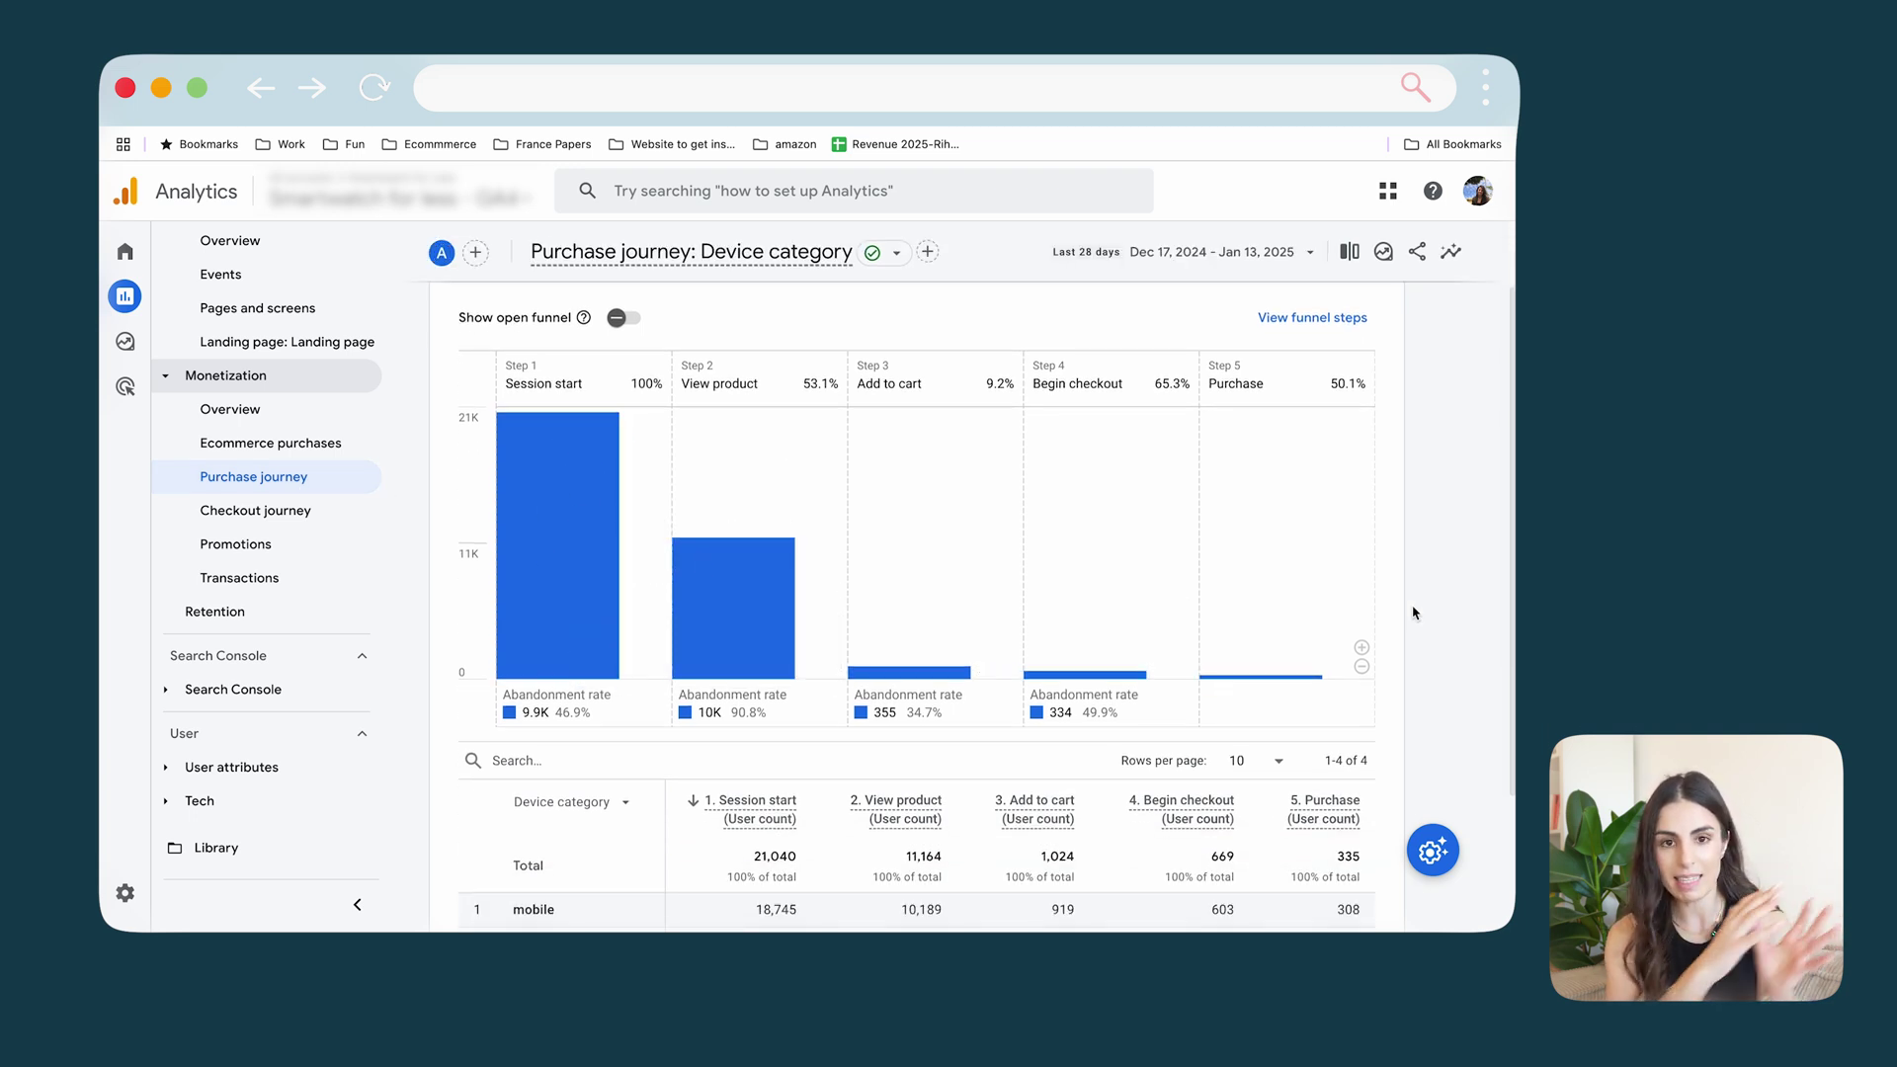
pyautogui.moveTo(596, 610)
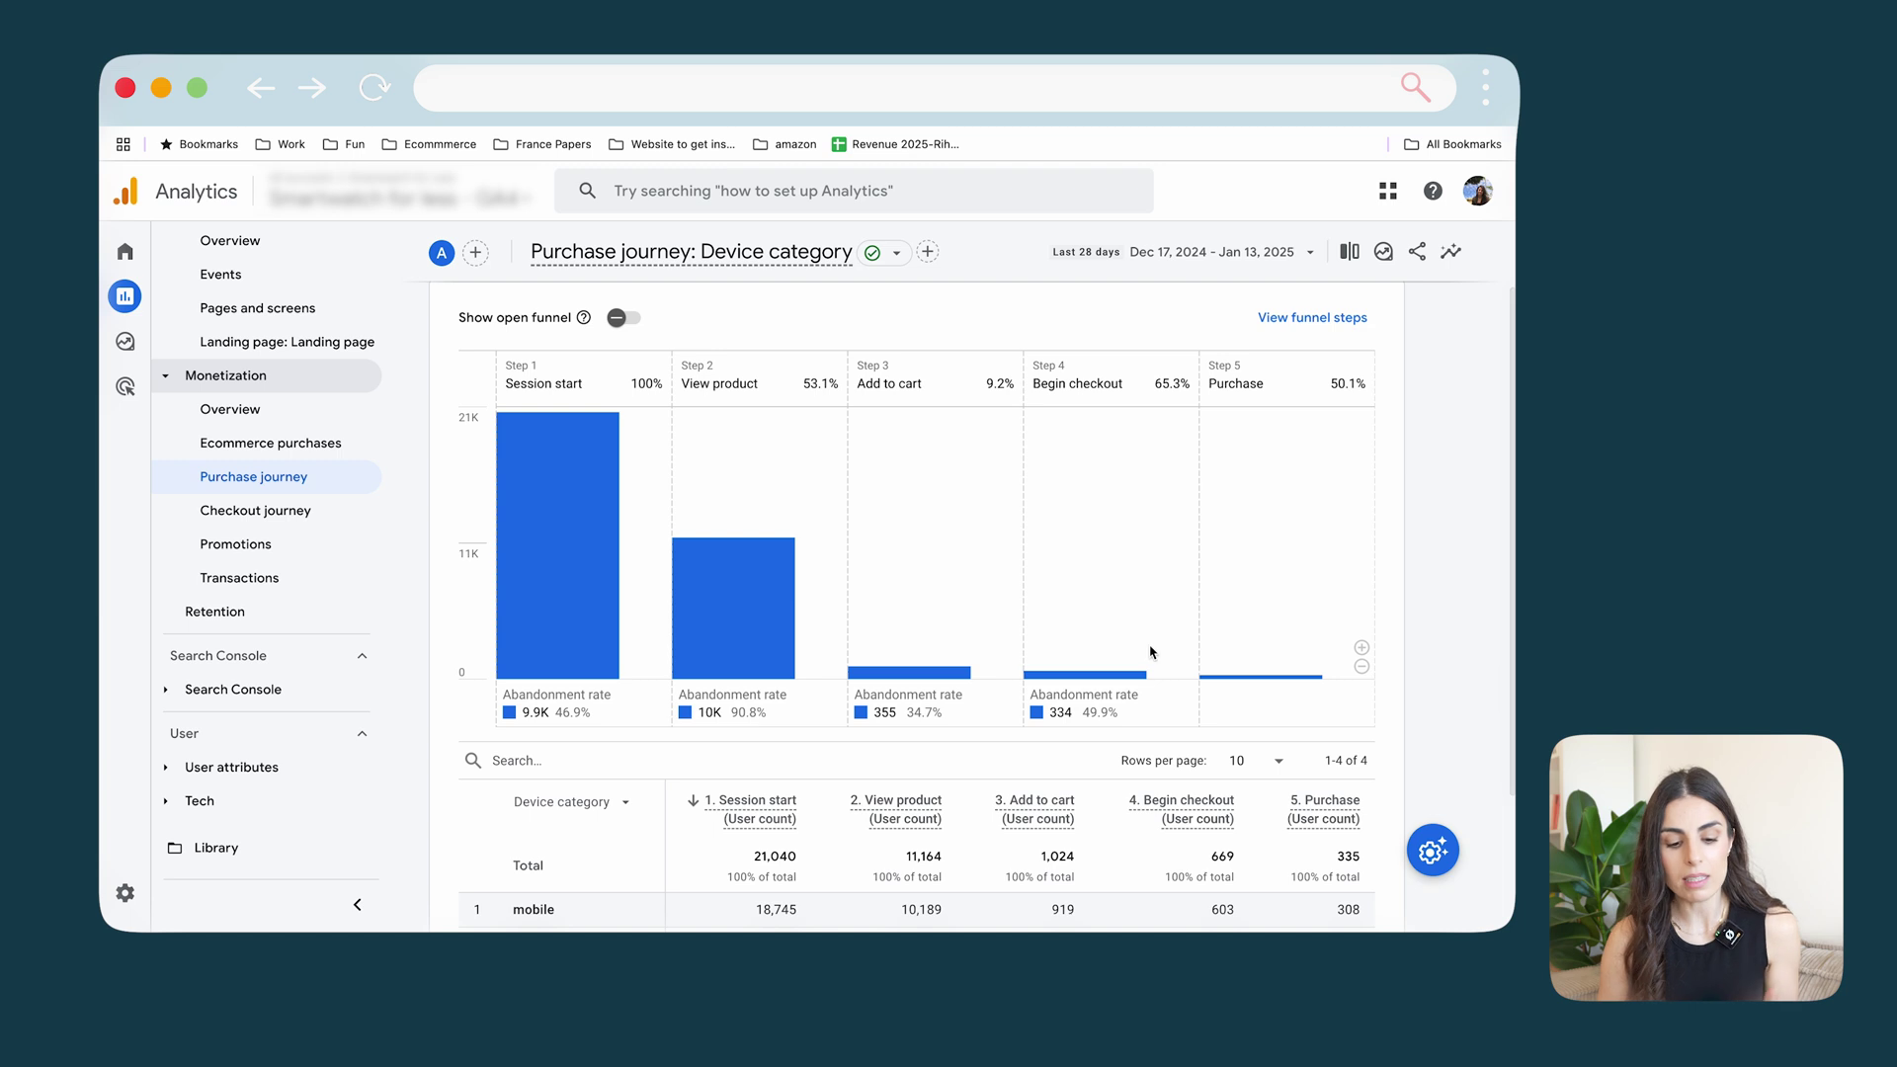
pyautogui.moveTo(587, 555)
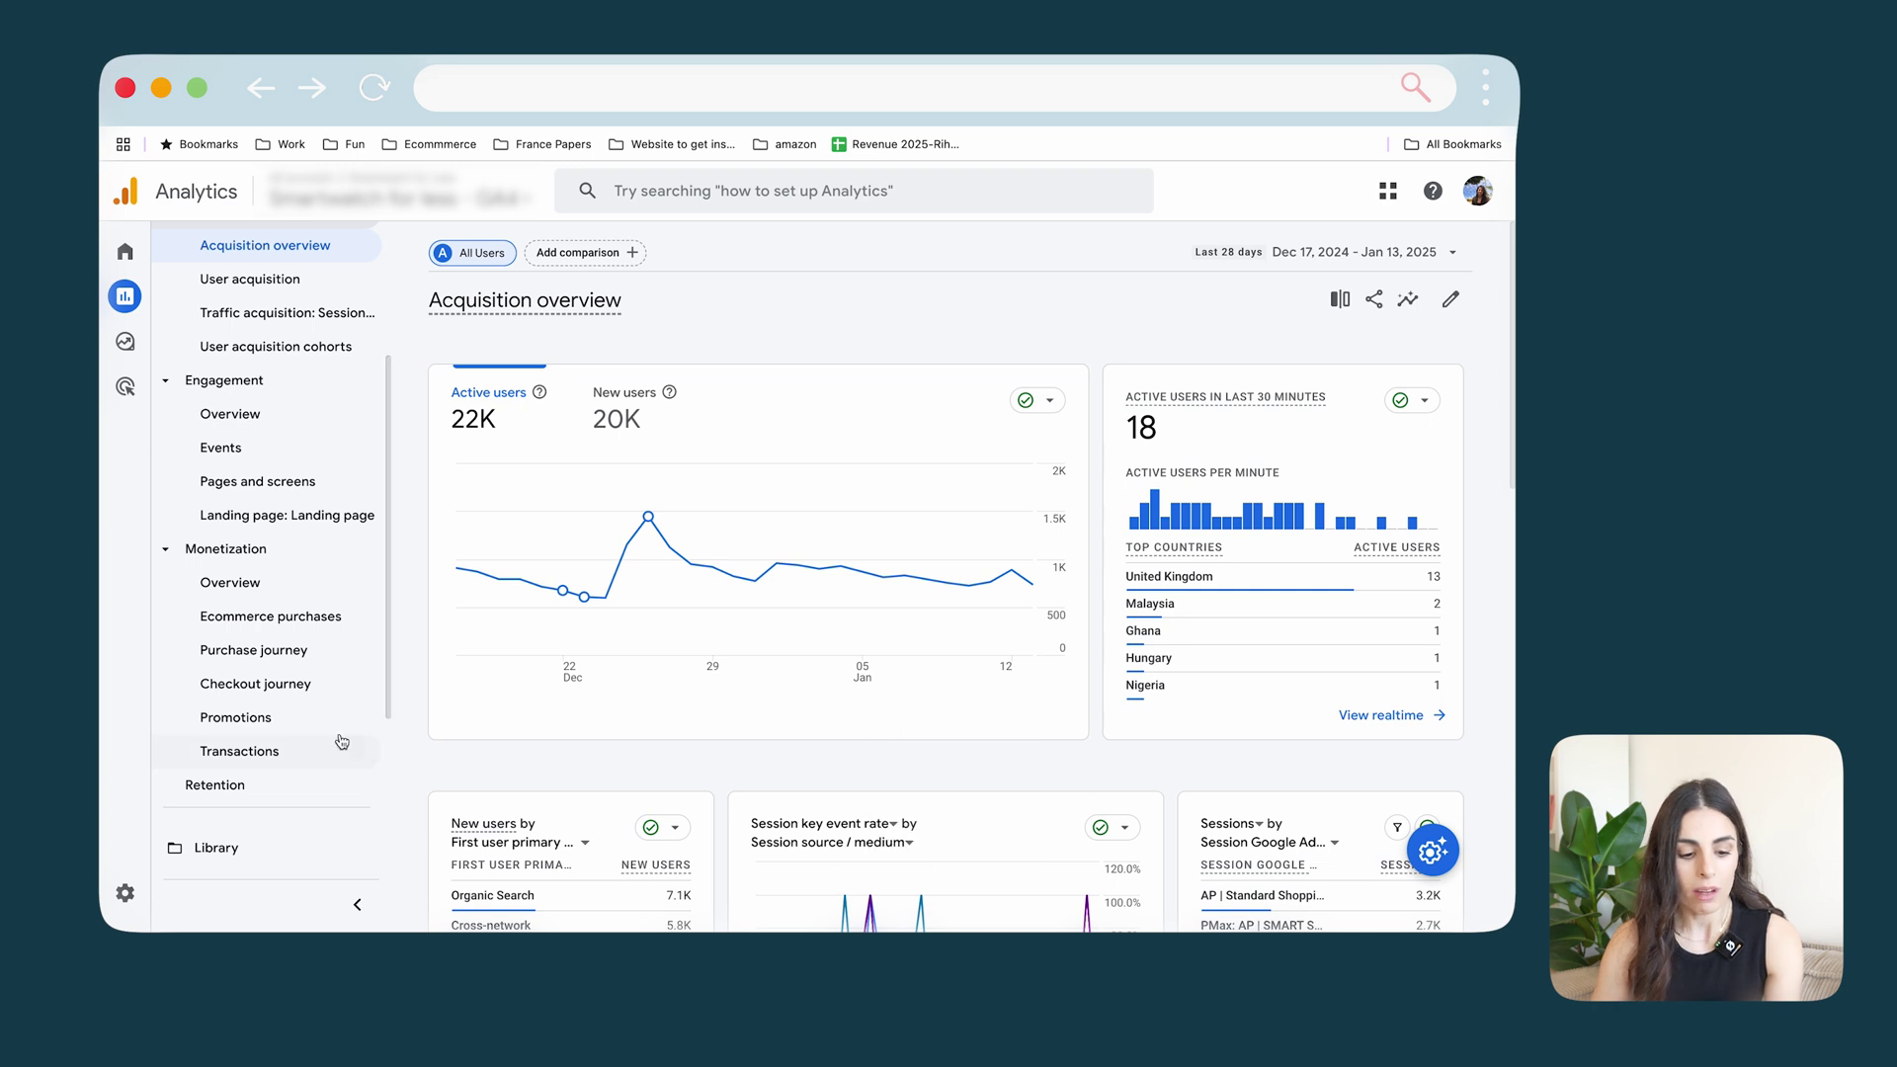
# Open the Ecommerce purchases report under Monetization to view item performance by item name.
pyautogui.scroll(3, 331, 734)
pyautogui.scroll(-2, 331, 734)
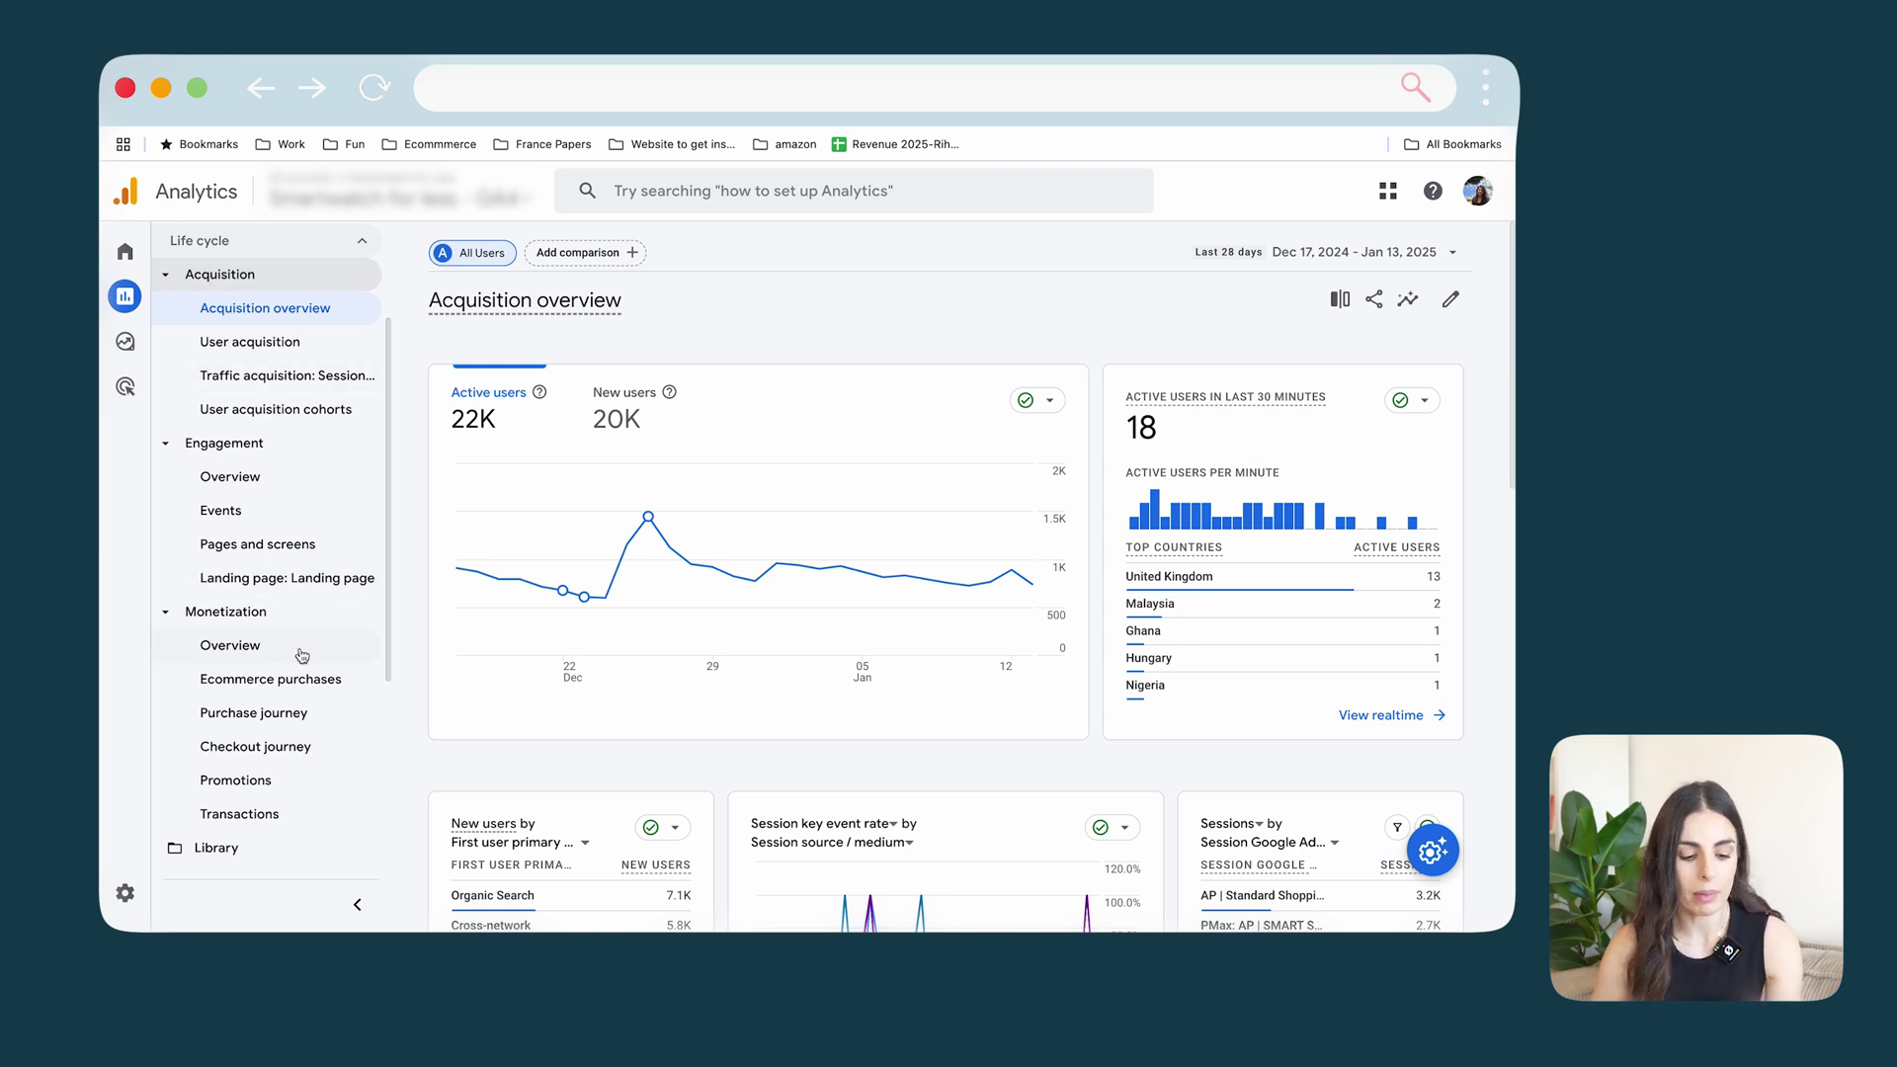
pyautogui.click(306, 693)
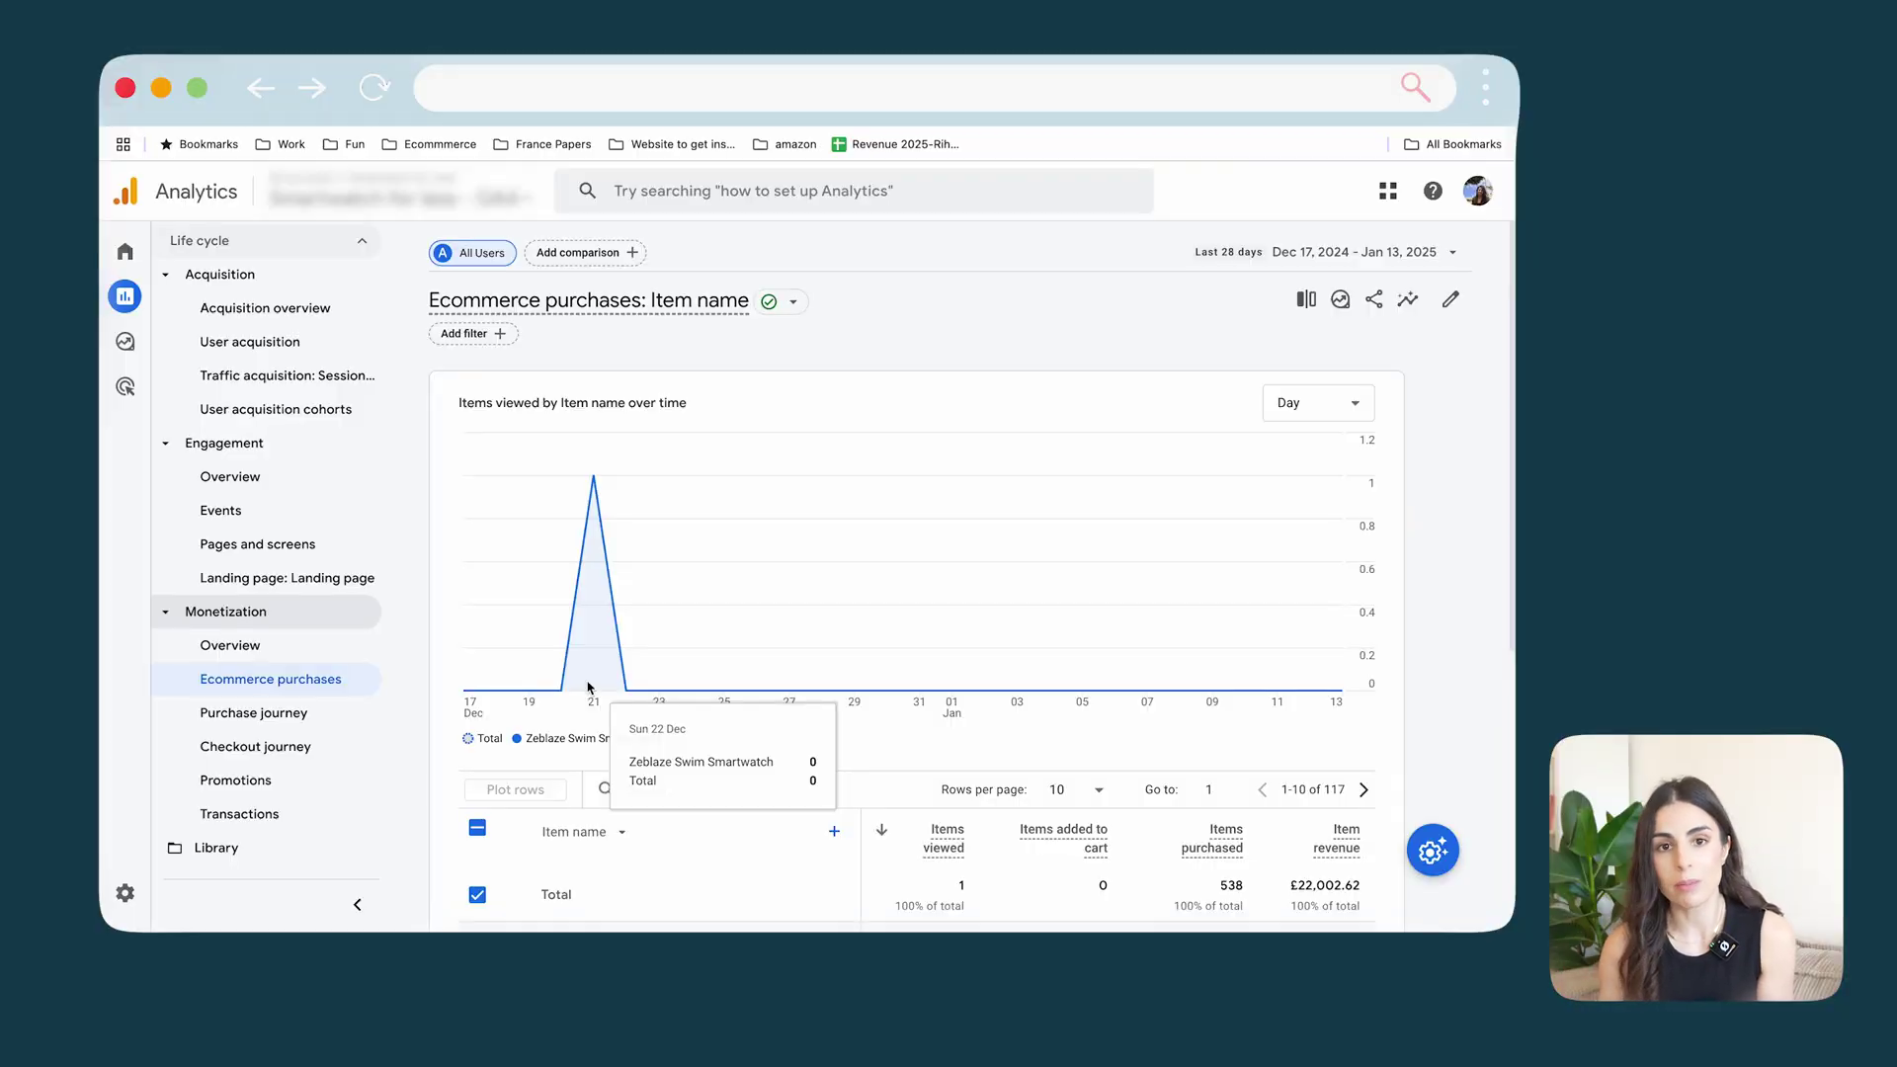
pyautogui.scroll(-1, 212, 700)
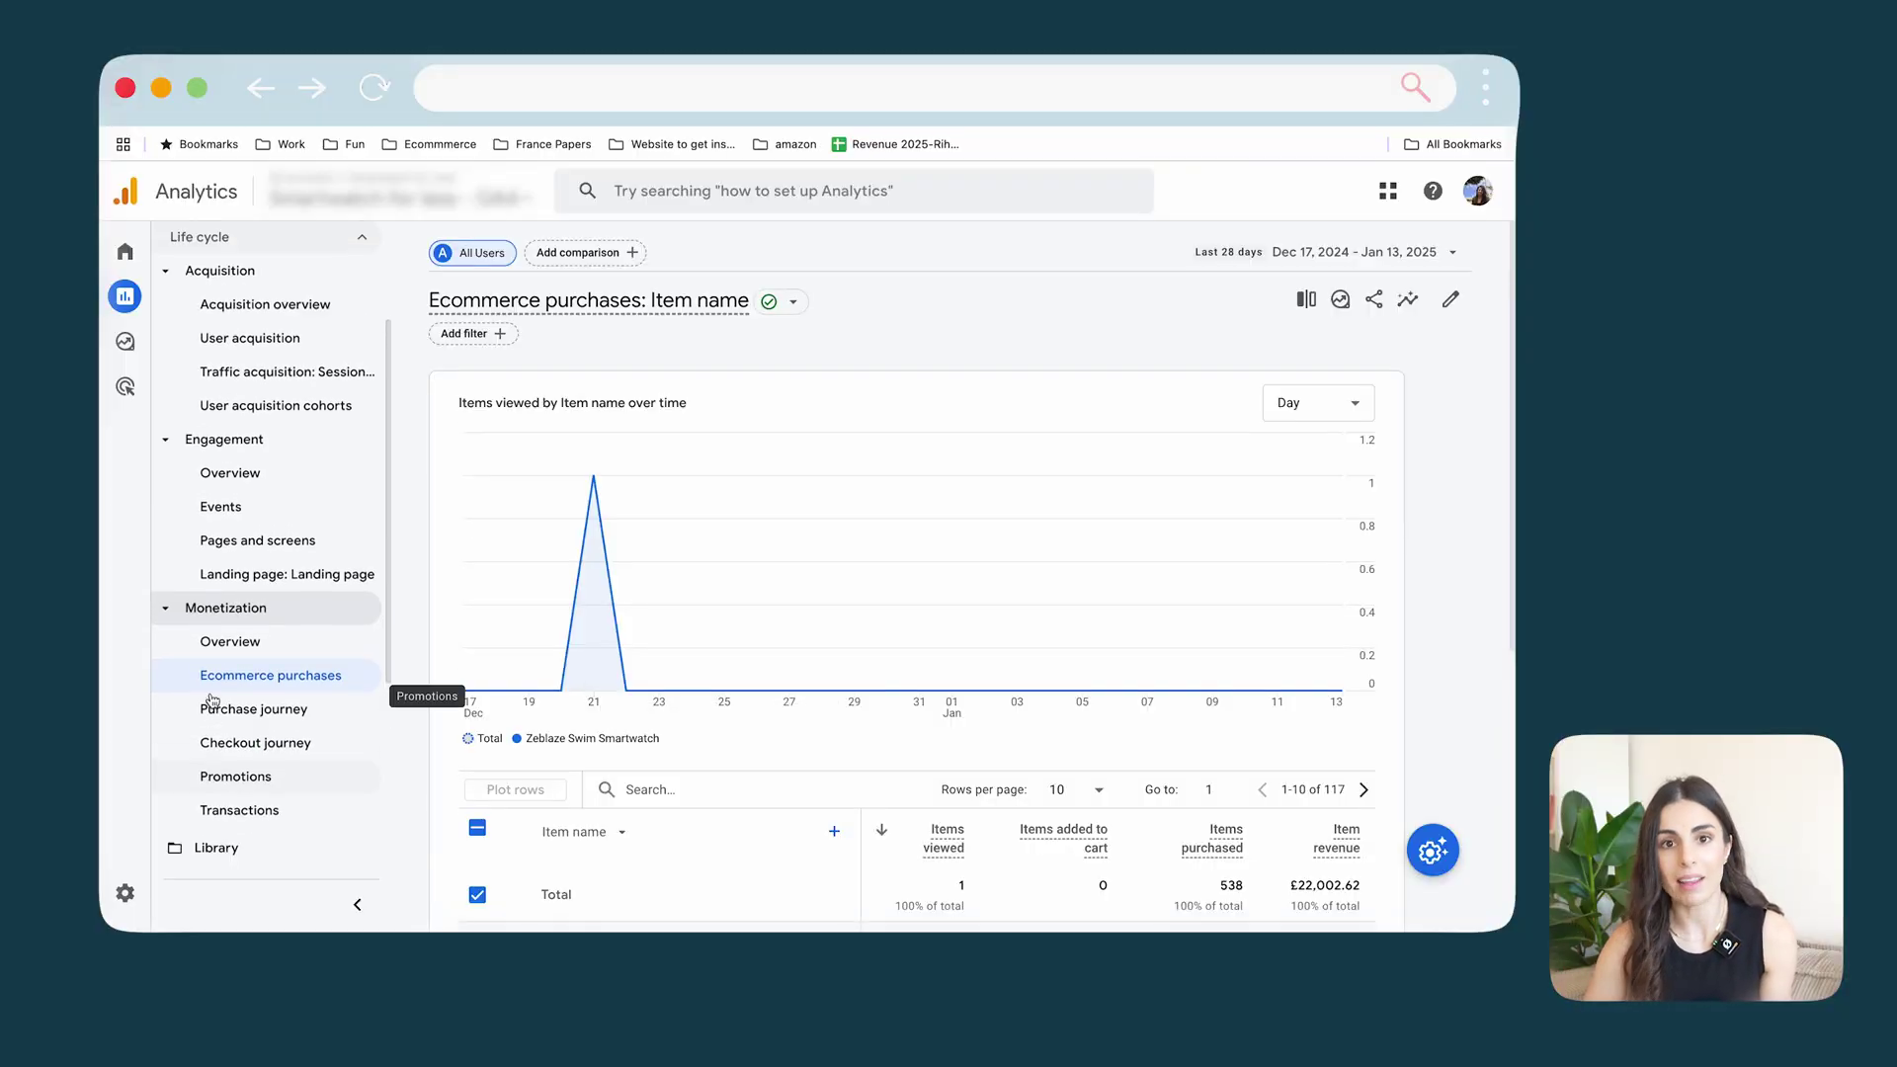
pyautogui.scroll(1, 213, 701)
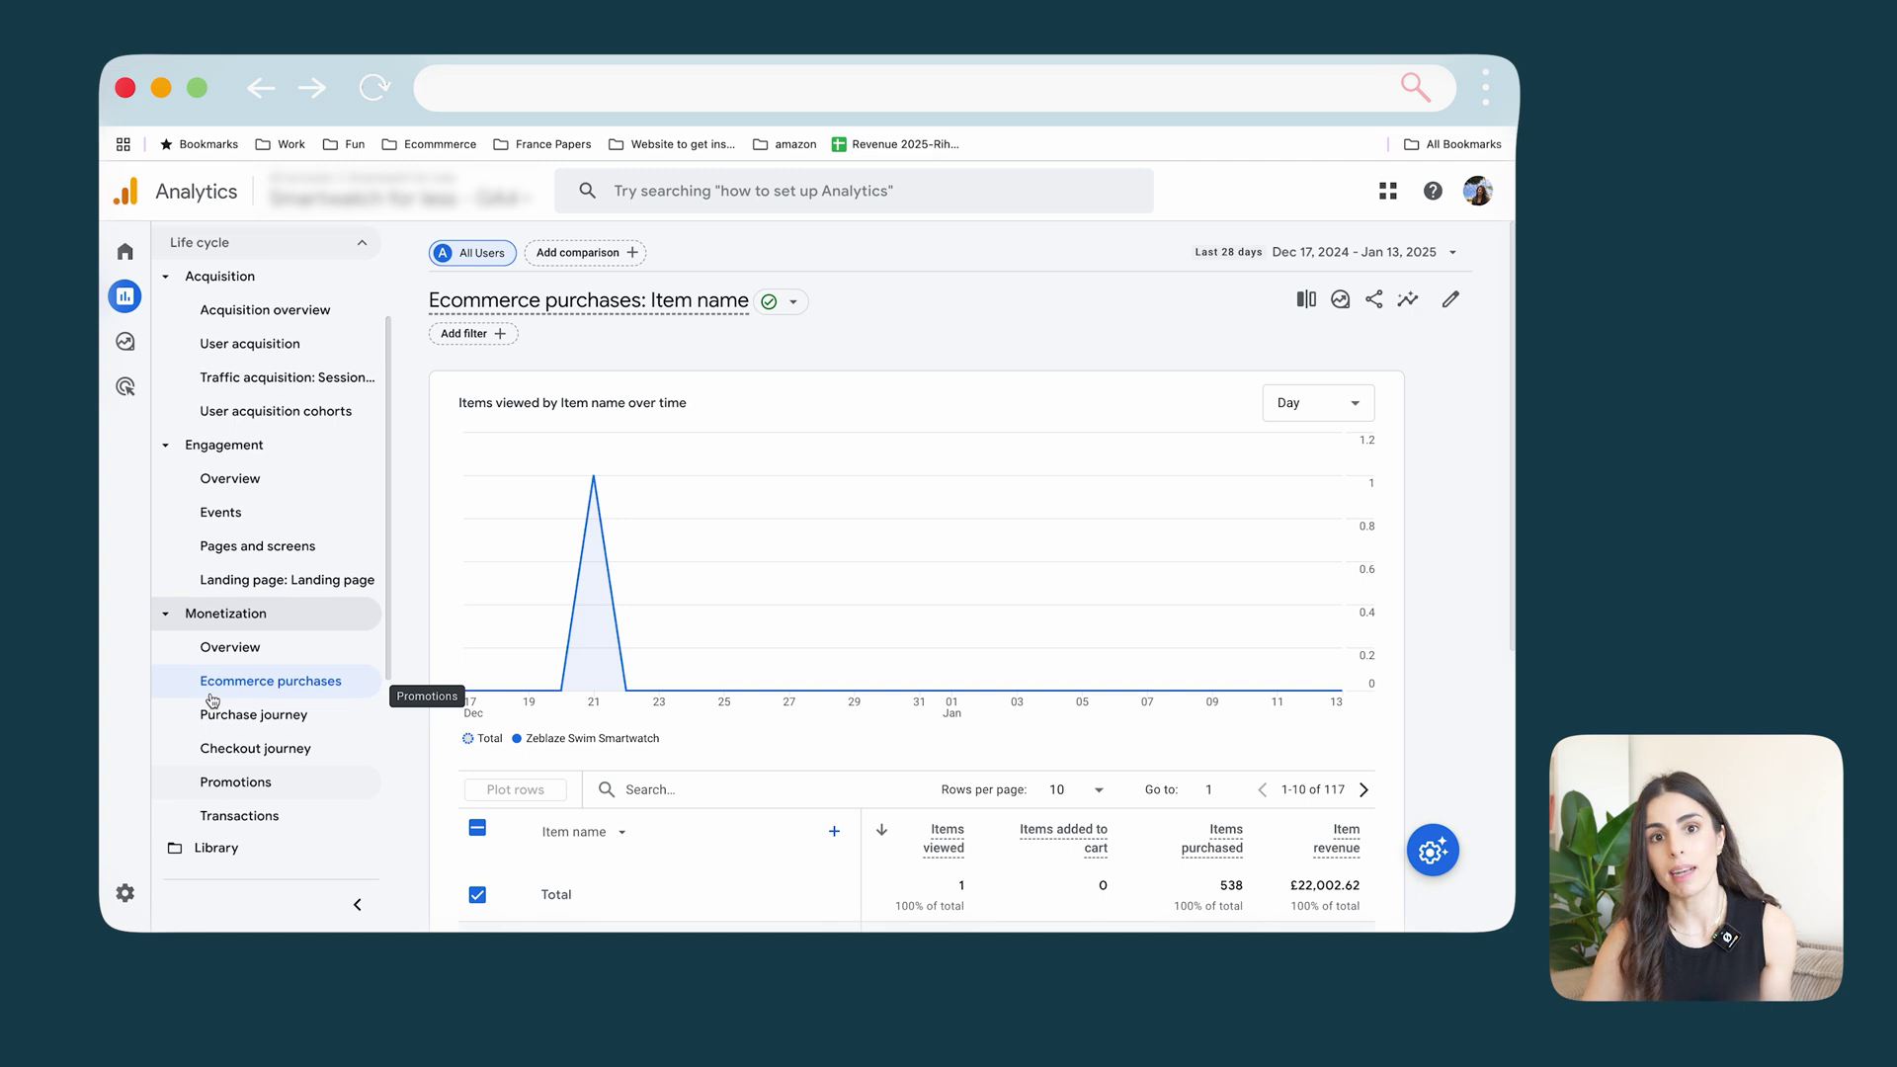